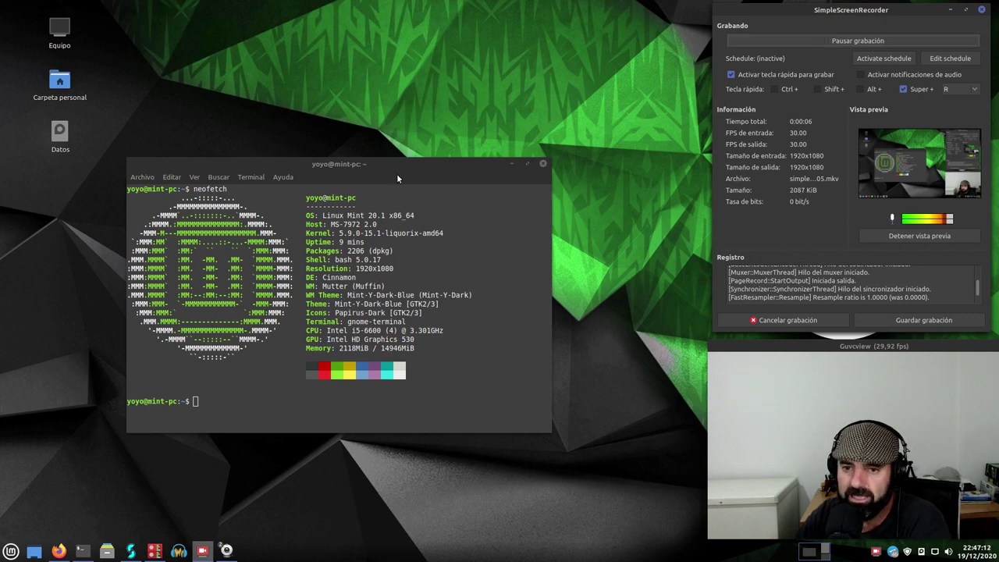
# Drag the neofetch terminal window a little higher on the desktop
pyautogui.moveTo(390, 170); pyautogui.dragTo(397, 114)
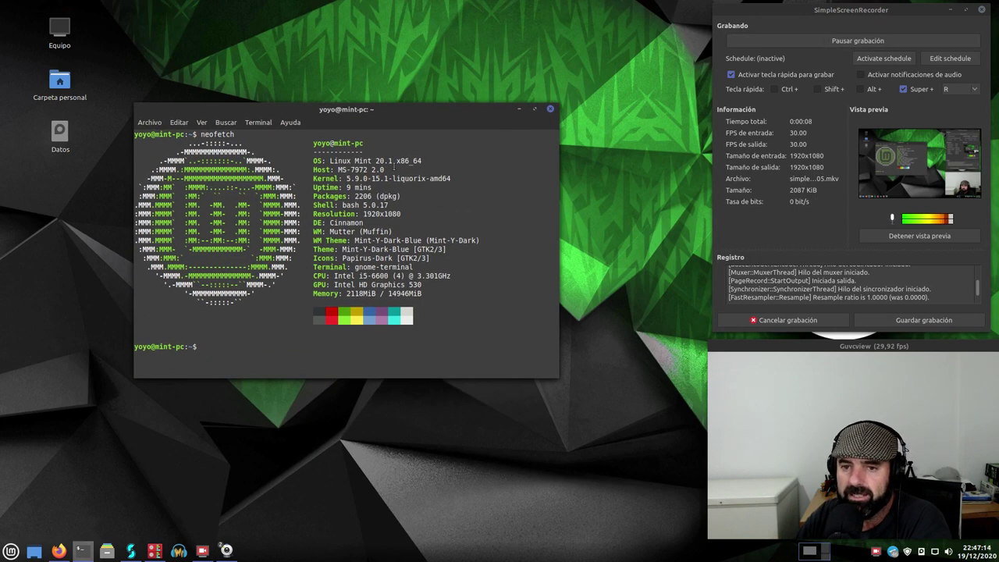
# Bring Firefox forward to the Linux Mint 20.1 'Ulyssa' Cinnamon BETA Release blog post
pyautogui.click(58, 550)
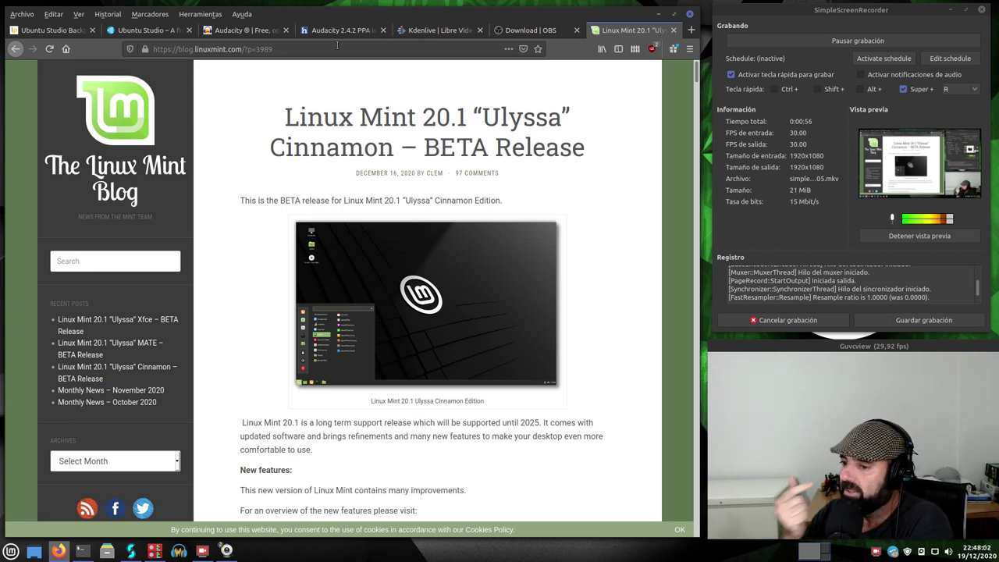
# Look over the Ubuntu Studio homepage tab, then switch to the Ubuntu Studio Backports Launchpad tab
pyautogui.click(131, 30)
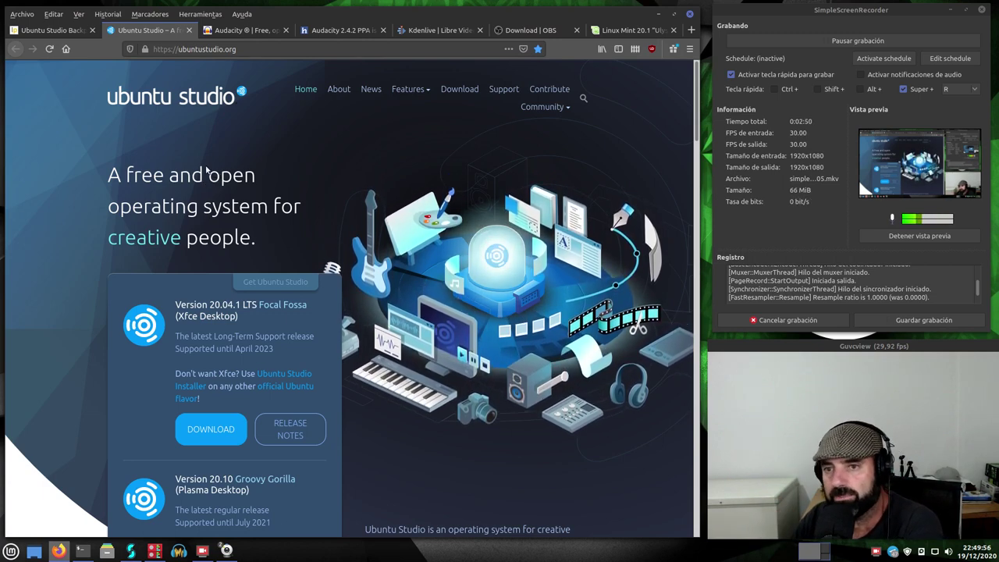
pyautogui.click(51, 30)
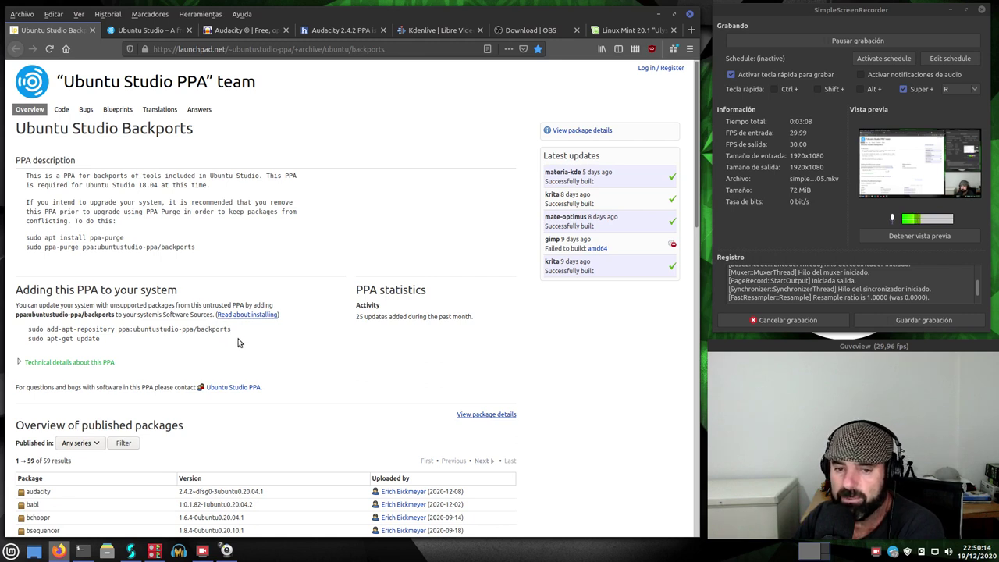
# Select 'sudo add-apt-repository ppa:ubuntustudio-ppa/backports' and scroll through the 59 published packages
pyautogui.moveTo(231, 334); pyautogui.dragTo(31, 329)
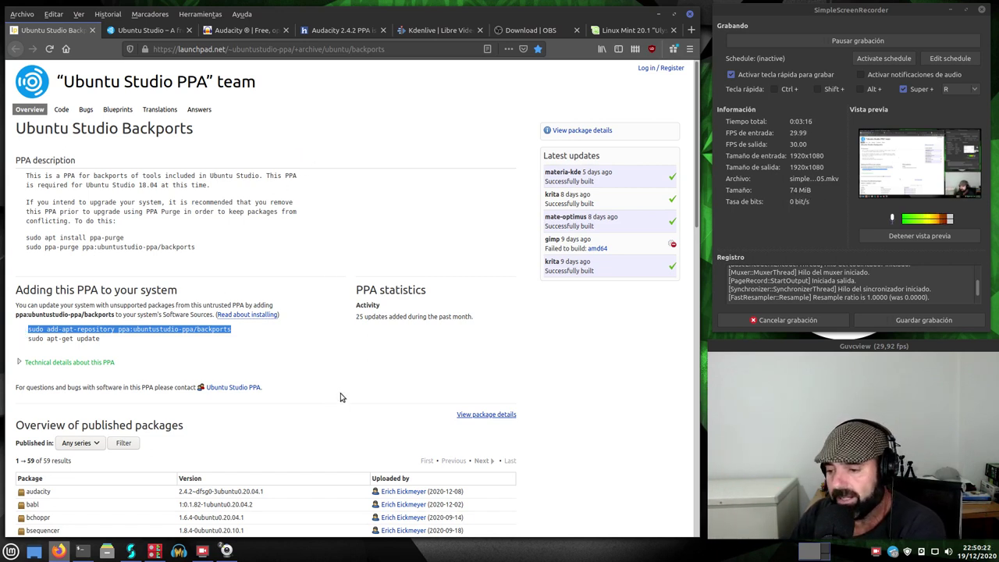
pyautogui.scroll(-6, 304, 413)
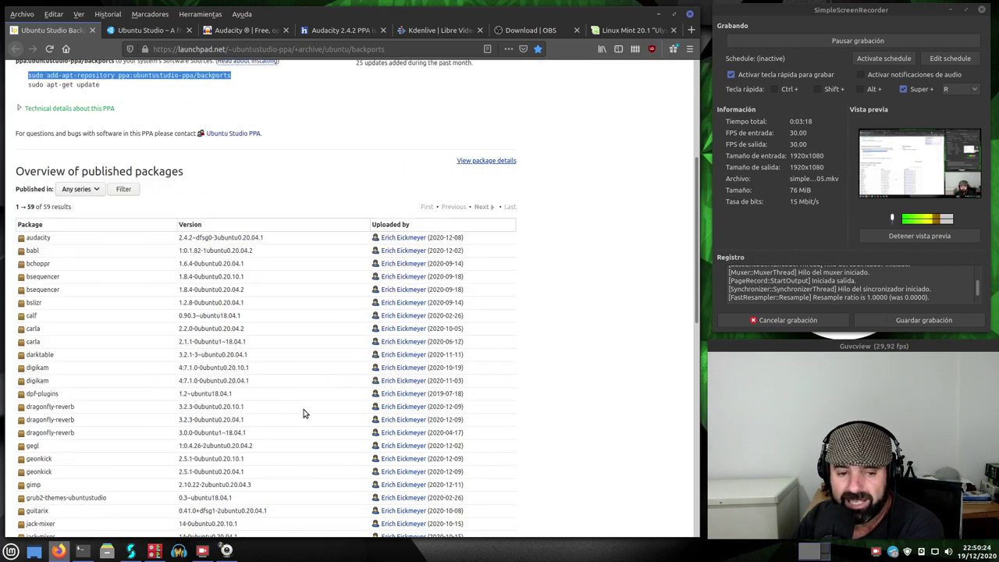
pyautogui.scroll(-4, 305, 414)
pyautogui.scroll(-3, 305, 414)
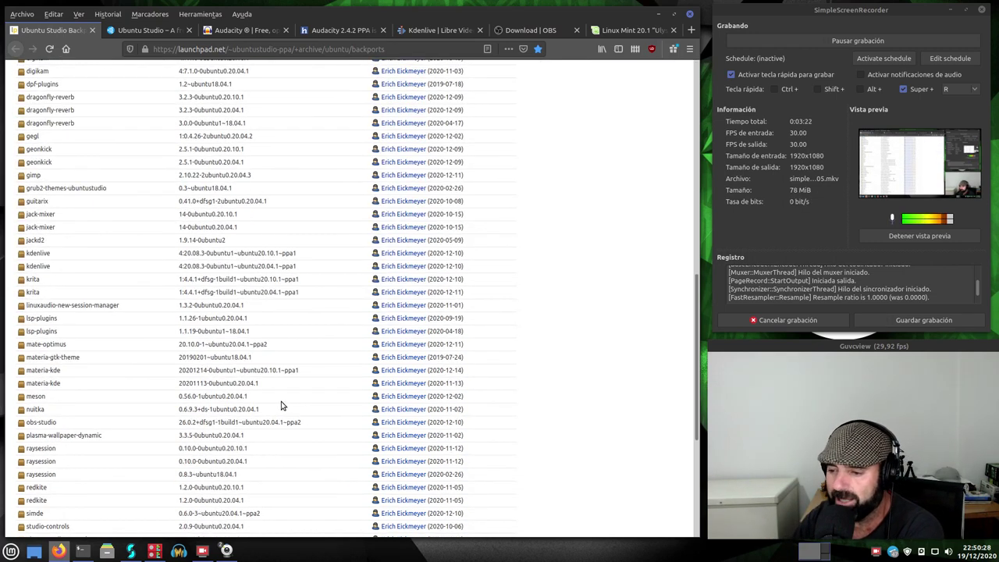
pyautogui.scroll(6, 281, 401)
pyautogui.scroll(4, 281, 401)
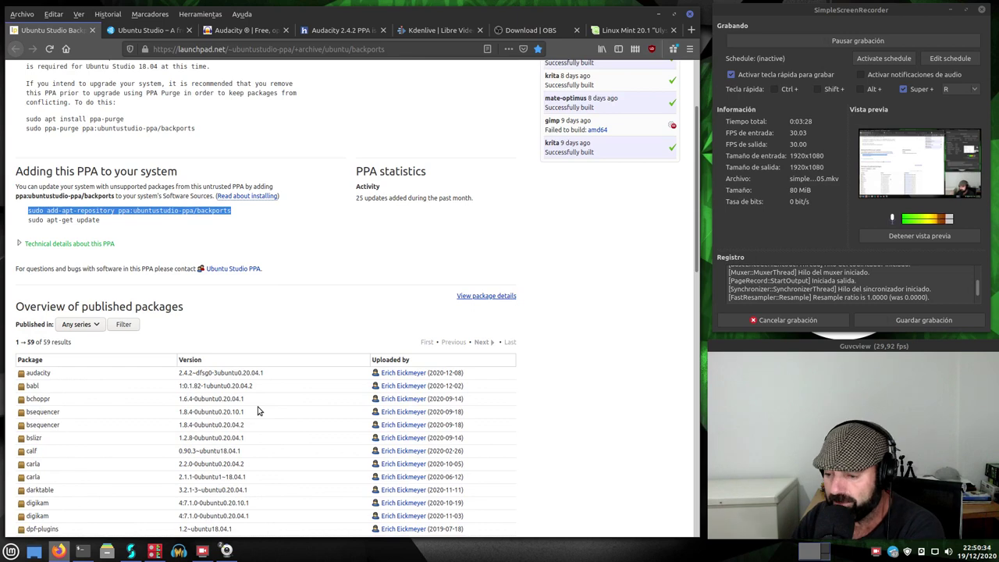
pyautogui.scroll(3, 259, 411)
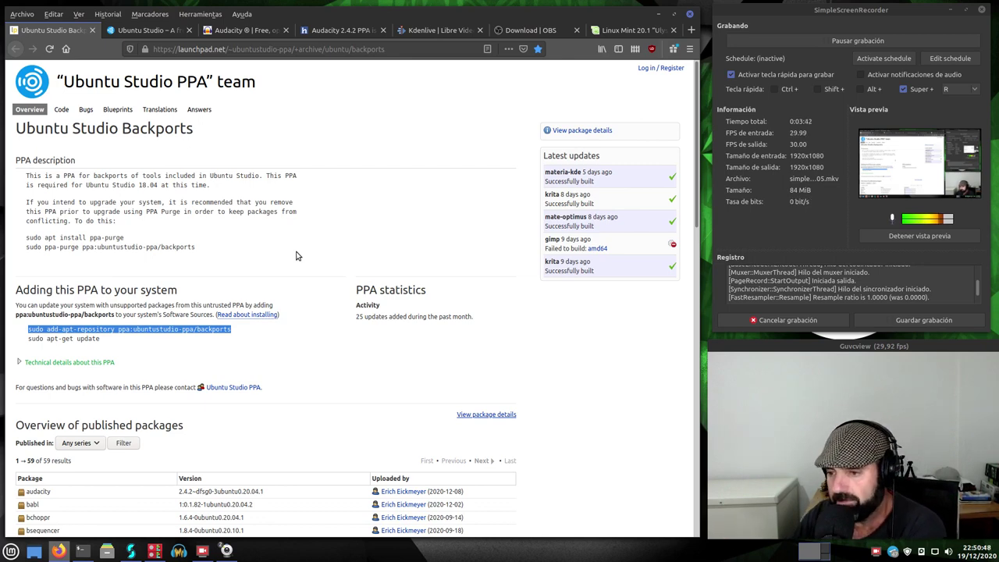
pyautogui.scroll(-3, 297, 256)
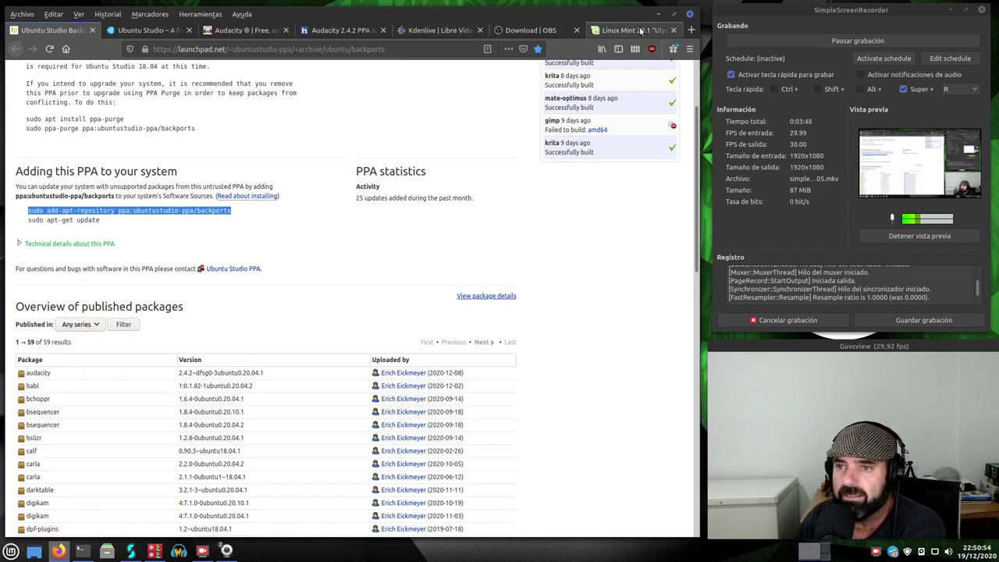
# Glance at the Audacity homepage, then open the UbuntuHandbook 'Audacity 2.4.2 PPA is back' article
pyautogui.click(247, 31)
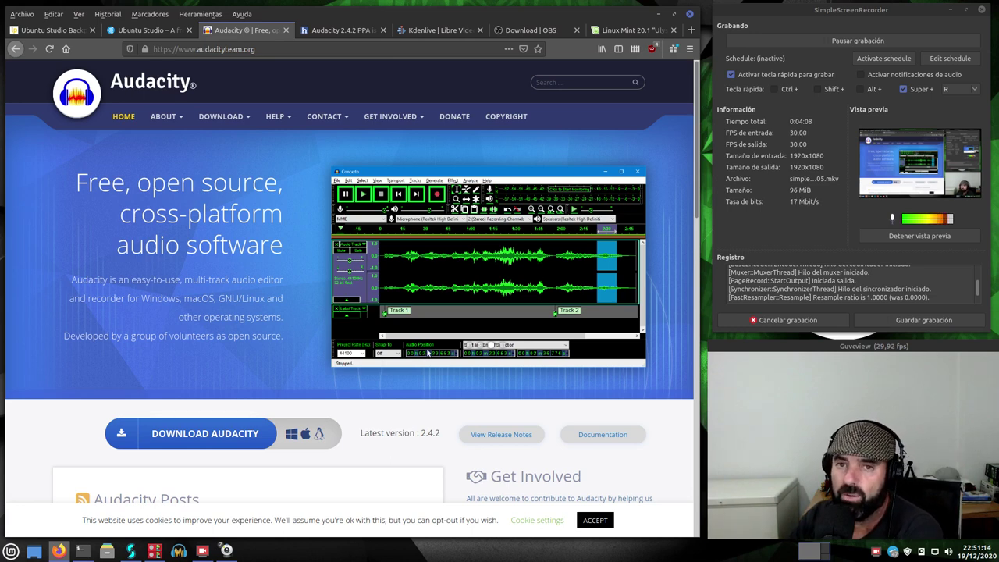
pyautogui.click(344, 29)
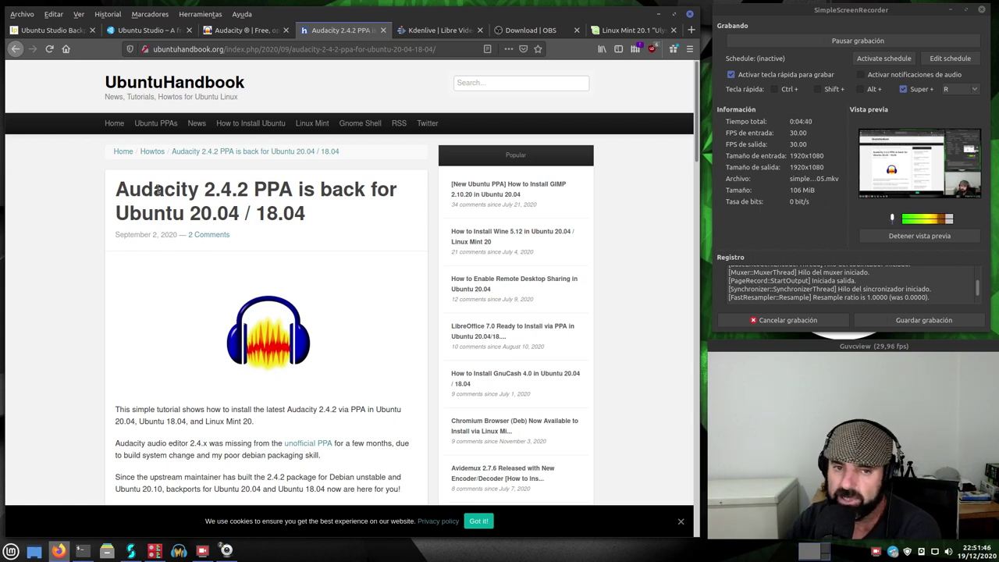
# Scroll down the Audacity PPA article and select the yellow note's two warning paragraphs
pyautogui.scroll(-3, 151, 262)
pyautogui.scroll(3, 153, 257)
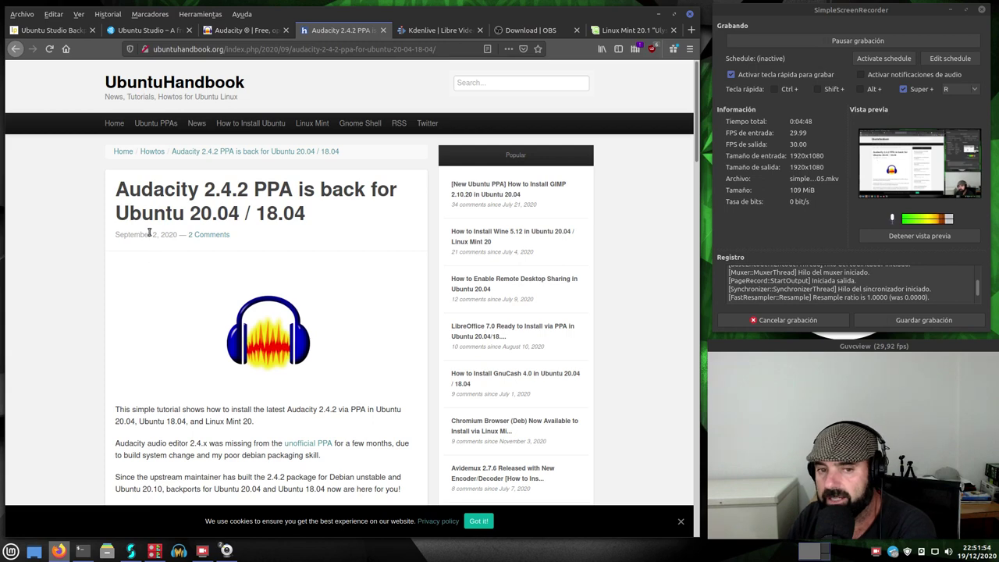
pyautogui.scroll(-4, 172, 236)
pyautogui.scroll(-5, 192, 240)
pyautogui.scroll(-3, 192, 239)
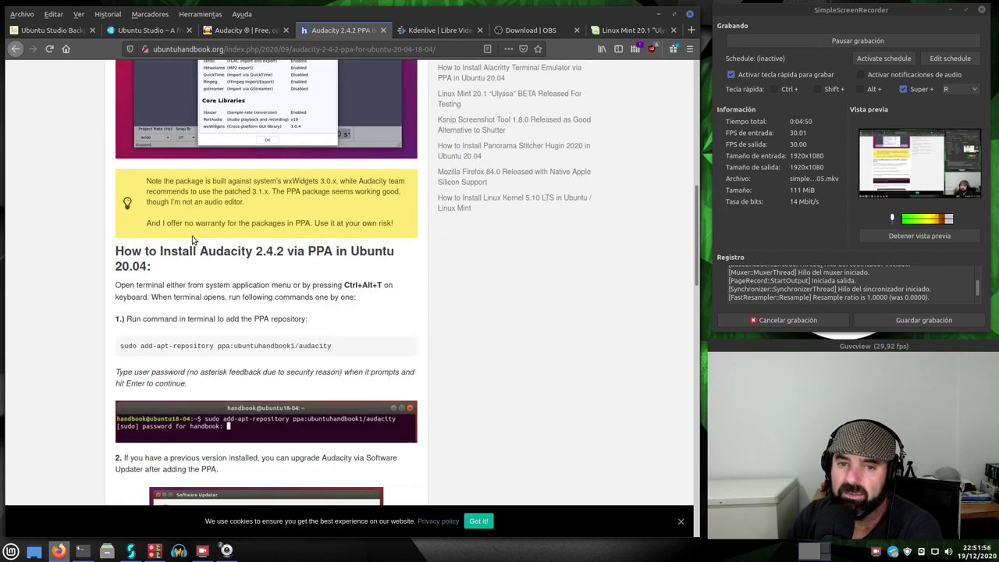
pyautogui.moveTo(392, 223); pyautogui.dragTo(145, 182)
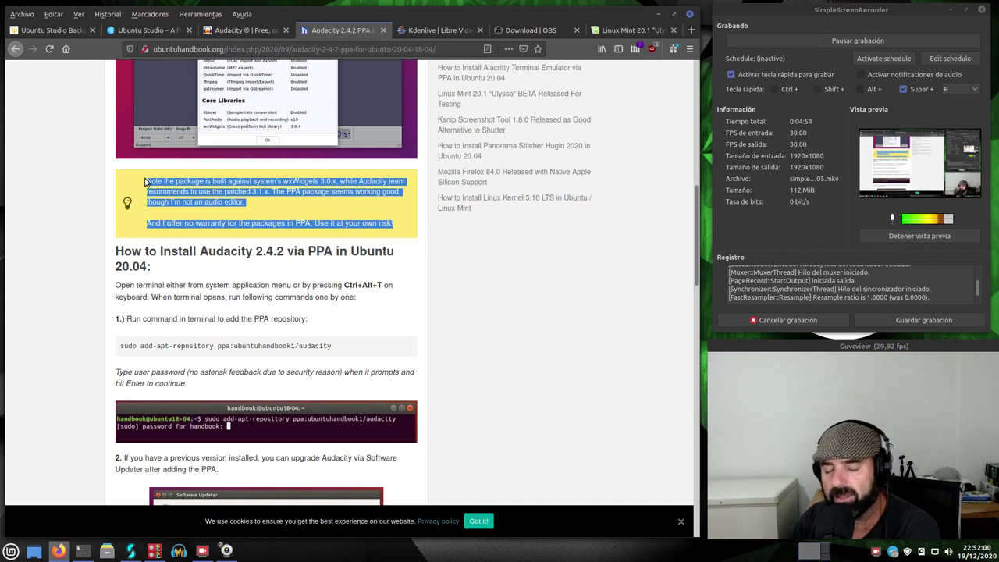
# Scroll back up the article and return to the Ubuntu Studio homepage tab
pyautogui.scroll(-3, 154, 329)
pyautogui.scroll(-4, 155, 330)
pyautogui.scroll(6, 154, 330)
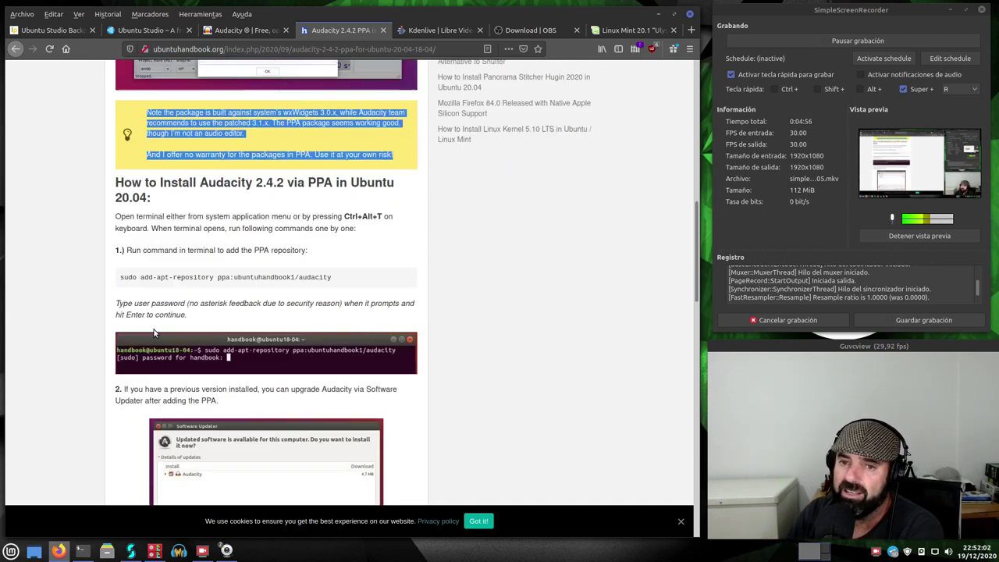
pyautogui.scroll(9, 155, 330)
pyautogui.scroll(3, 155, 329)
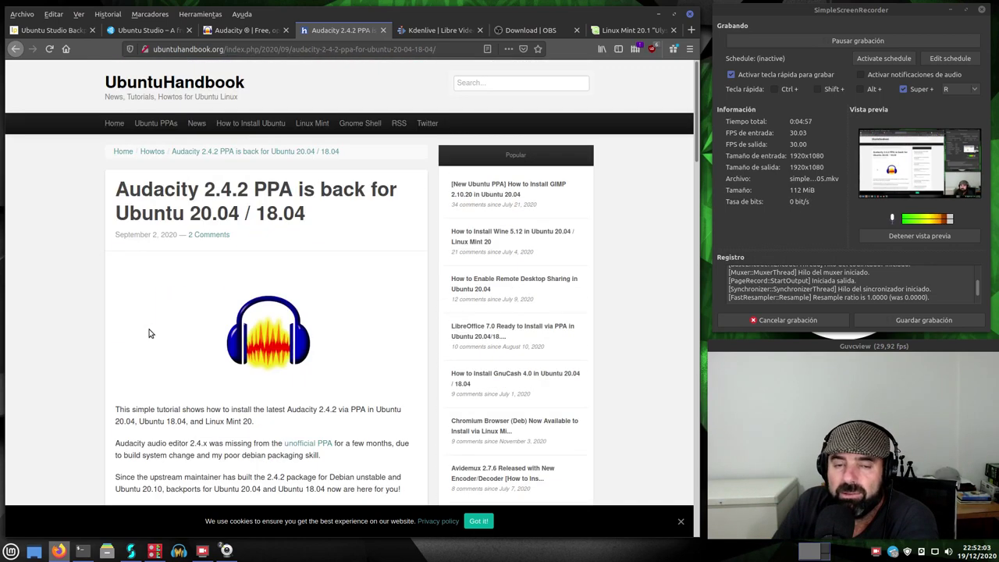
pyautogui.click(144, 28)
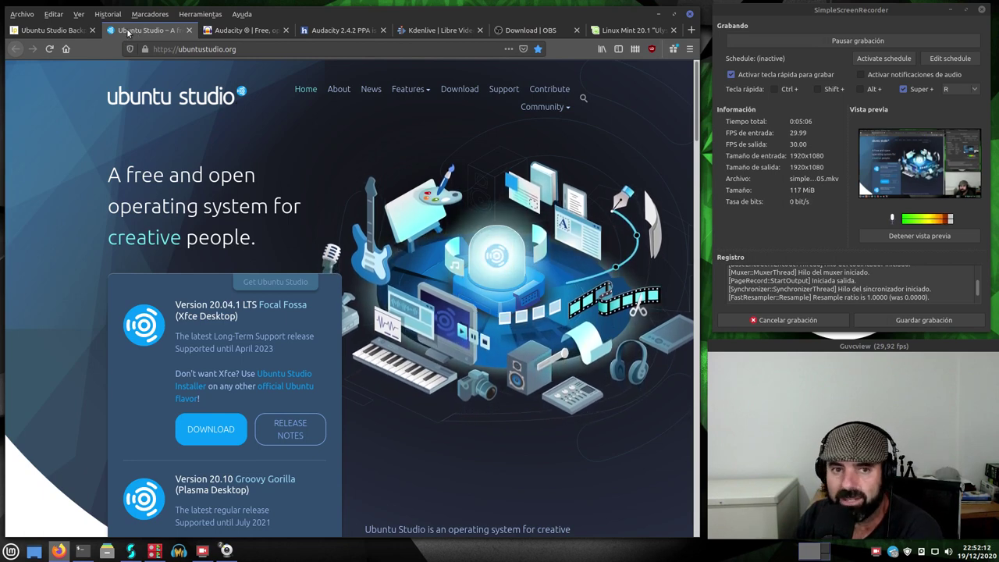
# Return to the Ubuntu Studio Backports tab and launch Audacity from the taskbar
pyautogui.click(69, 31)
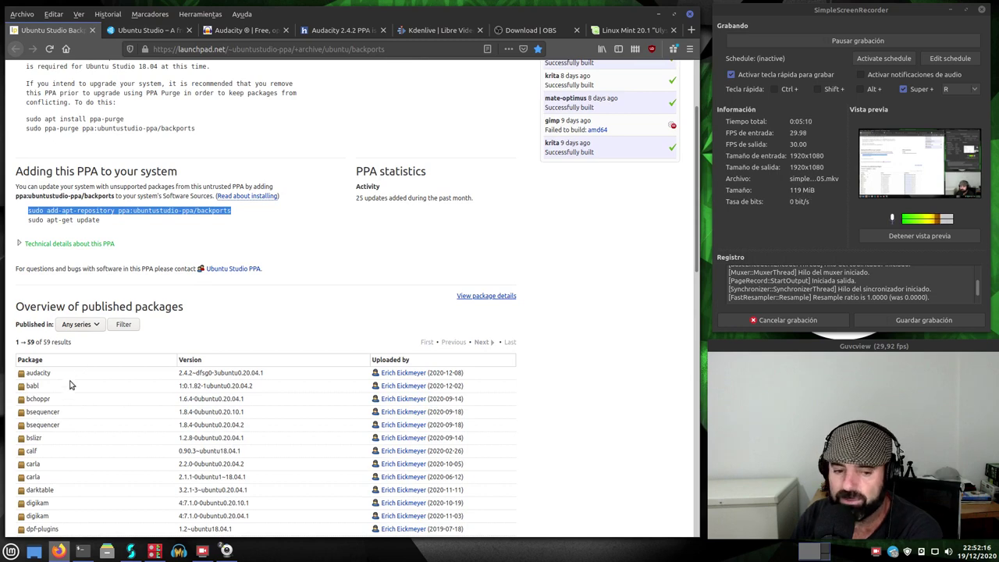
pyautogui.click(11, 551)
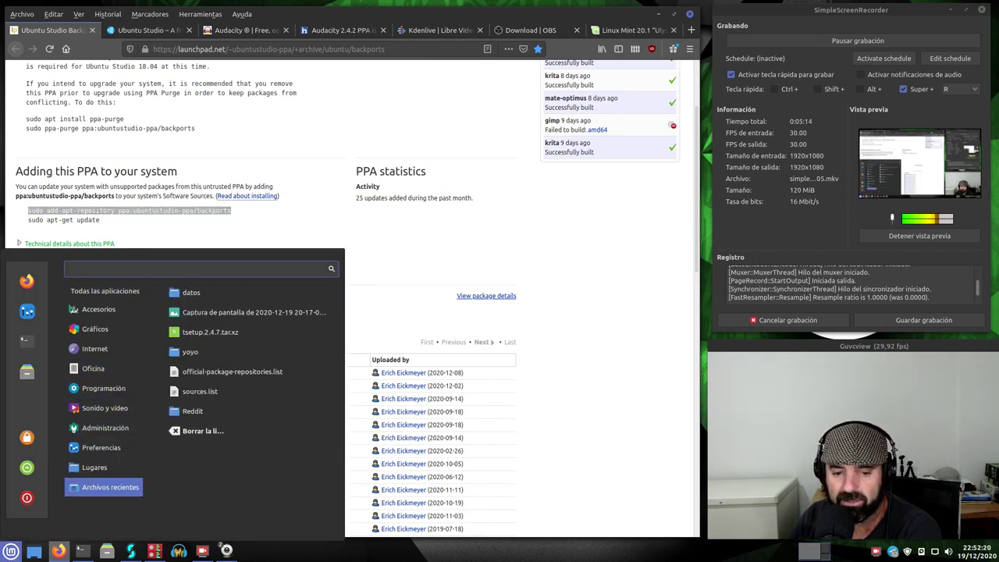
pyautogui.click(175, 549)
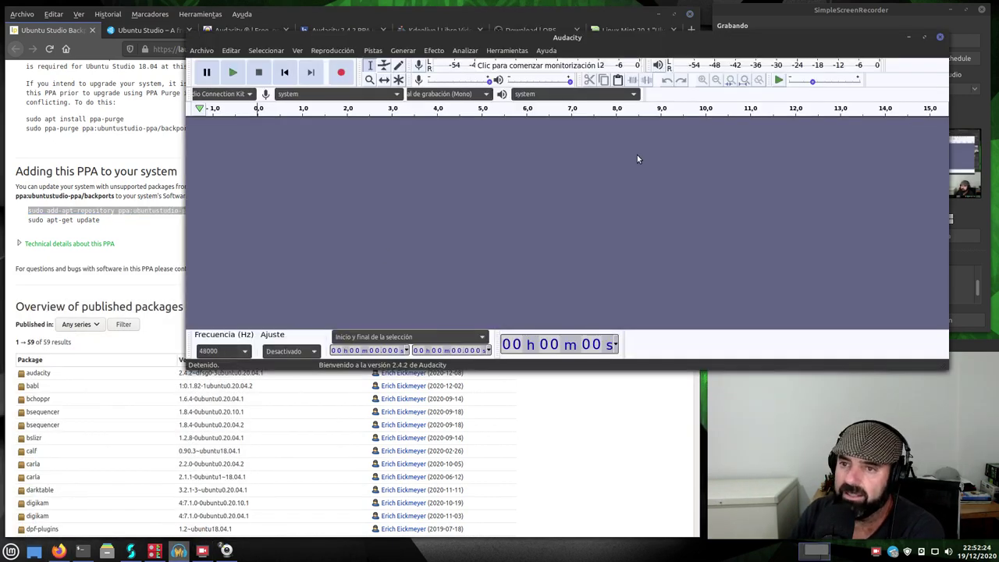
# Move Audacity left, confirm version 2.4.2 via Ayuda > Acerca de Audacity, then close Audacity
pyautogui.moveTo(705, 42); pyautogui.dragTo(604, 47)
pyautogui.click(432, 51)
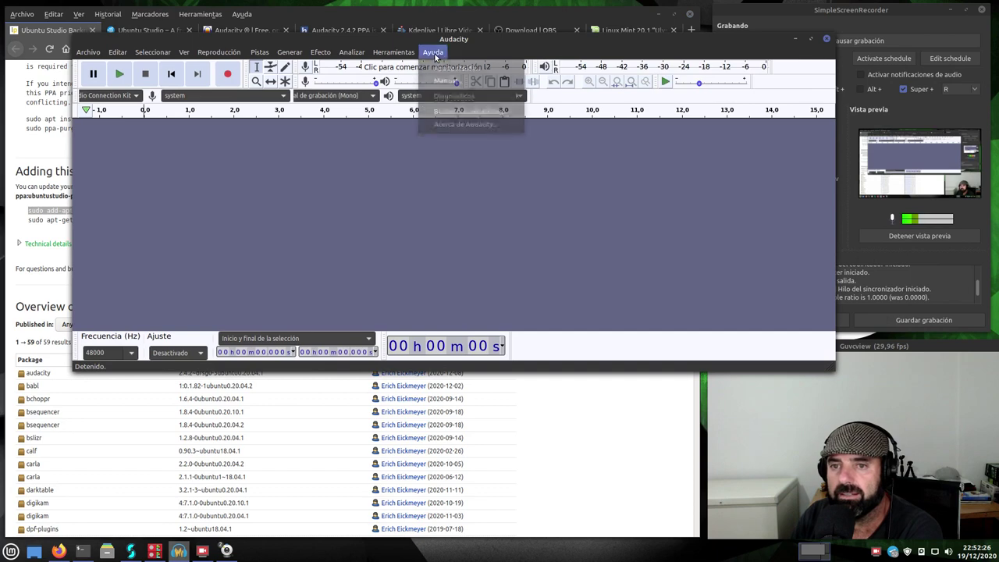
pyautogui.click(448, 126)
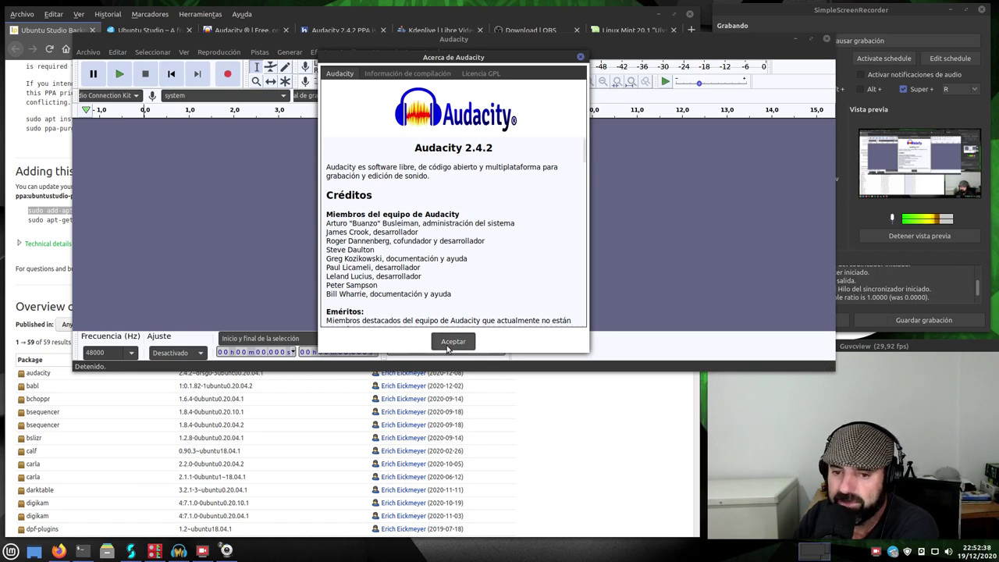
pyautogui.click(452, 342)
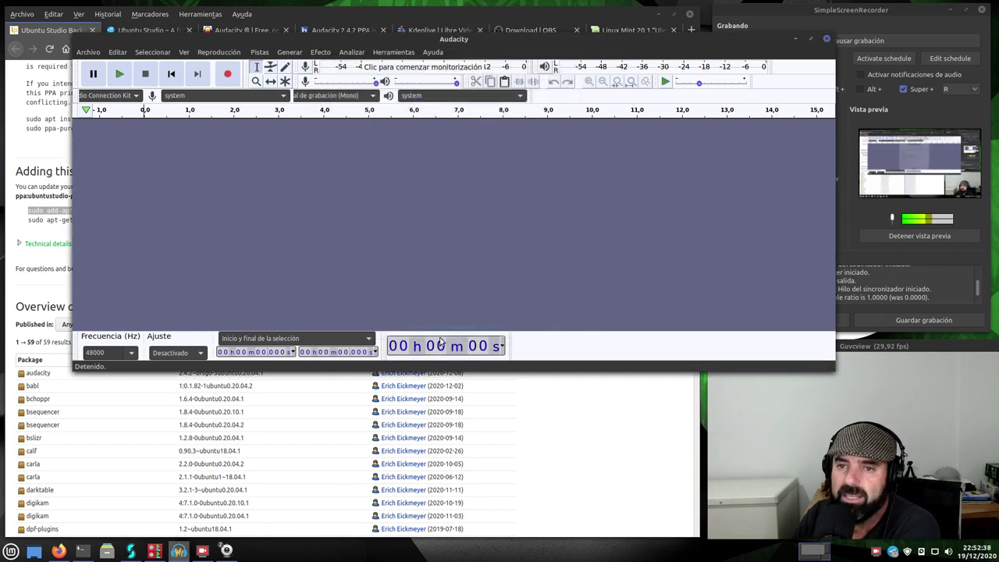
pyautogui.click(828, 40)
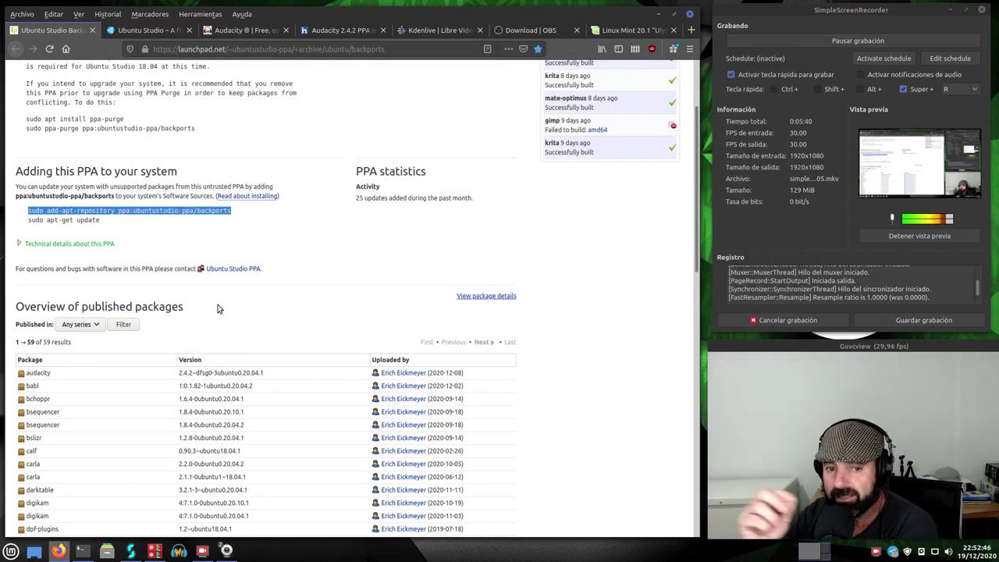
pyautogui.scroll(-3, 199, 312)
pyautogui.scroll(-7, 199, 316)
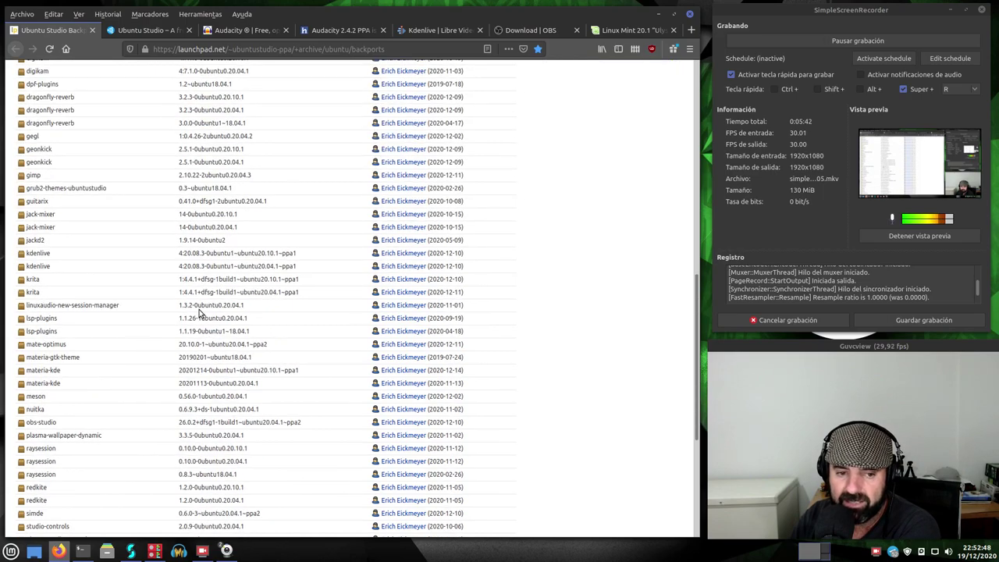
pyautogui.scroll(-5, 199, 320)
pyautogui.scroll(15, 199, 320)
pyautogui.scroll(5, 197, 320)
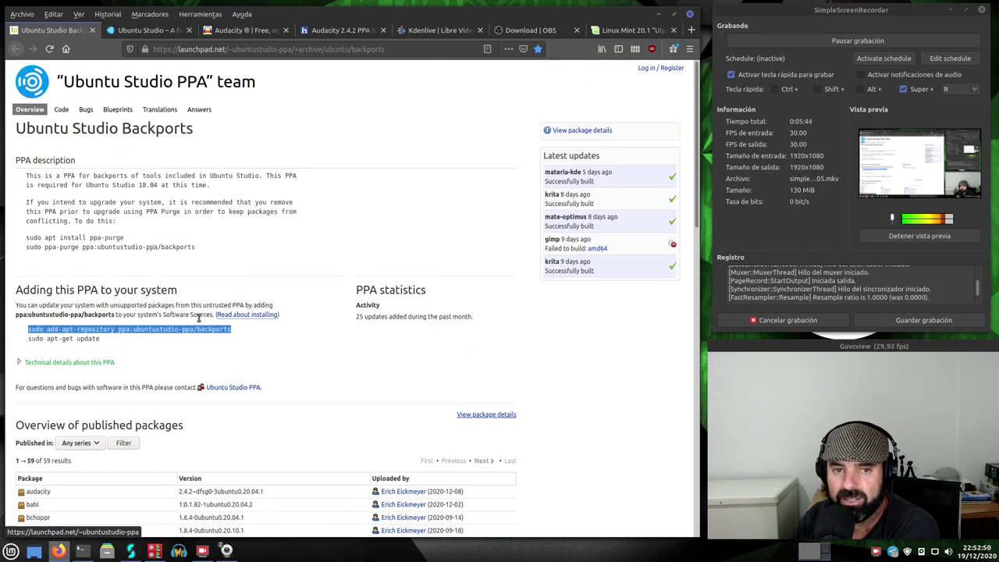
pyautogui.scroll(-4, 192, 268)
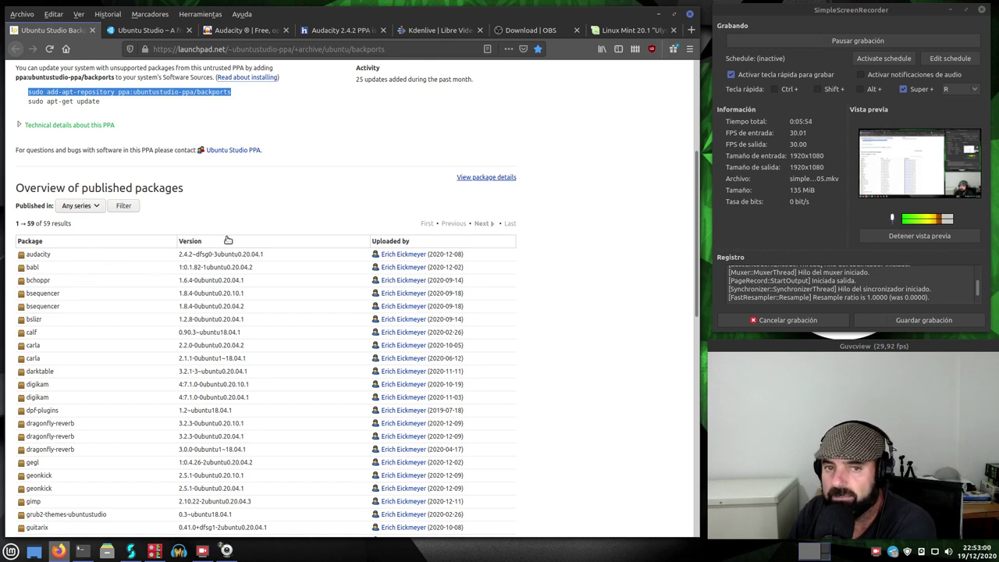
pyautogui.scroll(3, 227, 241)
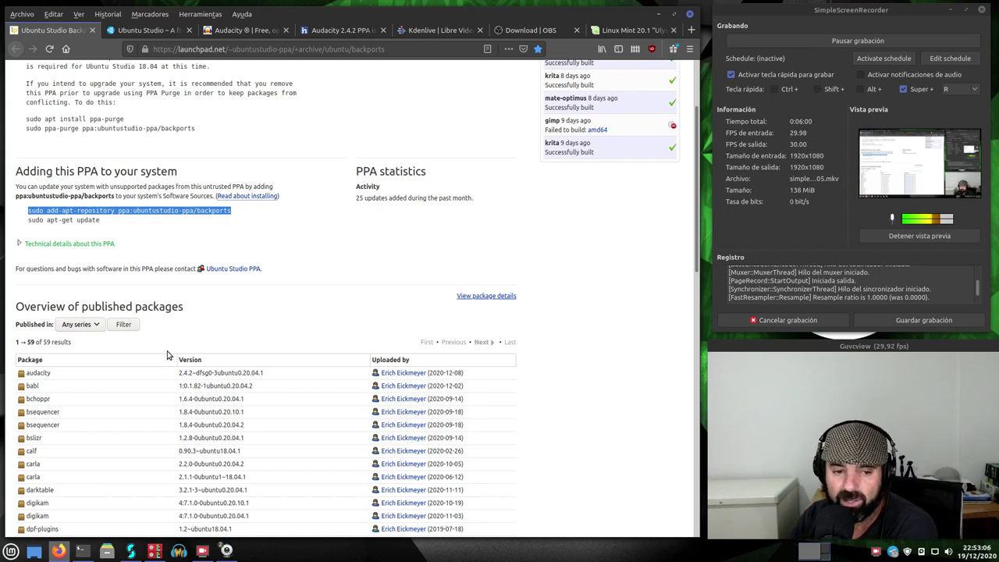
pyautogui.scroll(-2, 118, 375)
pyautogui.scroll(-2, 82, 337)
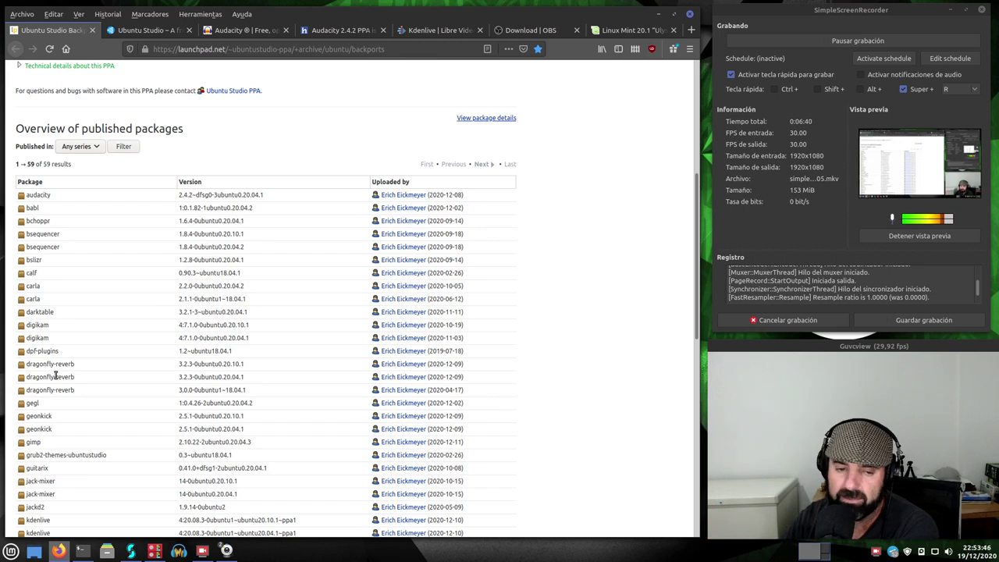
pyautogui.scroll(-3, 58, 373)
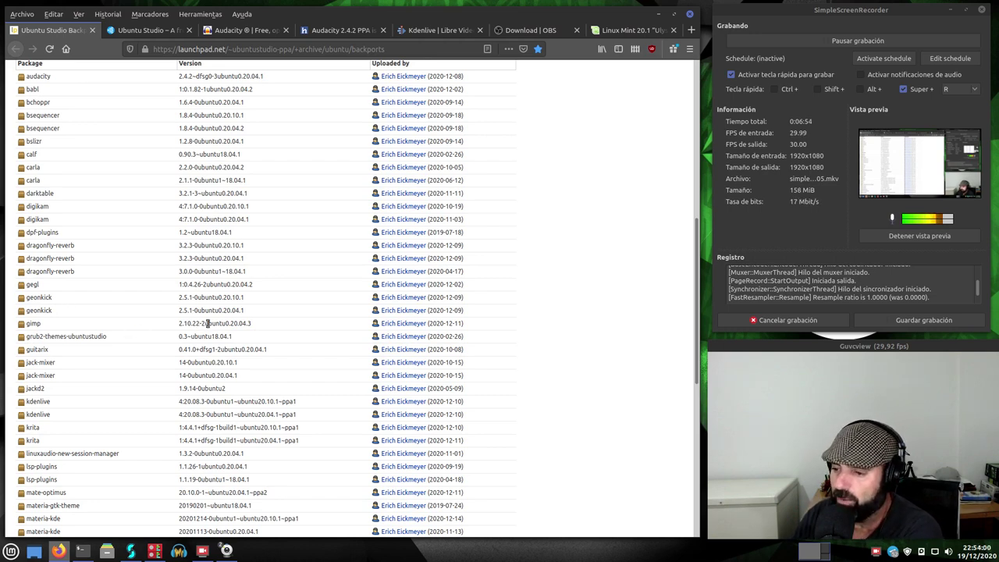
pyautogui.scroll(7, 207, 323)
pyautogui.scroll(-1, 65, 389)
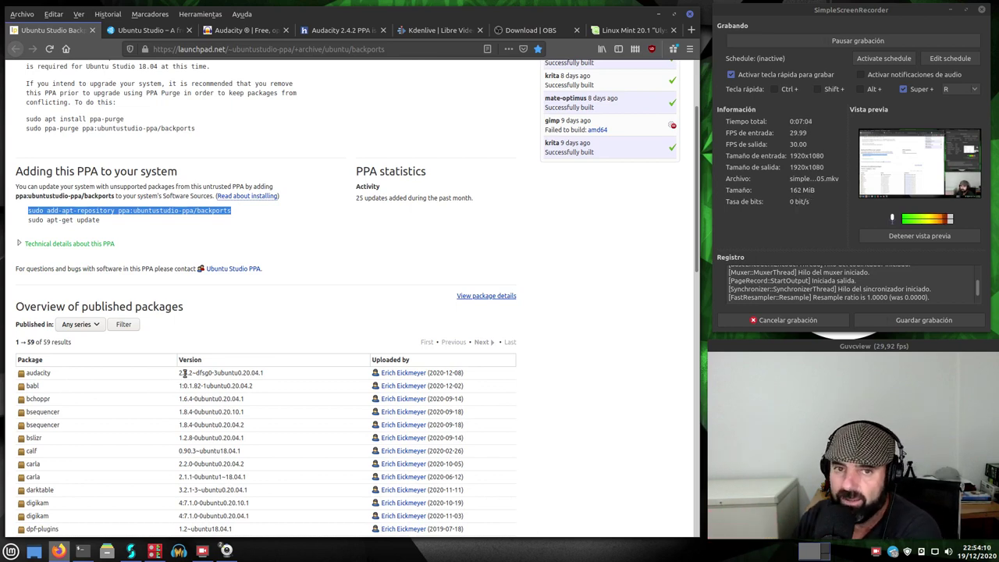
pyautogui.click(246, 31)
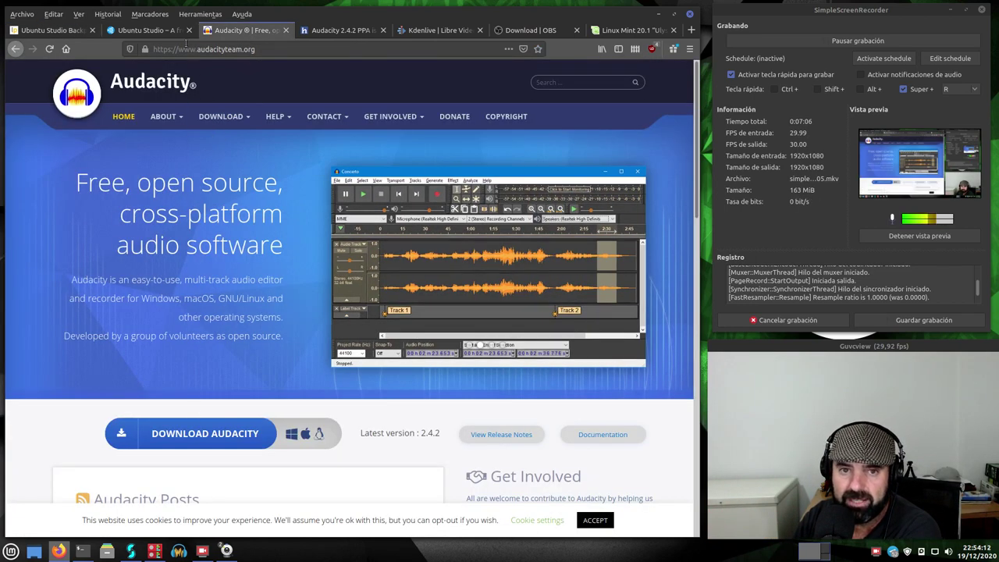
pyautogui.click(337, 29)
pyautogui.scroll(-4, 246, 349)
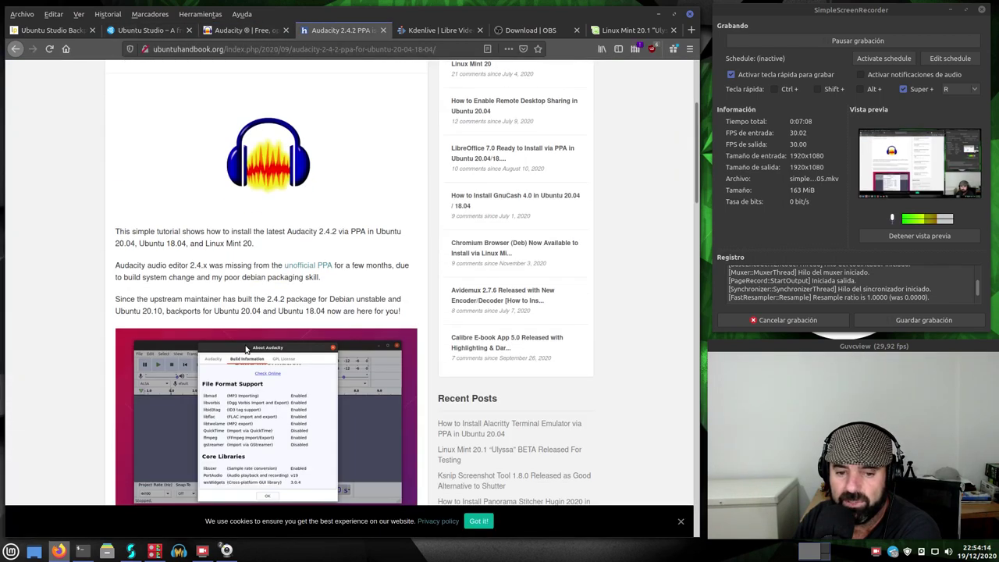
pyautogui.scroll(-5, 246, 349)
pyautogui.click(149, 189)
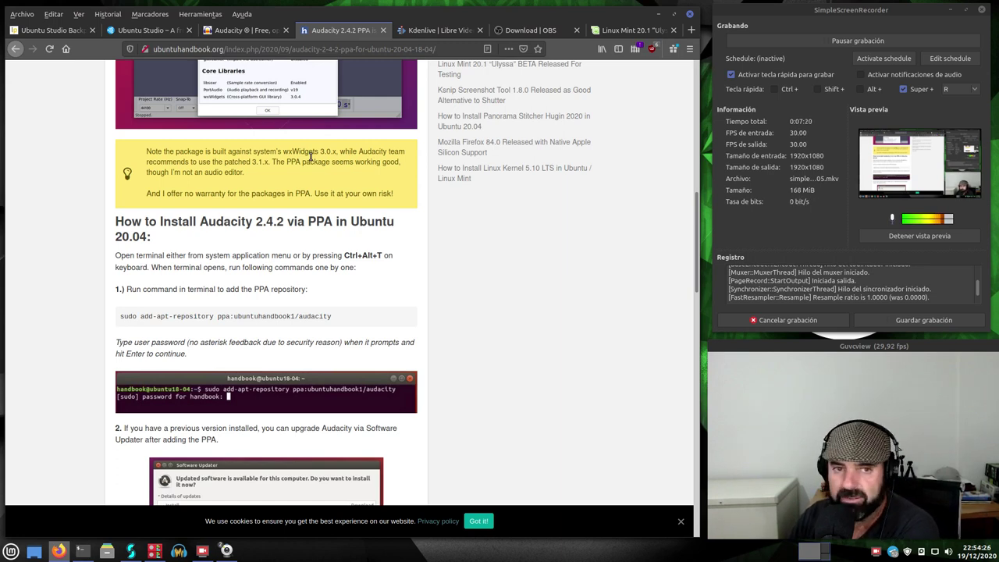
pyautogui.click(52, 34)
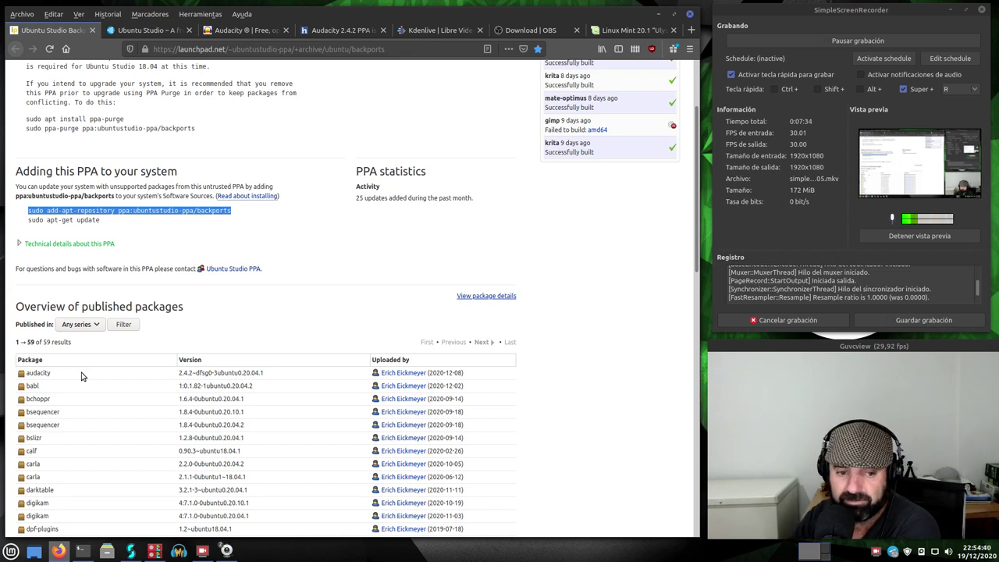
# Scroll further down the Launchpad backports list, then switch to the Linux Mint 20.1 tab
pyautogui.scroll(-3, 89, 373)
pyautogui.scroll(-3, 105, 348)
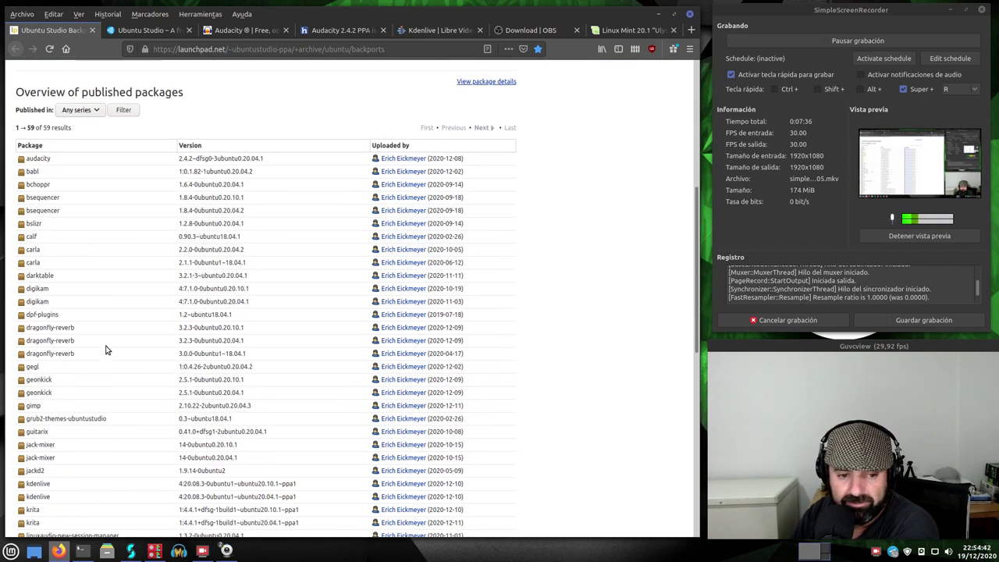
pyautogui.scroll(-2, 117, 309)
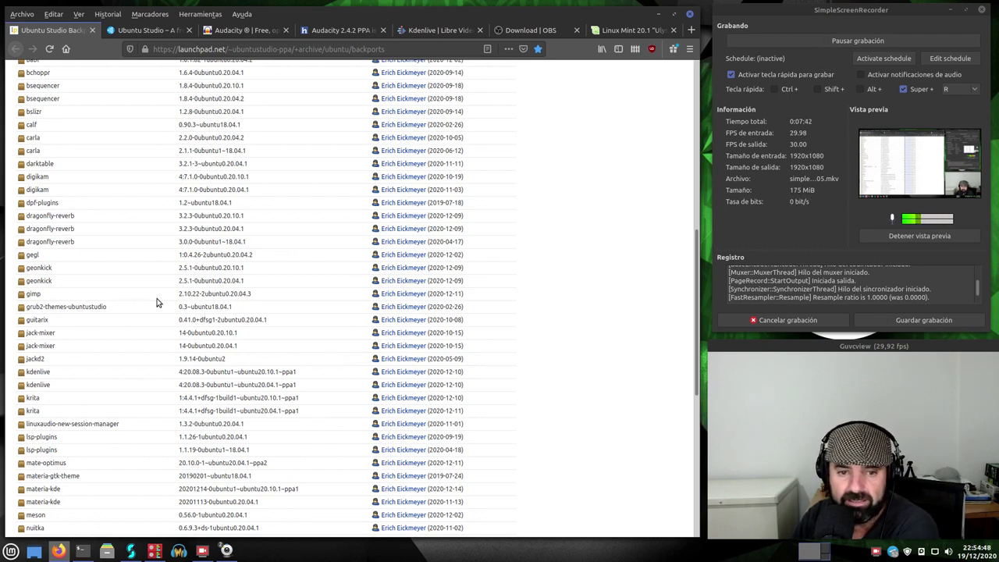
pyautogui.click(629, 30)
# Google 'them gimp', open gimp.org's Download 2.10.22 page, then return to the Launchpad tab
pyautogui.click(67, 50)
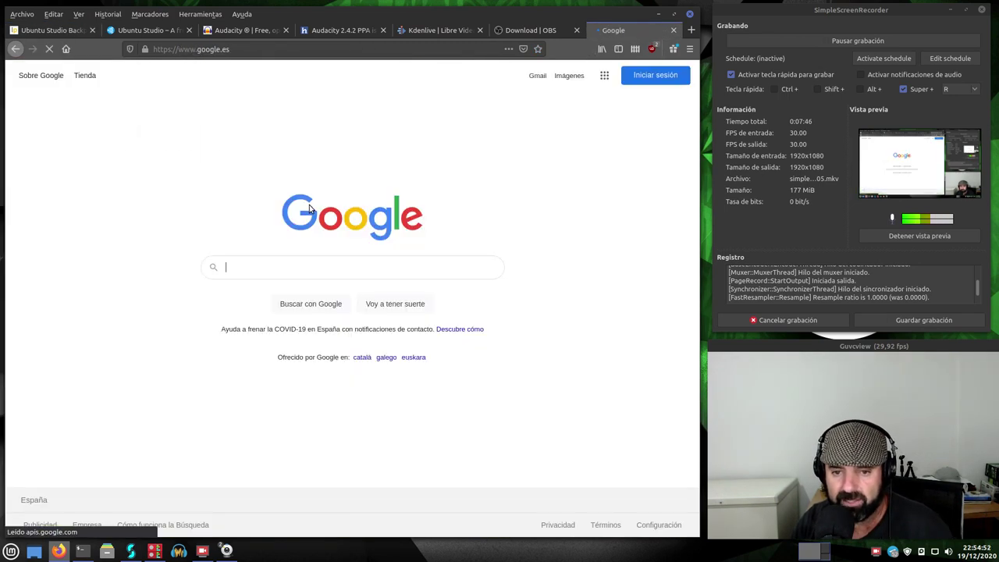
pyautogui.write('them')
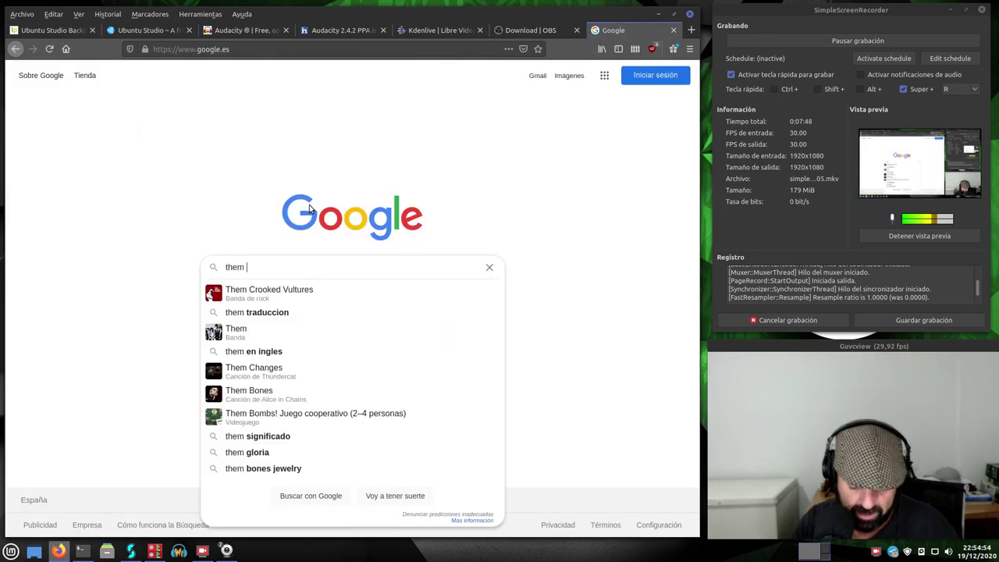
pyautogui.write(' gim')
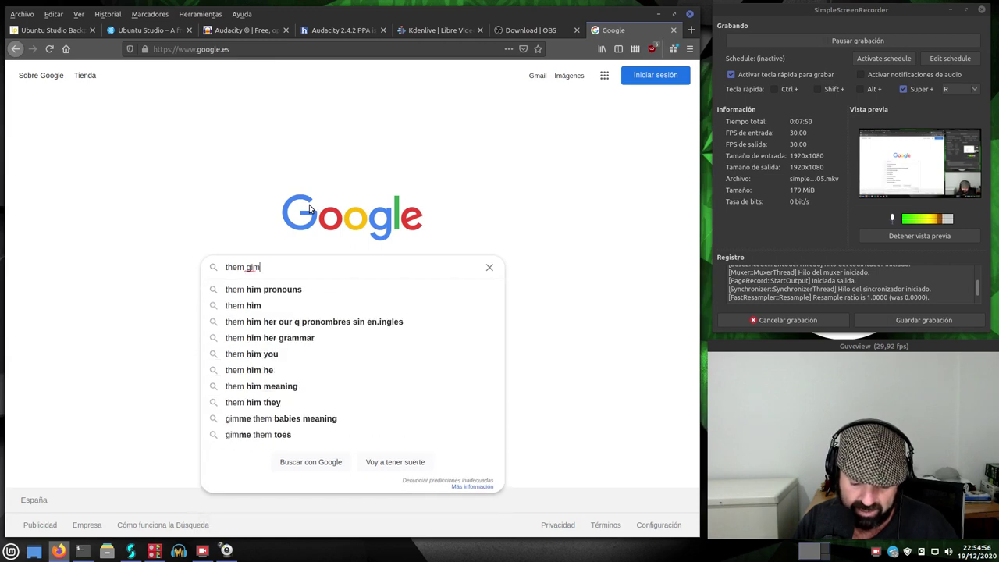
pyautogui.write('p')
pyautogui.press('Return')
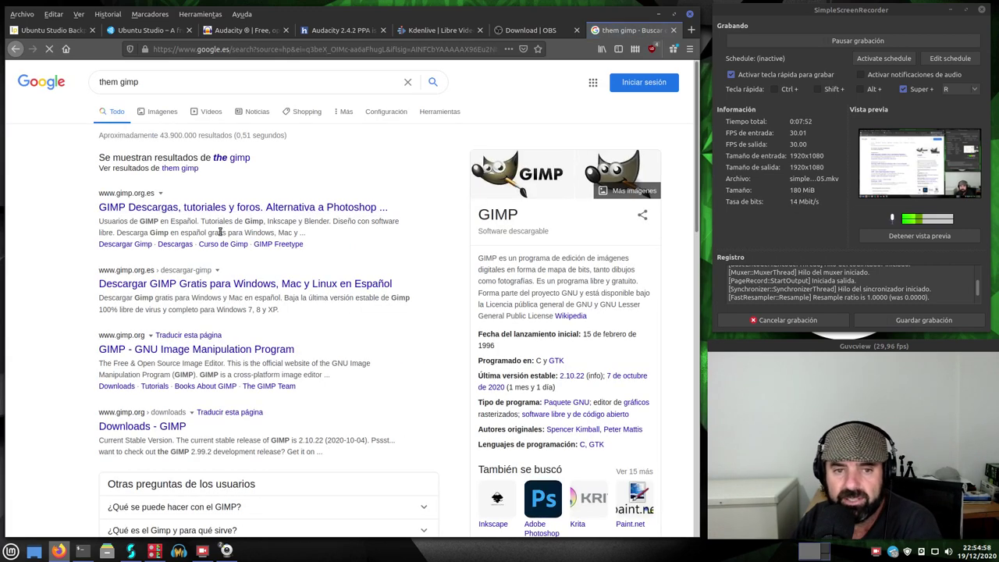
pyautogui.click(160, 350)
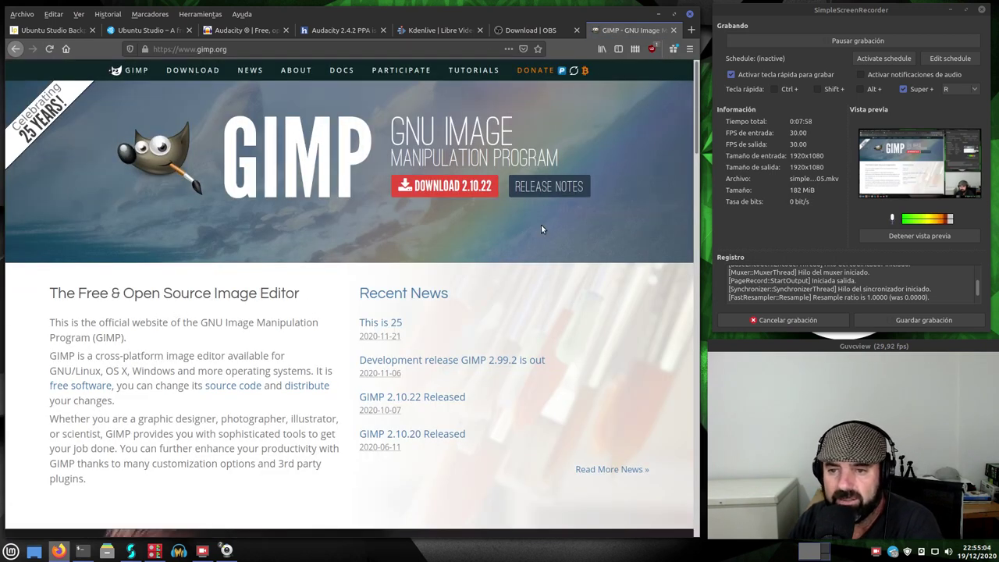
pyautogui.click(471, 194)
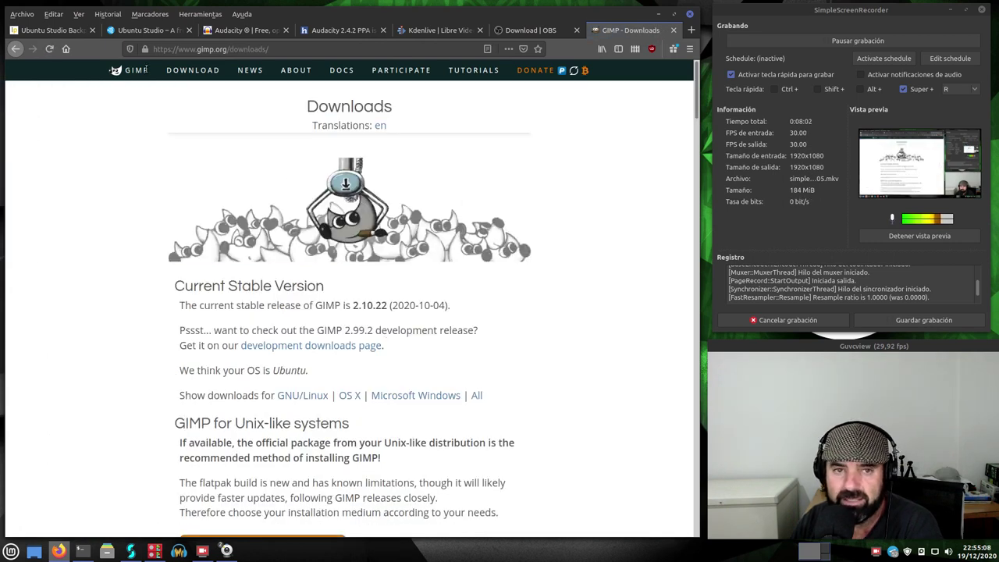
pyautogui.click(72, 31)
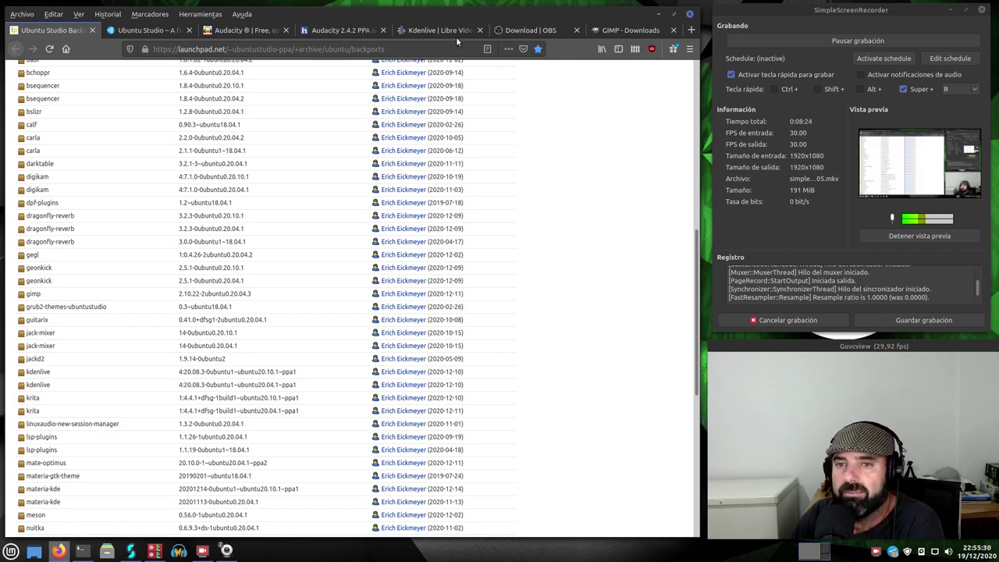
# Compare Kdenlive 20.08.3 on its website against the Ubuntu Studio Backports package list
pyautogui.click(434, 31)
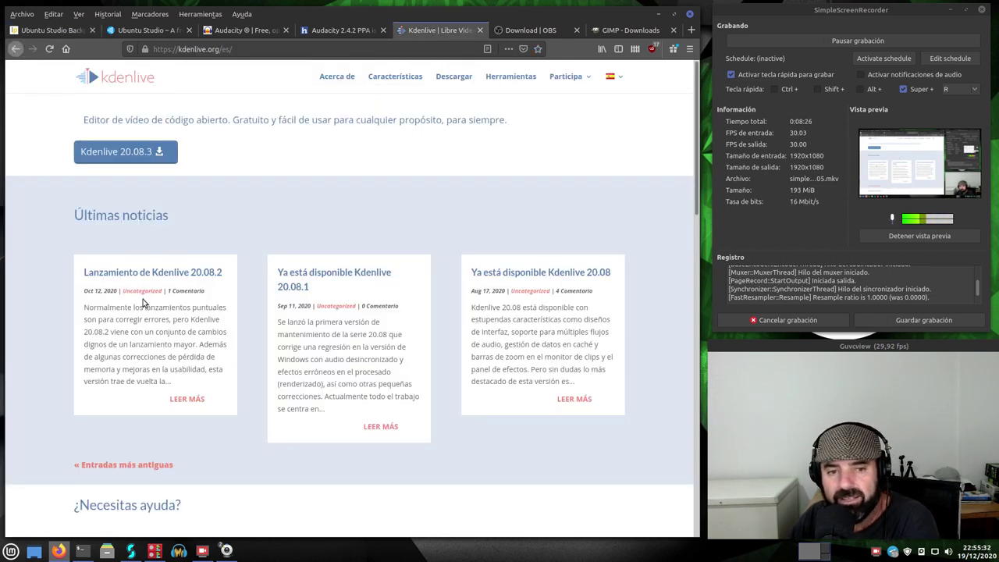
pyautogui.click(58, 30)
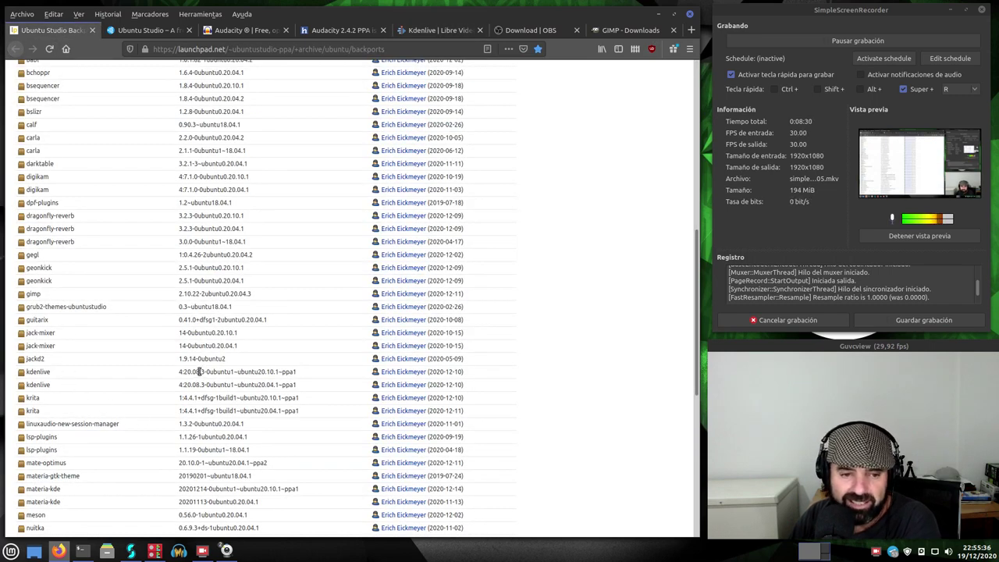
pyautogui.click(425, 31)
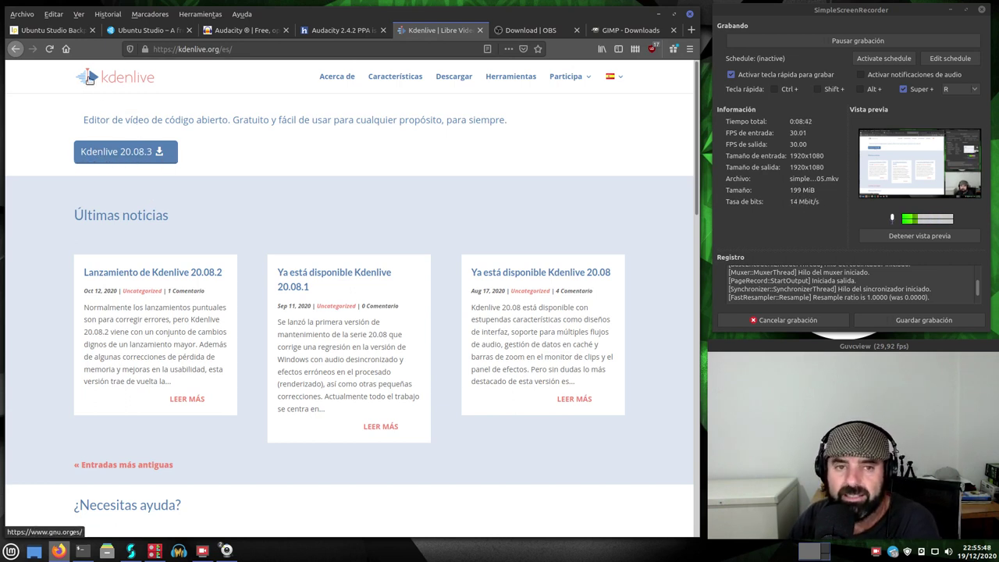
pyautogui.click(52, 31)
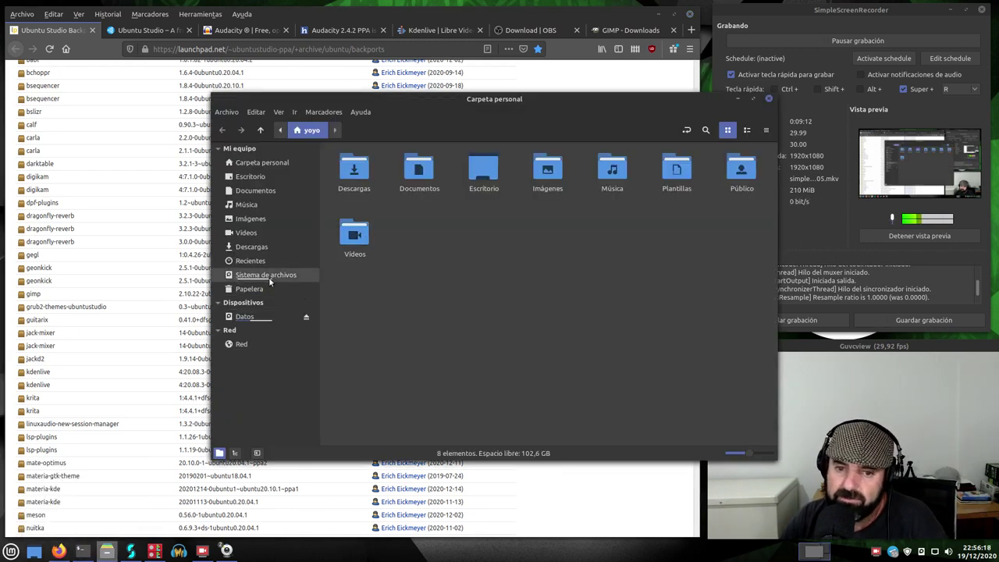
# Browse from the file system root into /etc/apt/sources.list.d
pyautogui.click(269, 279)
pyautogui.doubleClick(613, 171)
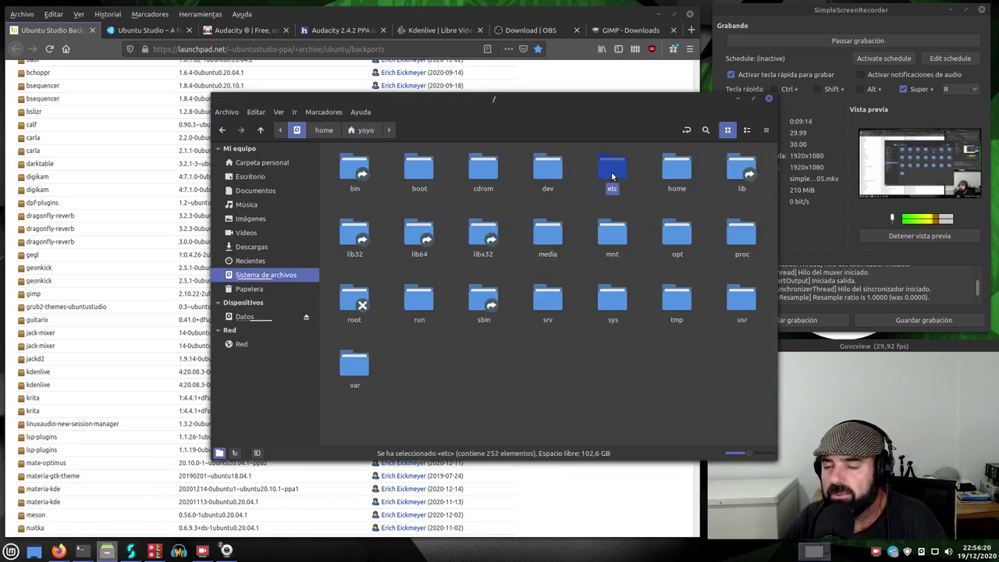
pyautogui.doubleClick(422, 235)
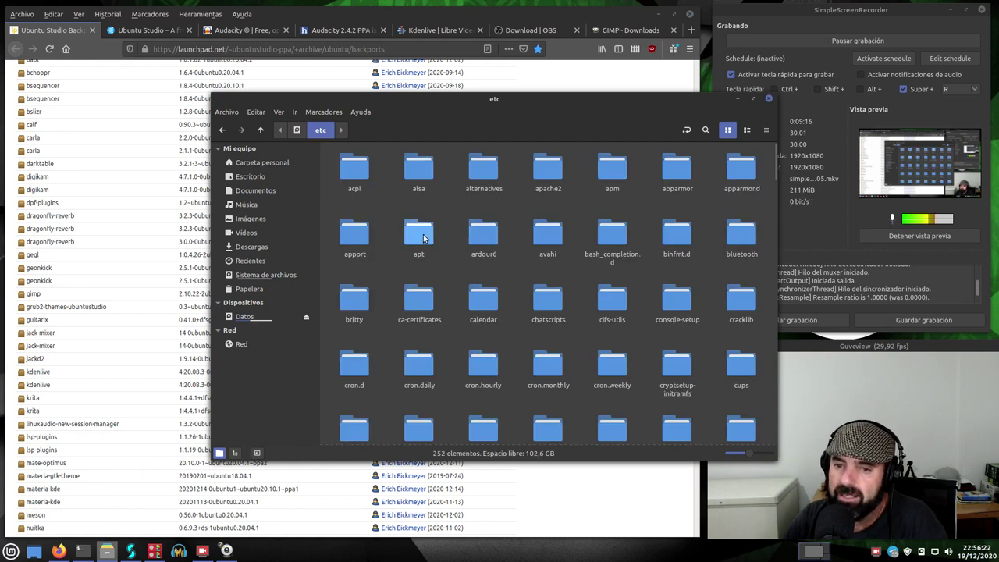
pyautogui.moveTo(565, 101); pyautogui.dragTo(431, 95)
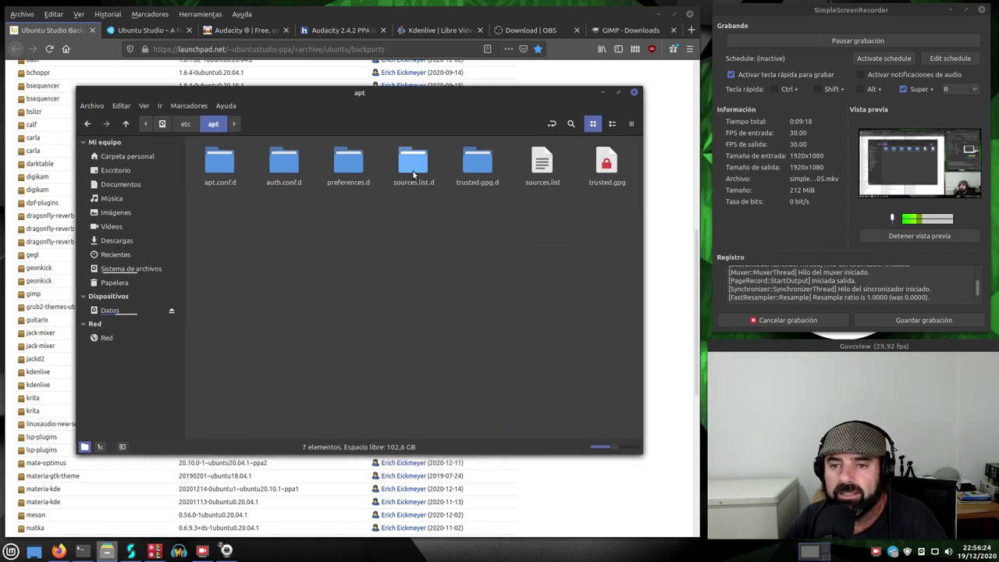
pyautogui.click(417, 166)
pyautogui.doubleClick(417, 166)
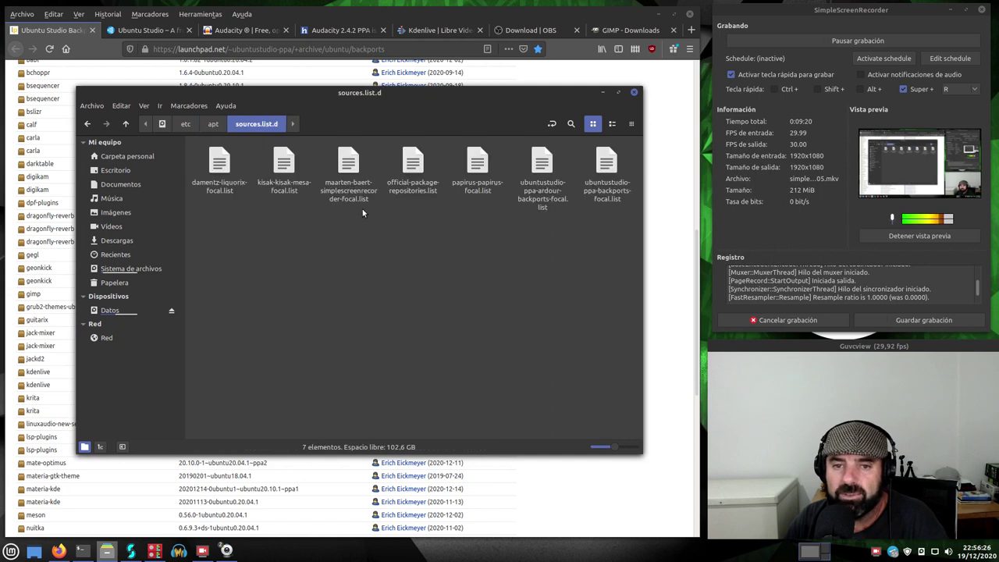
# Open ubuntustudio-ppa-backports-focal.list with the text editor ('Abrir con Editor de texto')
pyautogui.click(535, 201)
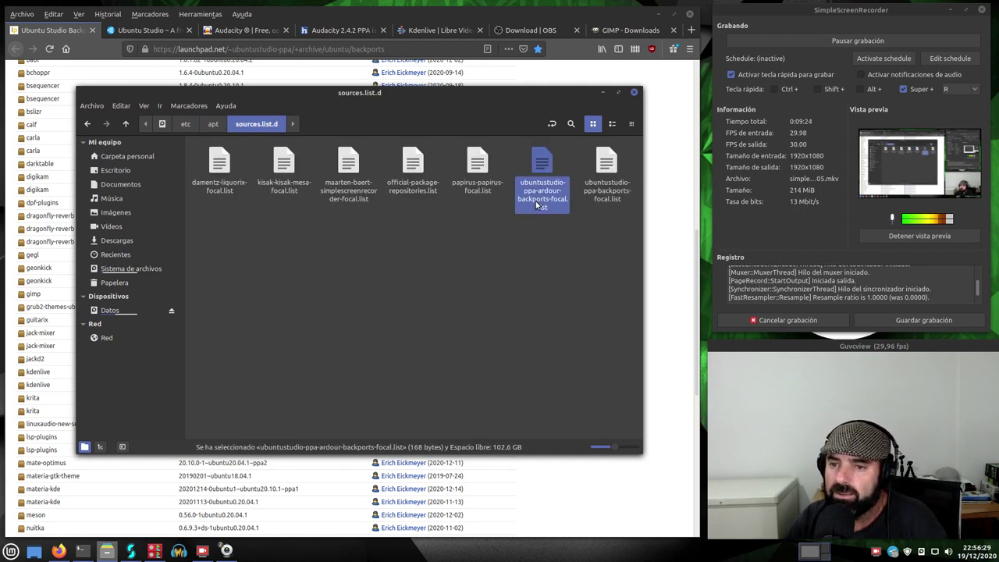
pyautogui.click(604, 175)
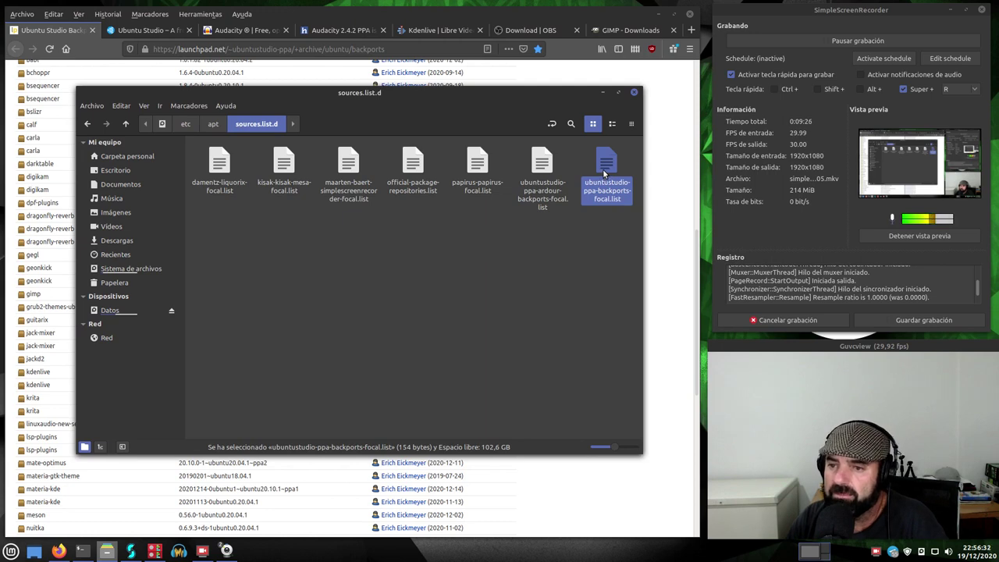
pyautogui.rightClick(605, 174)
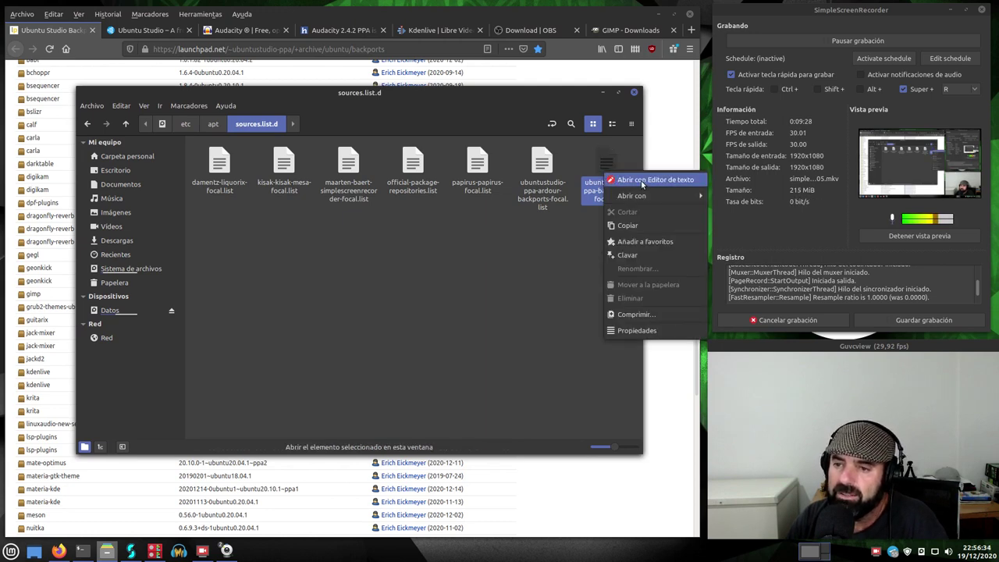
pyautogui.click(643, 182)
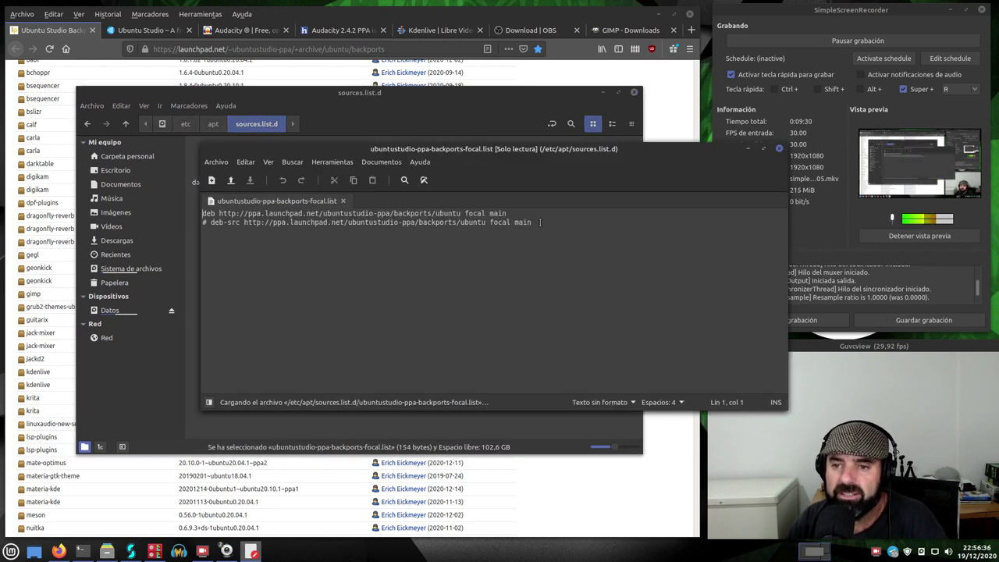
# Highlight the two backports source lines in Xed, then close Xed and the sources.list.d window
pyautogui.moveTo(541, 223); pyautogui.dragTo(202, 213)
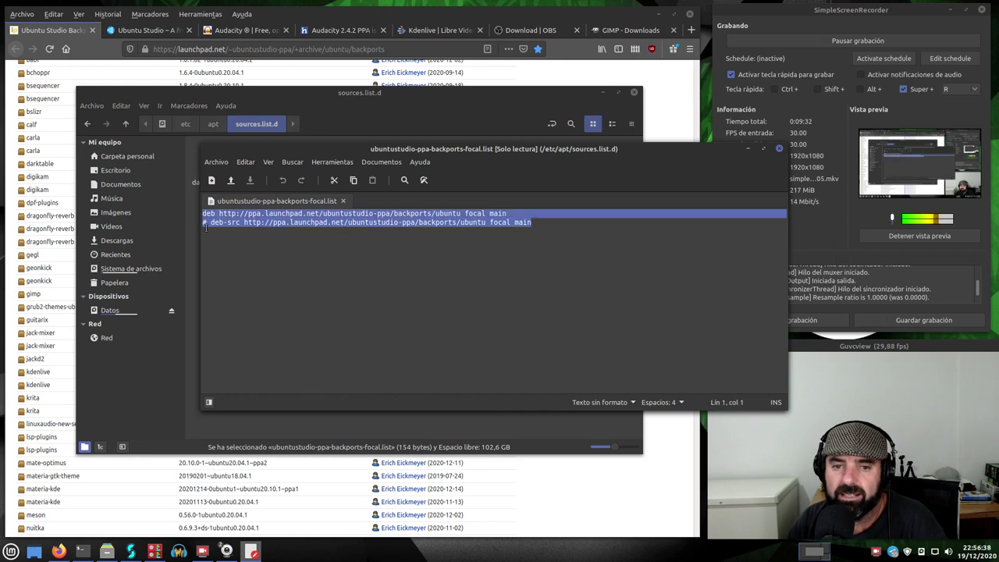
pyautogui.click(486, 274)
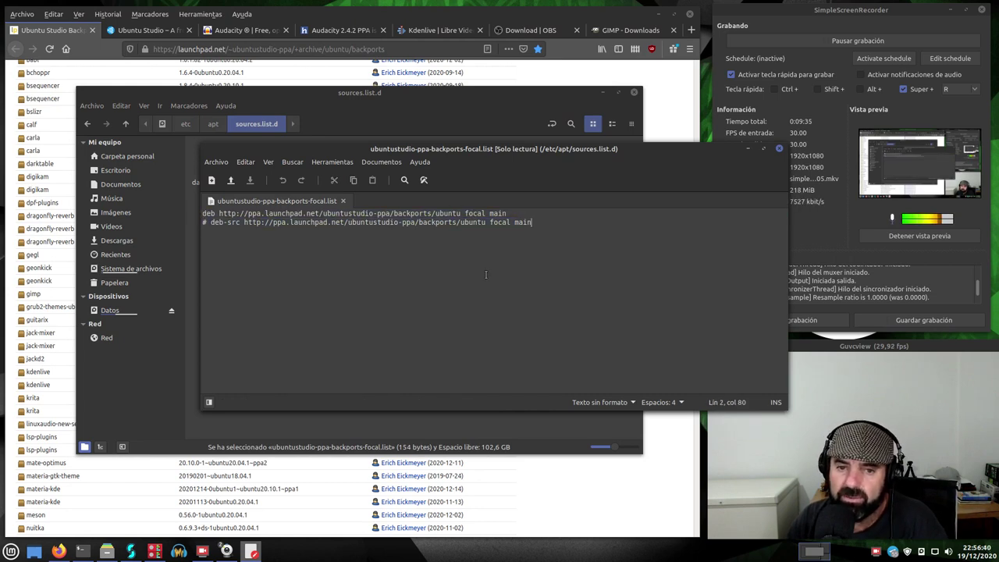
pyautogui.click(778, 149)
pyautogui.click(634, 92)
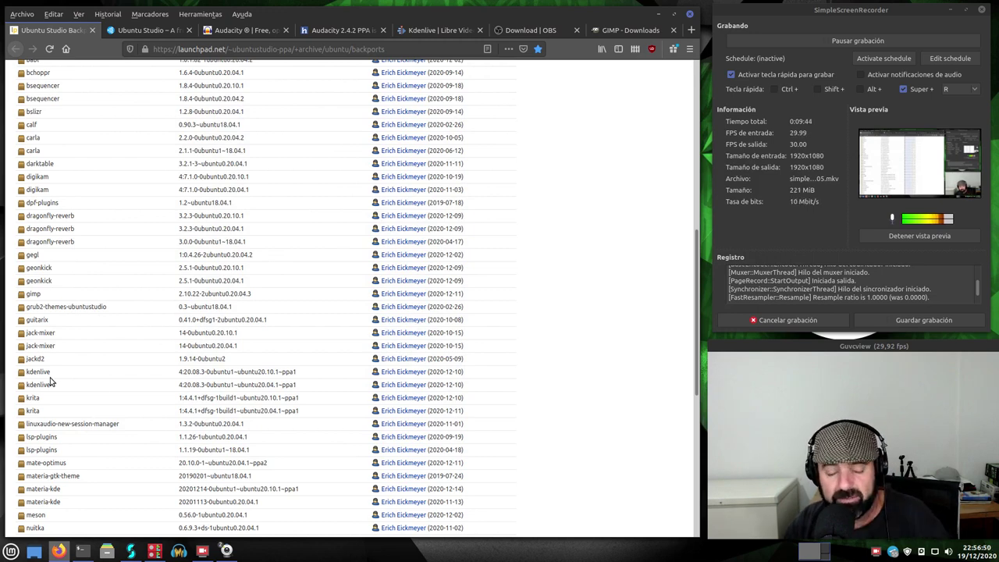
# Restore the terminal window, move it up-left and enlarge it
pyautogui.click(82, 551)
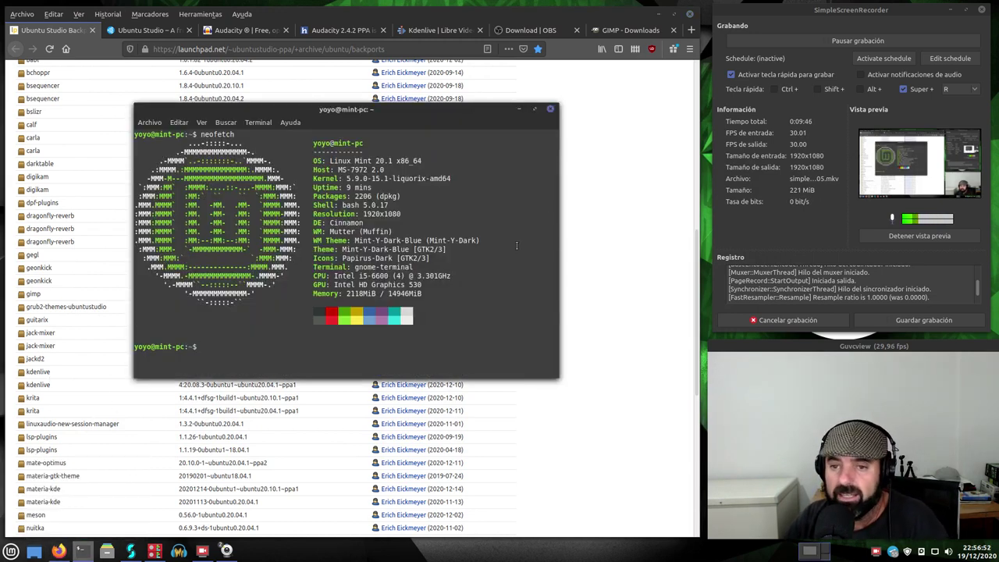
pyautogui.moveTo(347, 109); pyautogui.dragTo(259, 59)
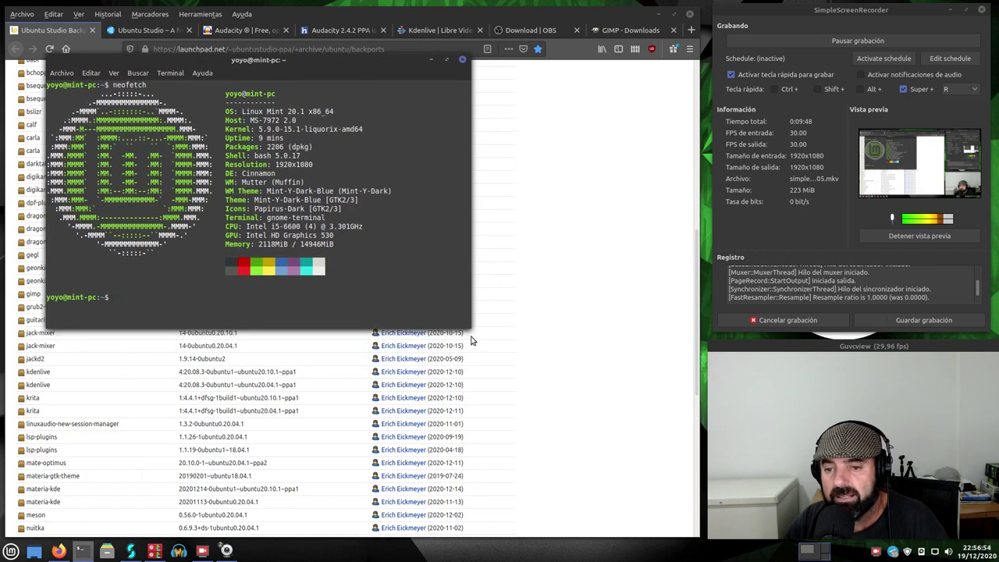
pyautogui.moveTo(469, 334); pyautogui.dragTo(875, 395)
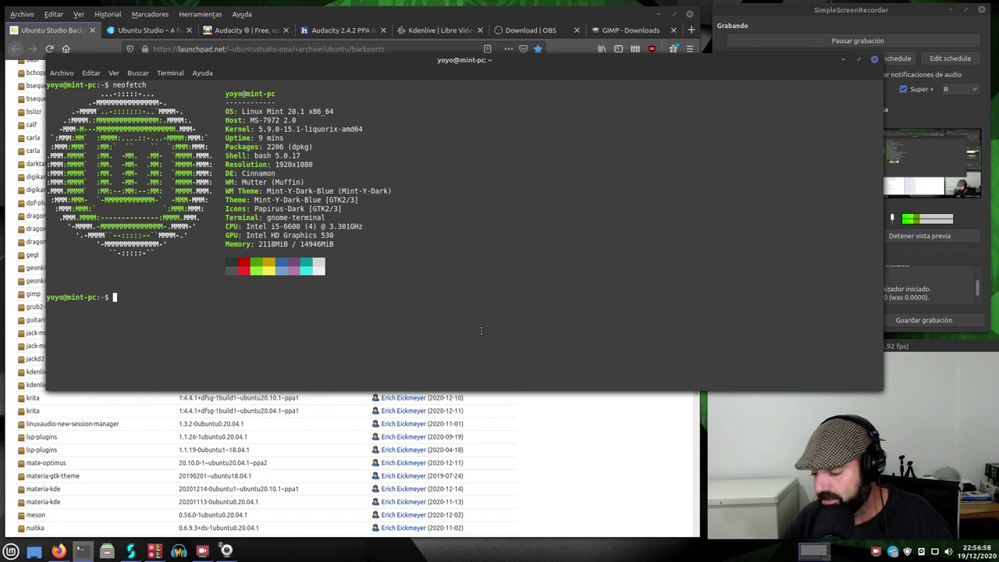
# Run 'sudo apt install kdenlive', enter the administrator password and review the 205 new packages
pyautogui.write('su')
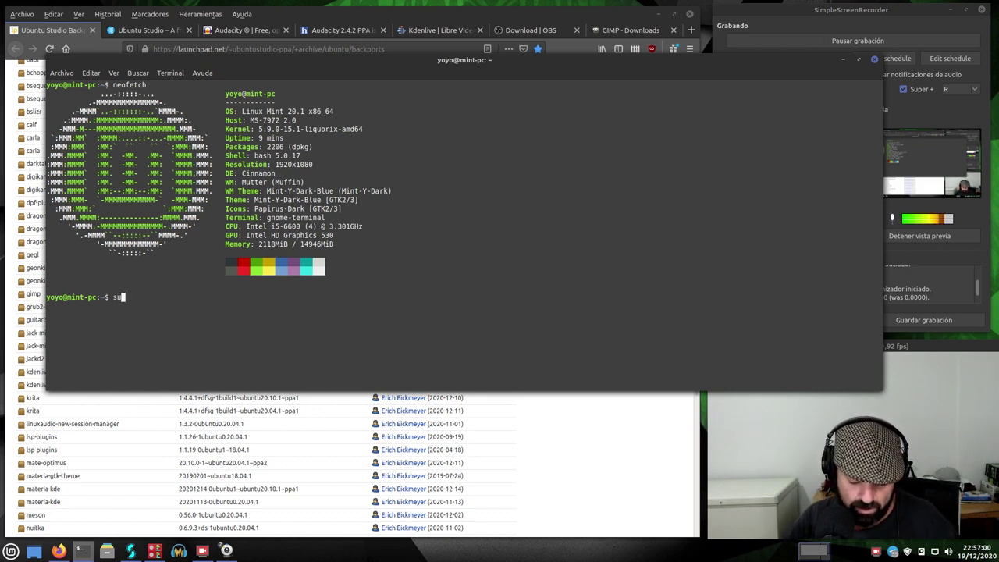
pyautogui.write('do a')
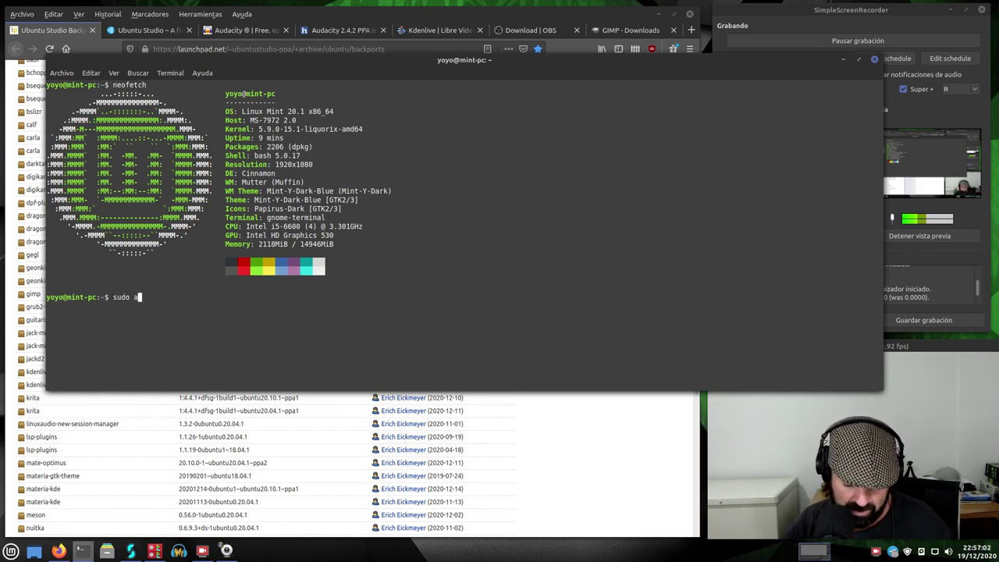
pyautogui.write('pt insta')
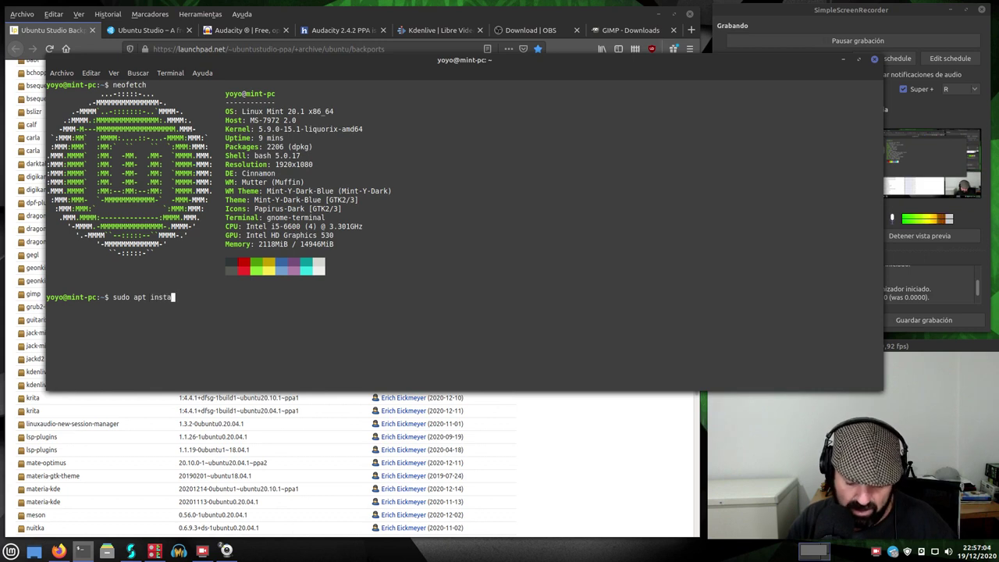
pyautogui.write('ll kdenlive')
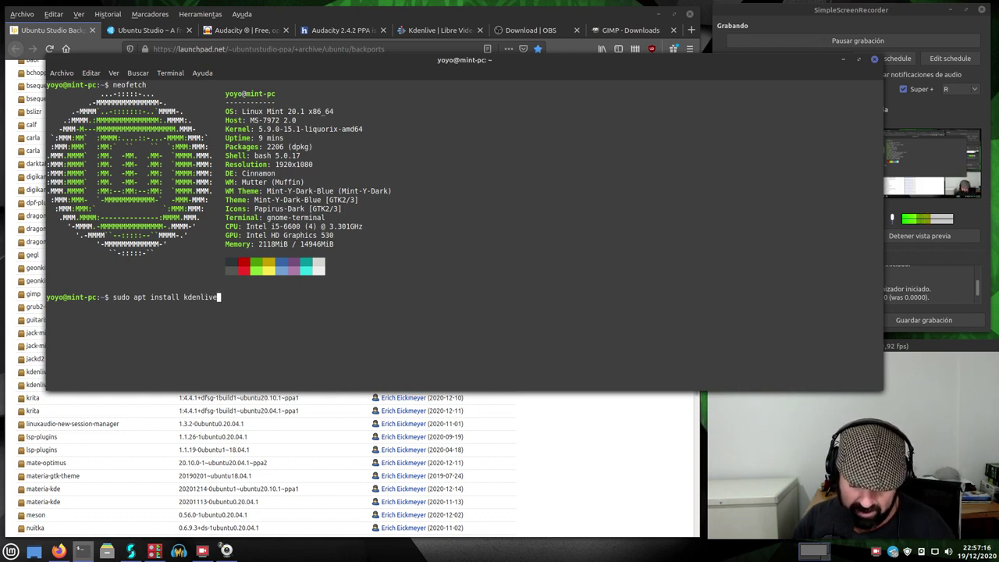
pyautogui.press('Return')
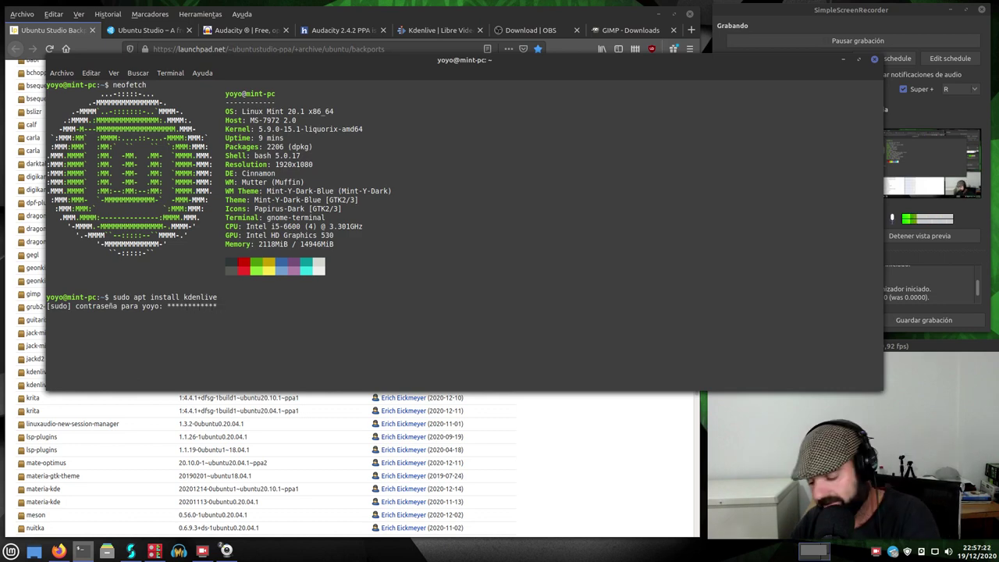
pyautogui.press('Return')
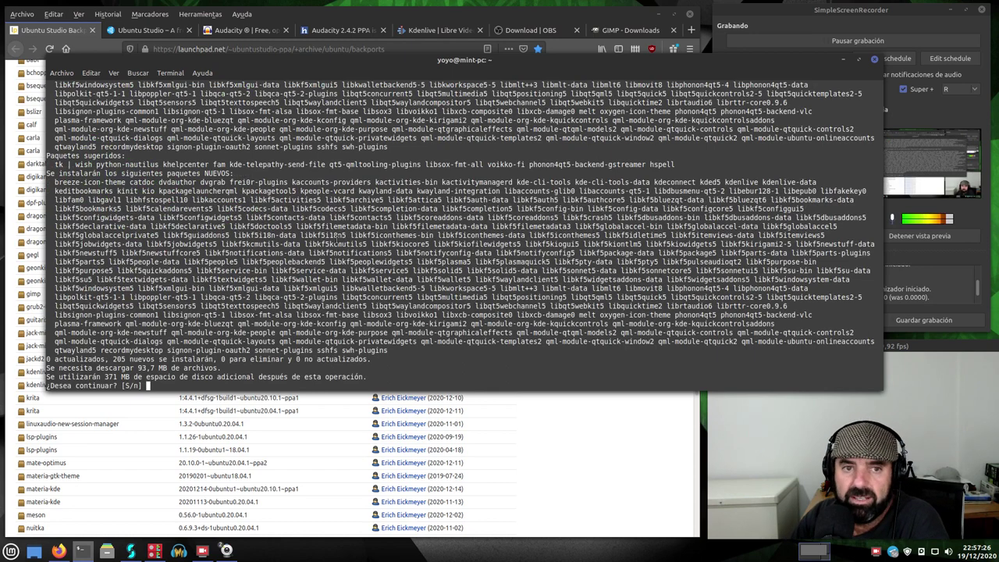
pyautogui.scroll(3, 325, 246)
pyautogui.scroll(4, 325, 252)
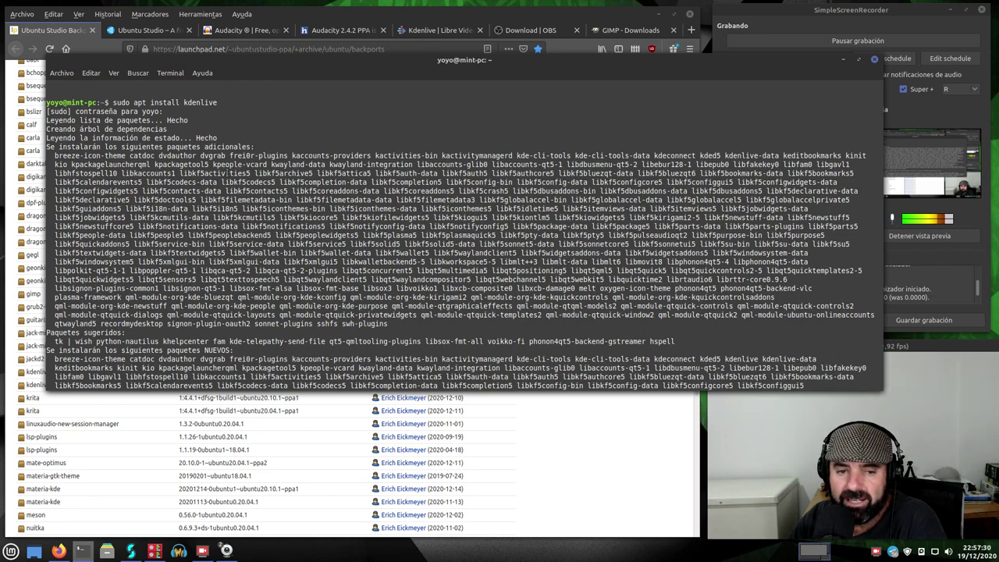
pyautogui.scroll(-4, 325, 252)
pyautogui.scroll(-3, 199, 219)
pyautogui.write('s')
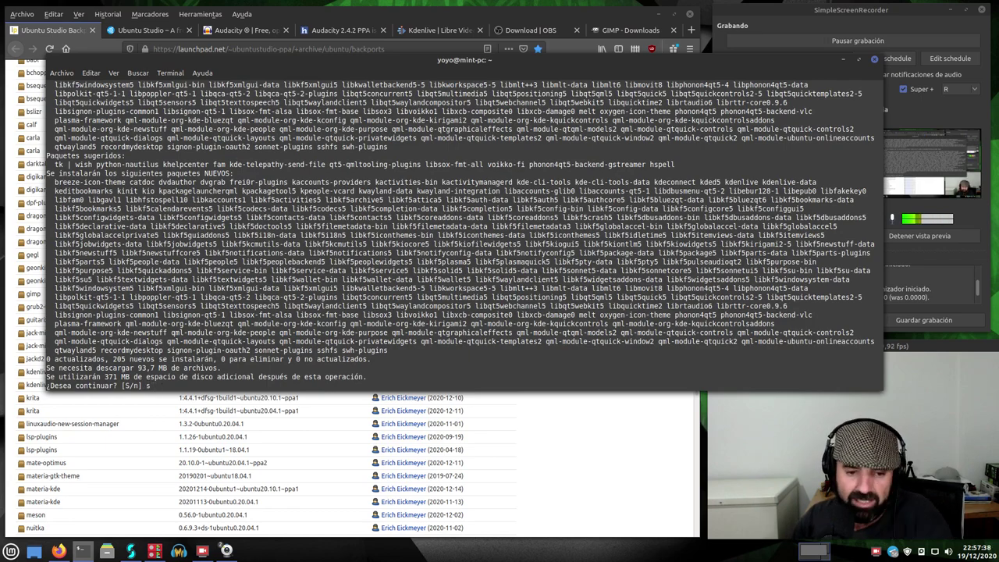
# Confirm the kdenlive installation and scroll back through the download output
pyautogui.press('Return')
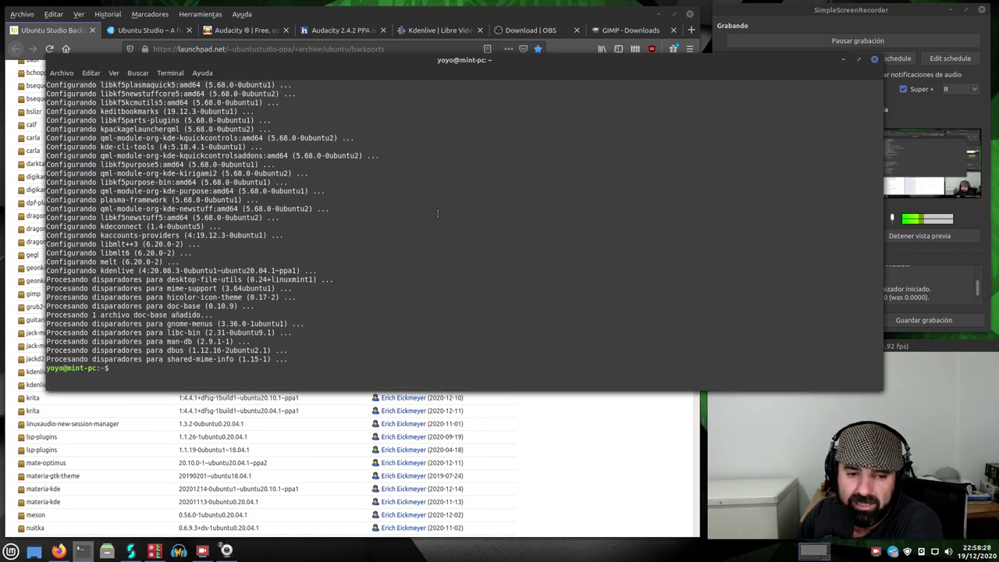
pyautogui.scroll(4, 430, 216)
pyautogui.scroll(5, 431, 217)
pyautogui.scroll(5, 430, 216)
pyautogui.scroll(5, 431, 216)
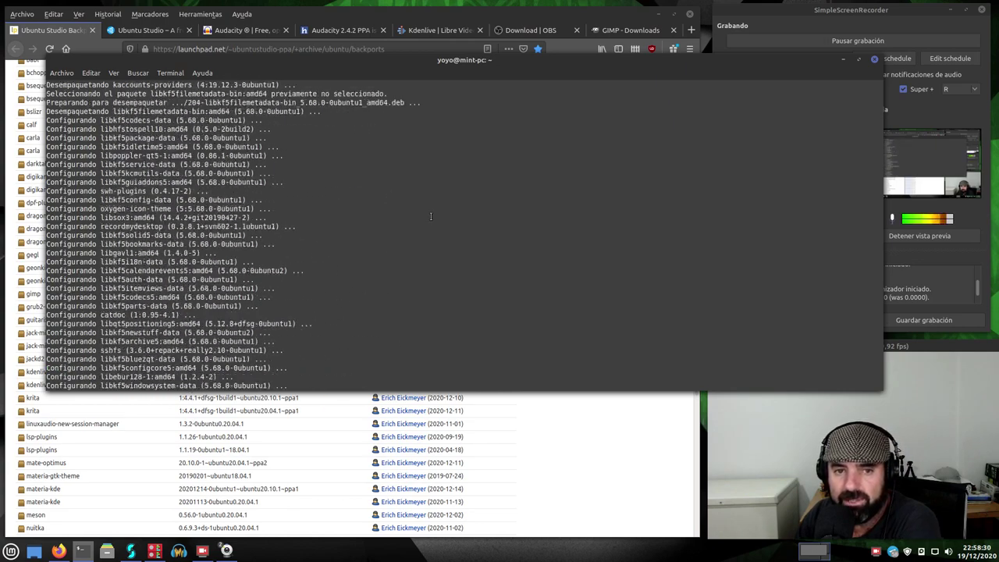
pyautogui.scroll(5, 430, 216)
pyautogui.scroll(5, 431, 216)
pyautogui.scroll(5, 430, 216)
pyautogui.scroll(5, 430, 216)
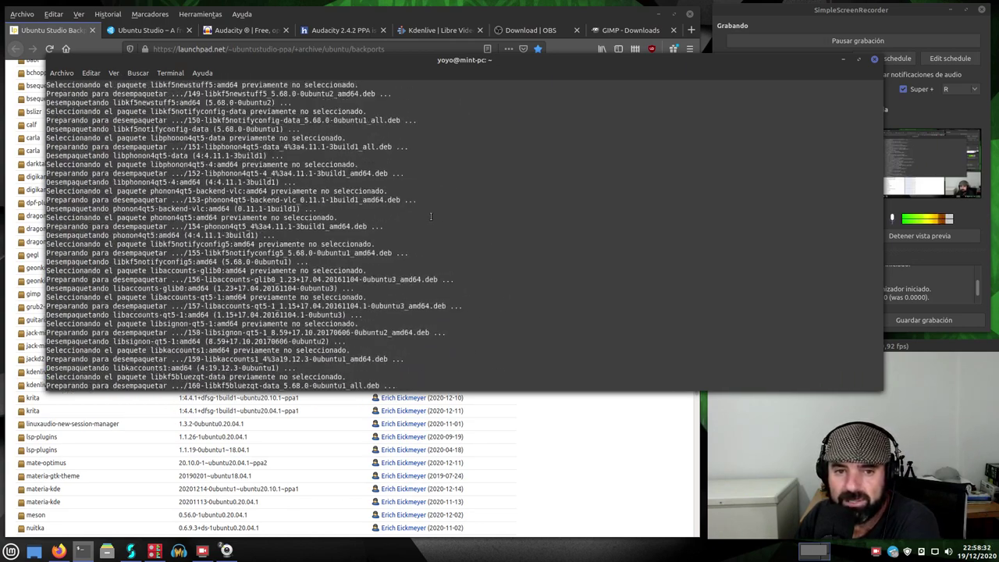
pyautogui.scroll(5, 430, 216)
pyautogui.scroll(5, 430, 216)
pyautogui.scroll(5, 430, 216)
pyautogui.scroll(5, 430, 216)
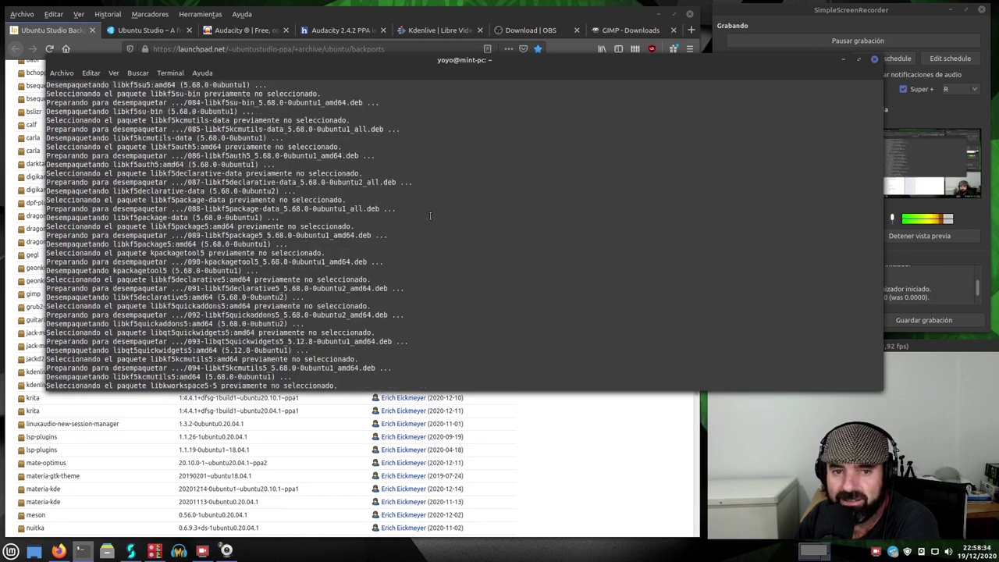
pyautogui.scroll(5, 430, 217)
pyautogui.scroll(5, 431, 216)
pyautogui.scroll(3, 469, 234)
pyautogui.scroll(5, 507, 258)
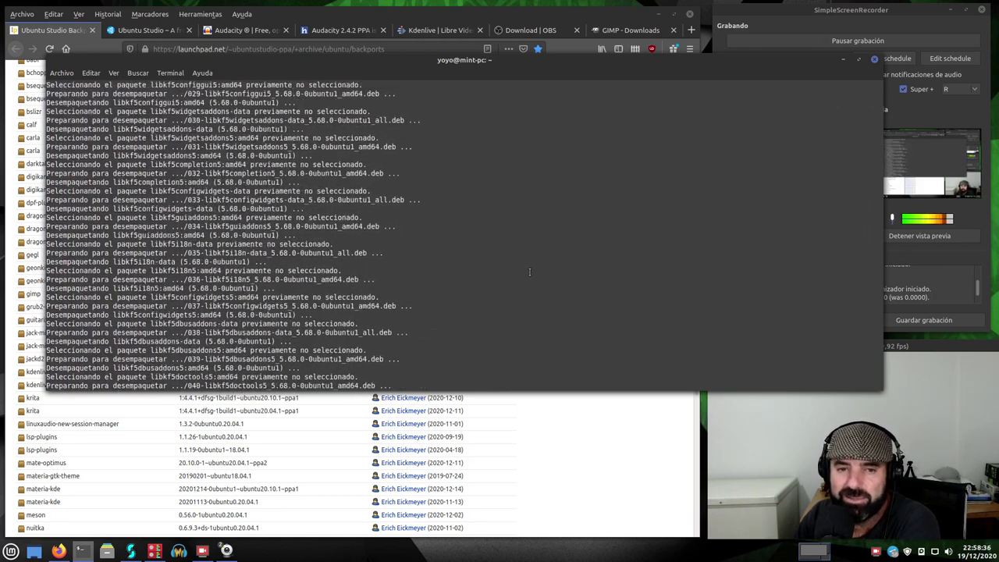
pyautogui.scroll(5, 529, 272)
pyautogui.scroll(5, 530, 272)
pyautogui.scroll(5, 529, 272)
pyautogui.scroll(3, 529, 271)
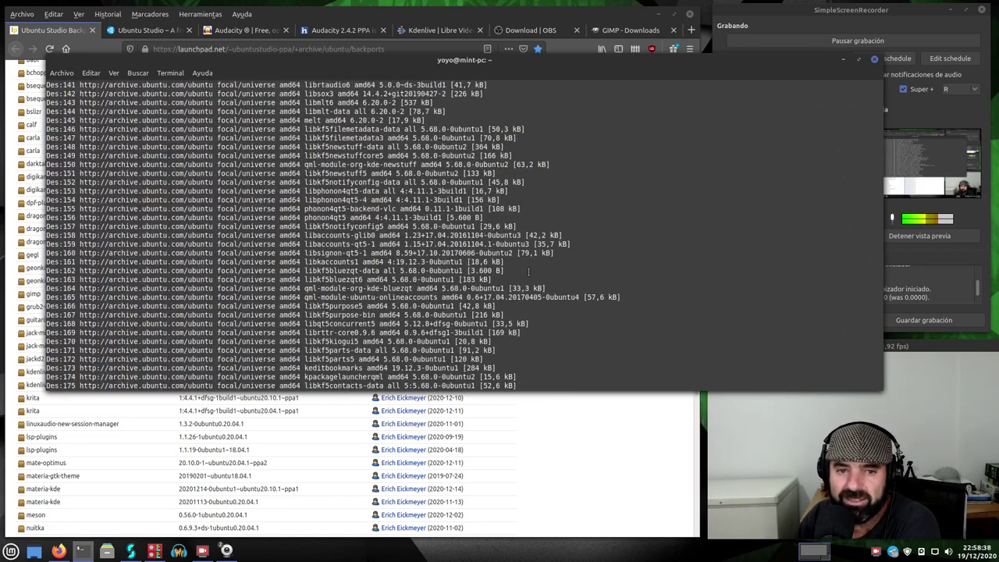
pyautogui.scroll(3, 530, 272)
pyautogui.scroll(5, 530, 272)
pyautogui.scroll(5, 530, 272)
pyautogui.scroll(5, 529, 272)
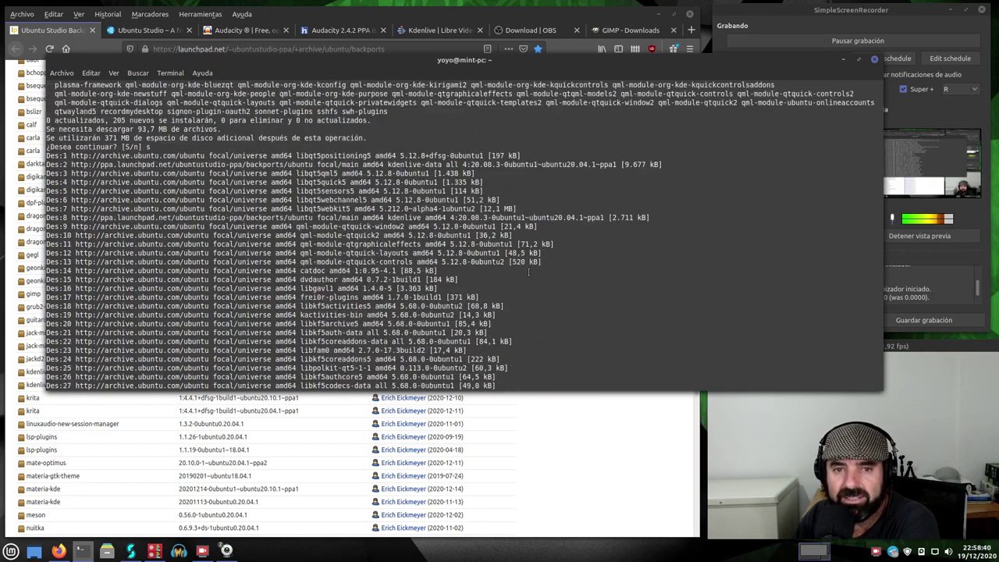
pyautogui.scroll(5, 529, 272)
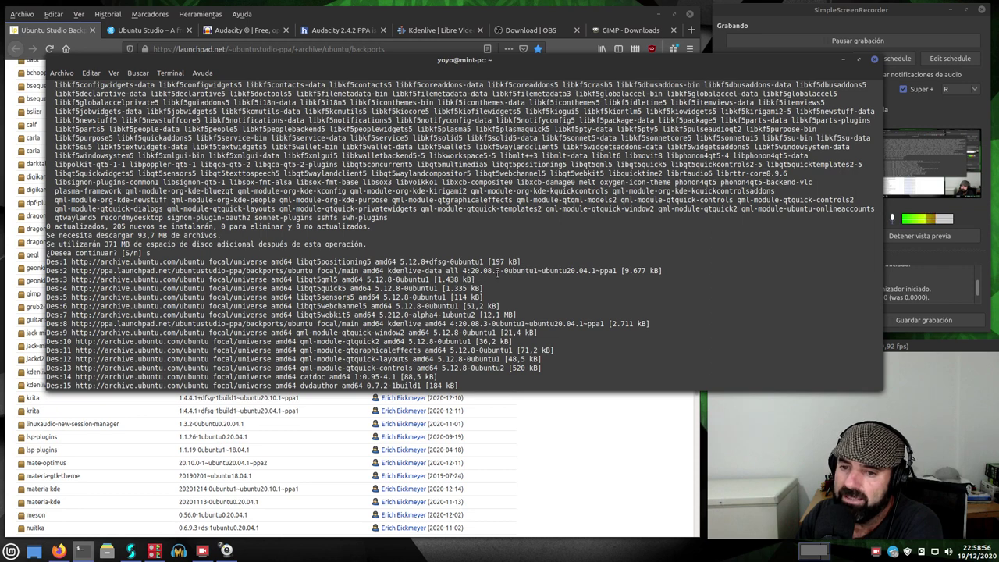
# Highlight the Des:2 kdenlive-data and Des:8 kdenlive download lines while the install finishes
pyautogui.moveTo(635, 270); pyautogui.dragTo(48, 270)
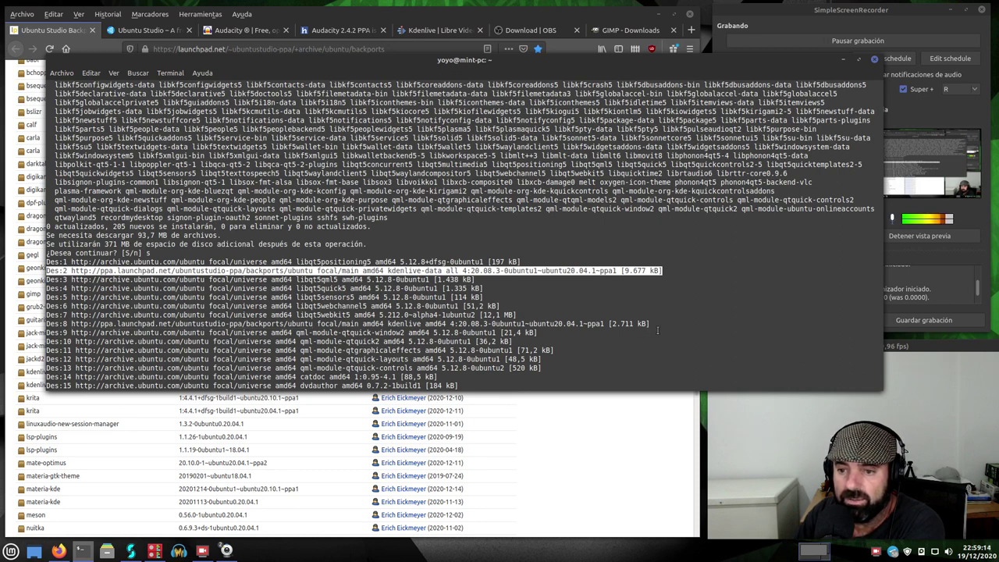
pyautogui.moveTo(661, 325); pyautogui.dragTo(57, 323)
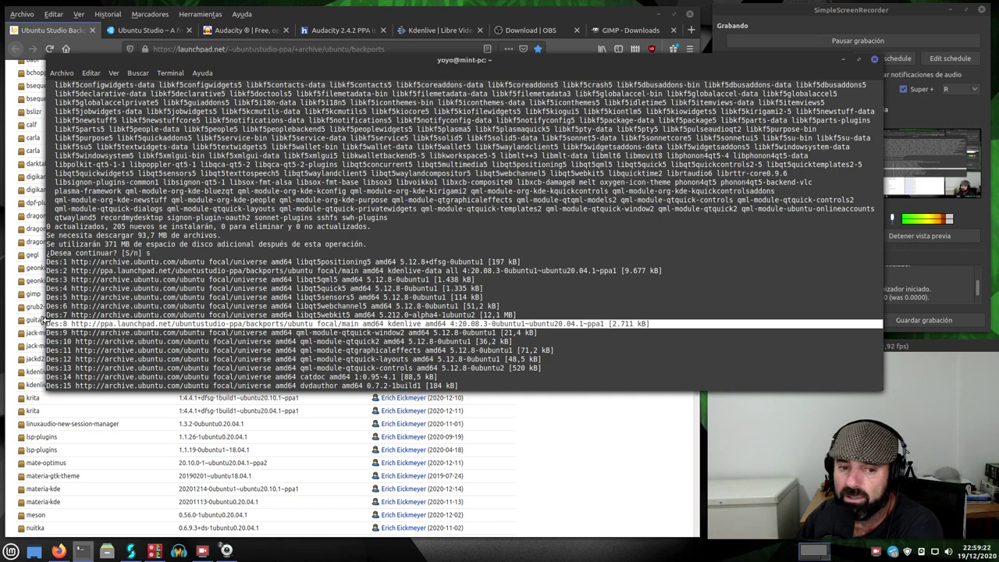
pyautogui.moveTo(47, 382)
pyautogui.mouseDown()
pyautogui.moveTo(121, 342)
pyautogui.moveTo(62, 332)
pyautogui.mouseUp()
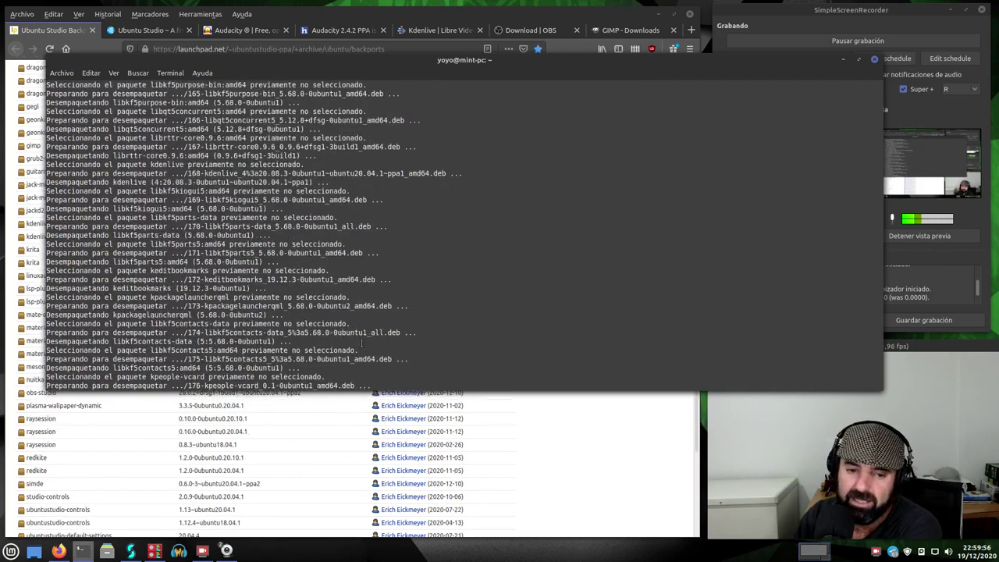
pyautogui.scroll(-3, 258, 465)
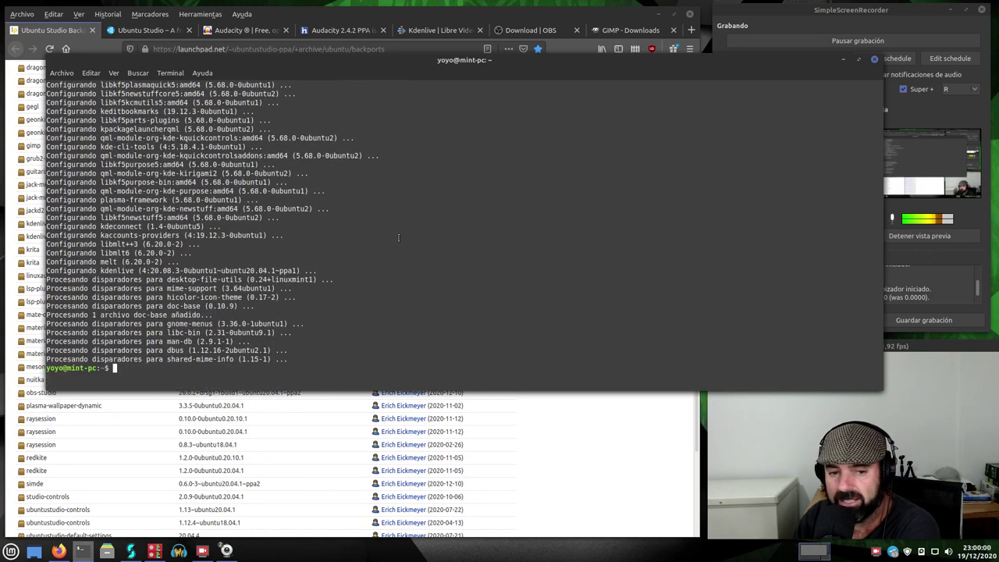
# Minimize the terminal, highlight obs-studio in the package list, and switch to the 'Download | OBS' page
pyautogui.click(844, 60)
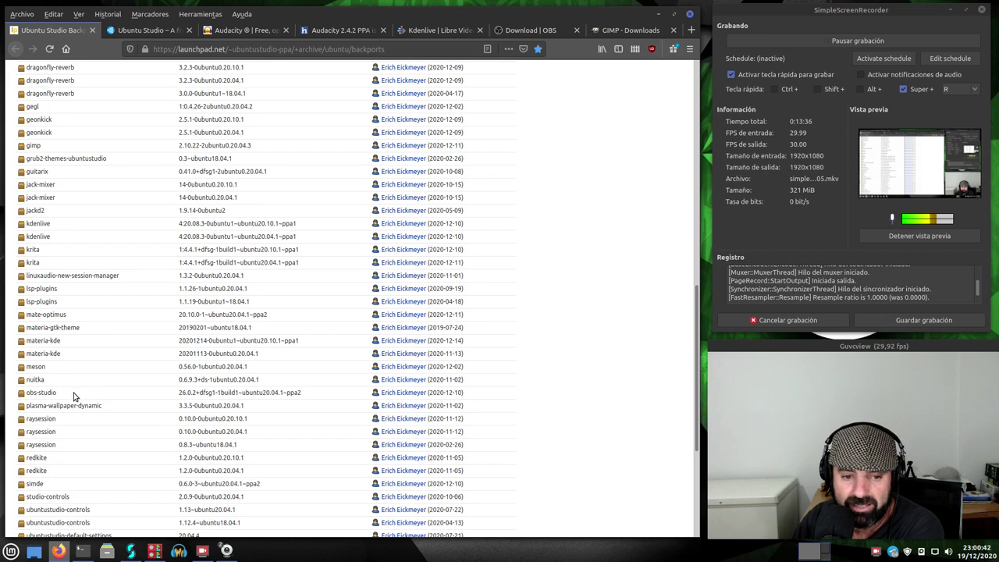
pyautogui.moveTo(74, 396); pyautogui.dragTo(39, 395)
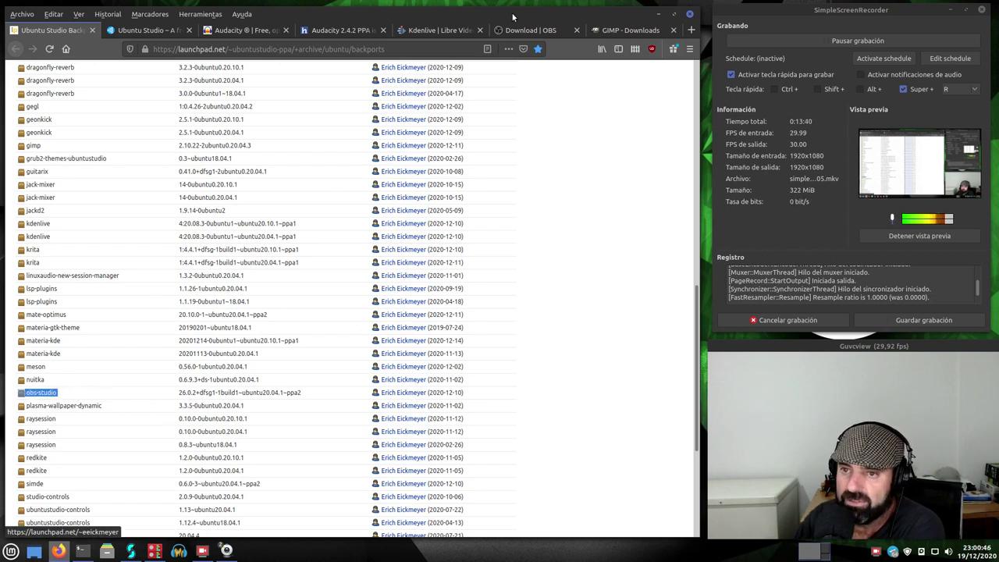
pyautogui.click(531, 29)
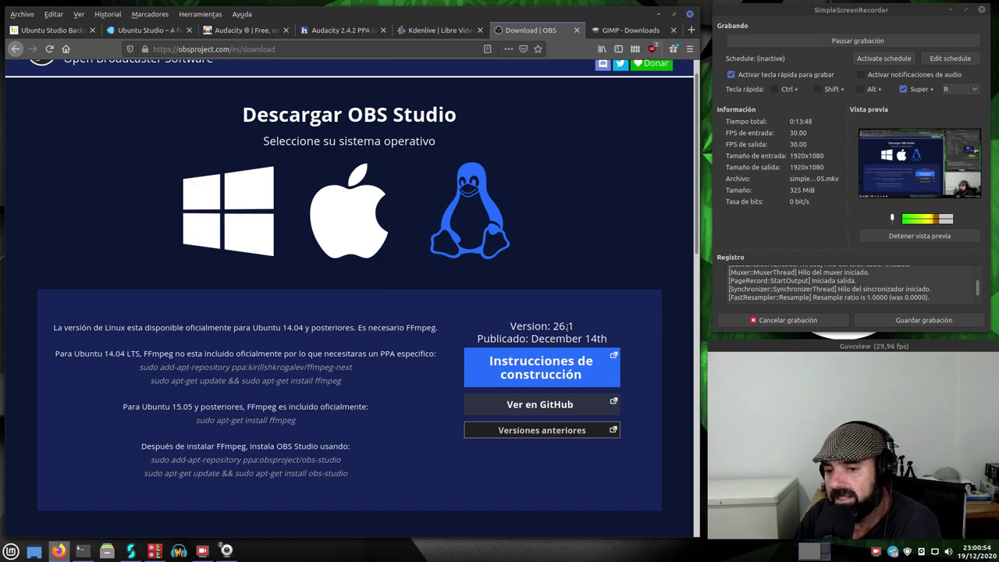
# Highlight the add-apt-repository ppa:obsproject/obs-studio, apt-get update and install obs-studio lines
pyautogui.click(51, 29)
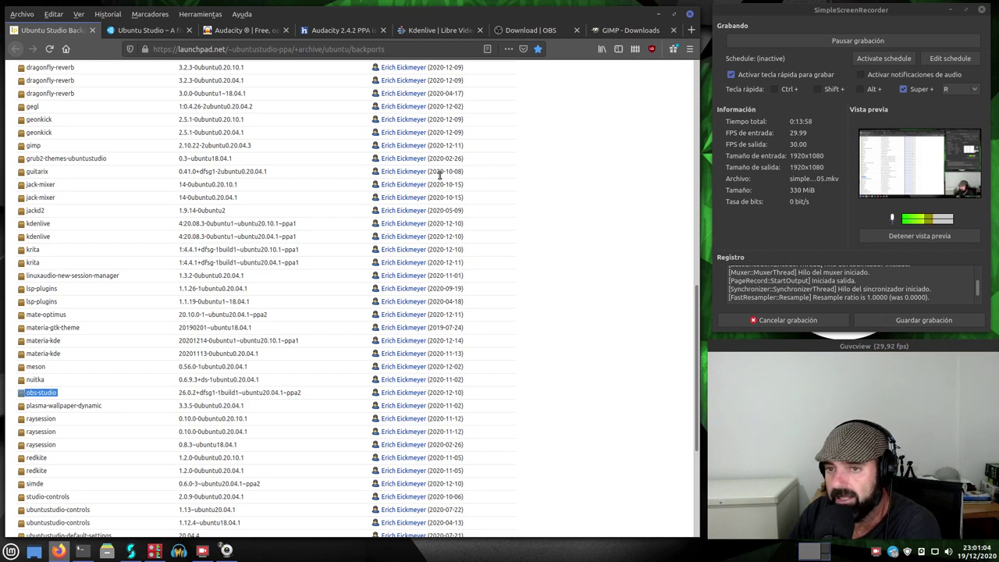
pyautogui.click(545, 32)
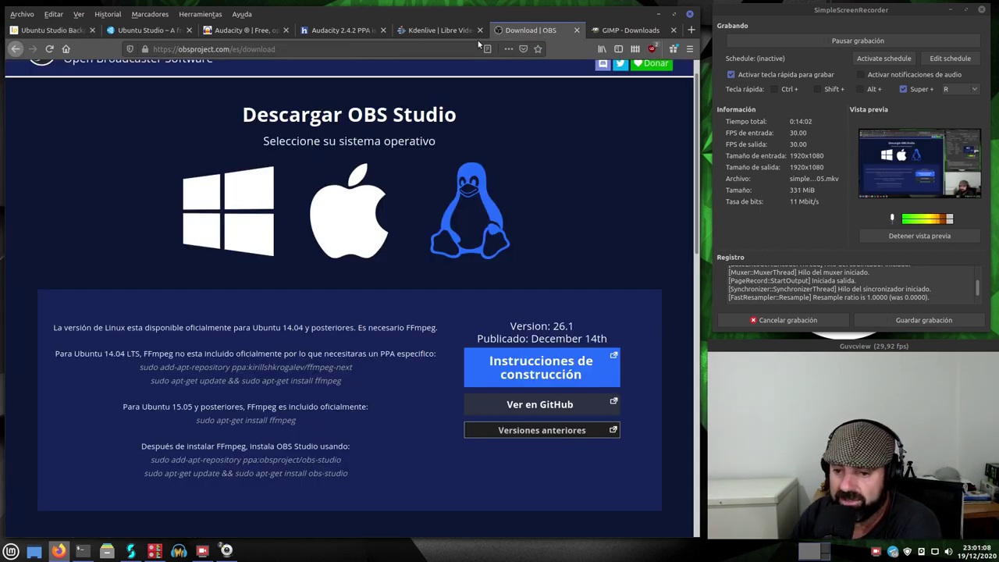
pyautogui.scroll(-3, 385, 362)
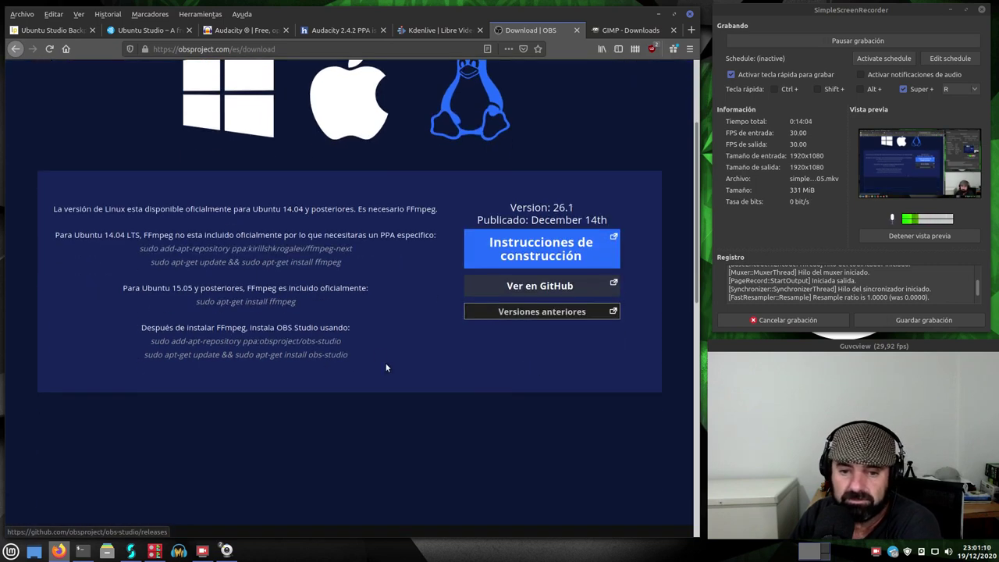
pyautogui.moveTo(355, 345); pyautogui.dragTo(140, 346)
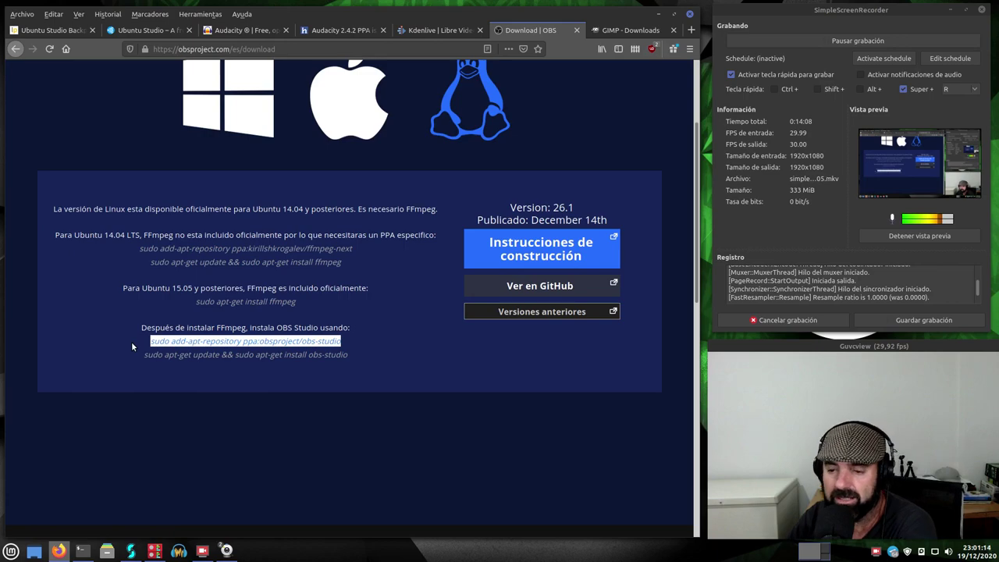
pyautogui.moveTo(358, 361)
pyautogui.mouseDown()
pyautogui.moveTo(220, 355)
pyautogui.moveTo(138, 335)
pyautogui.mouseUp()
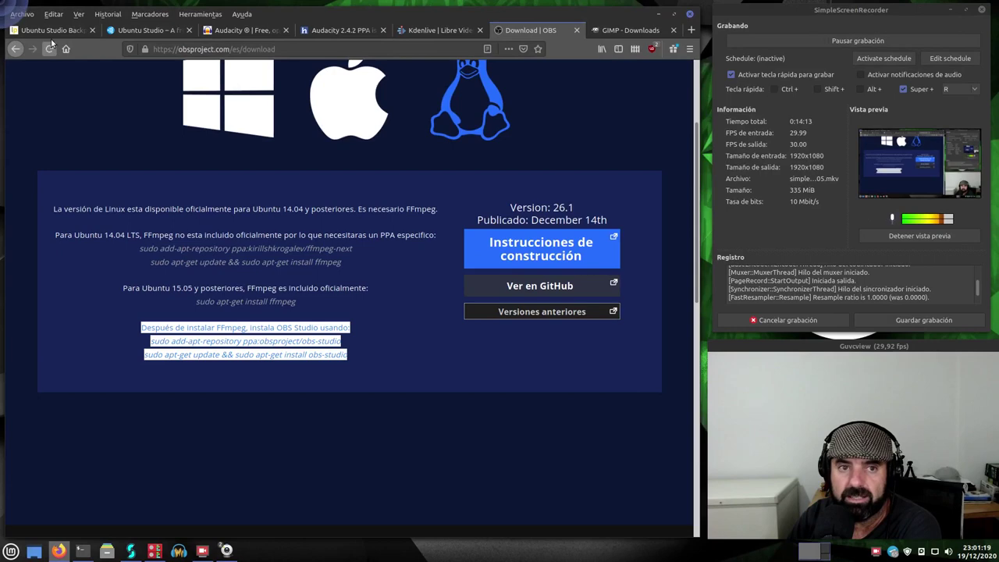
# Highlight the studio-controls package and version, then briefly show and hide the Studio Controls window
pyautogui.click(52, 31)
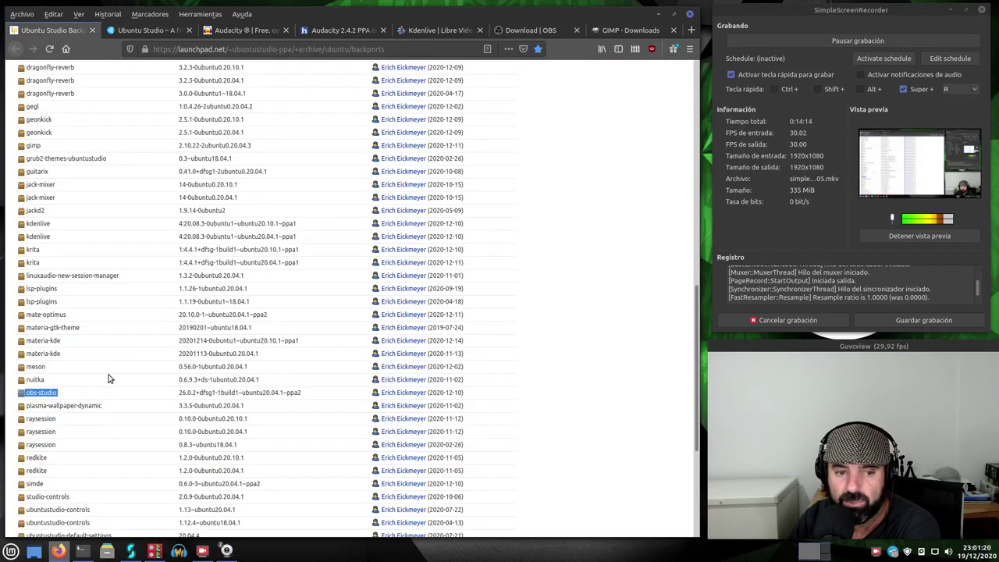
pyautogui.scroll(-2, 82, 443)
pyautogui.scroll(-2, 82, 420)
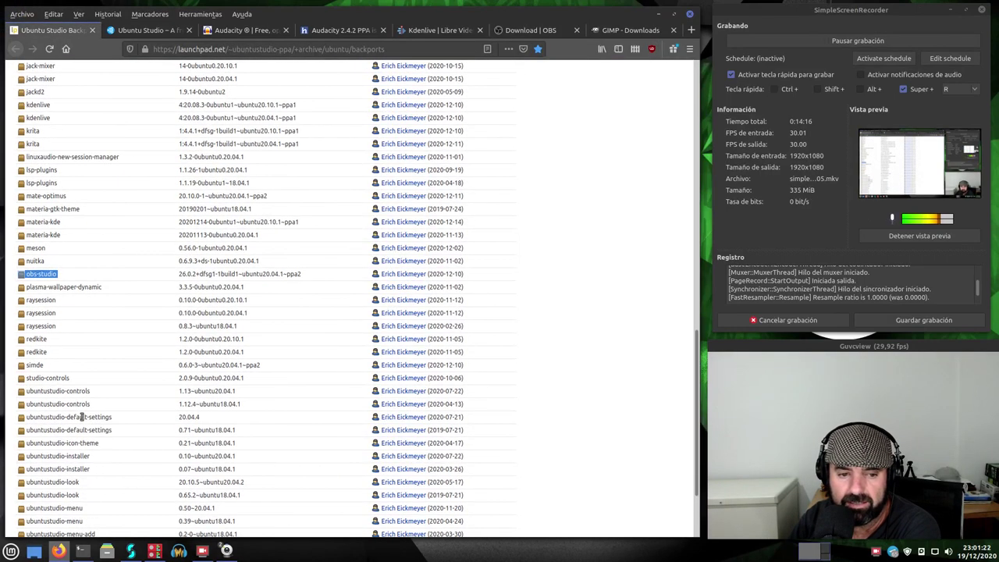
pyautogui.moveTo(247, 383); pyautogui.dragTo(20, 380)
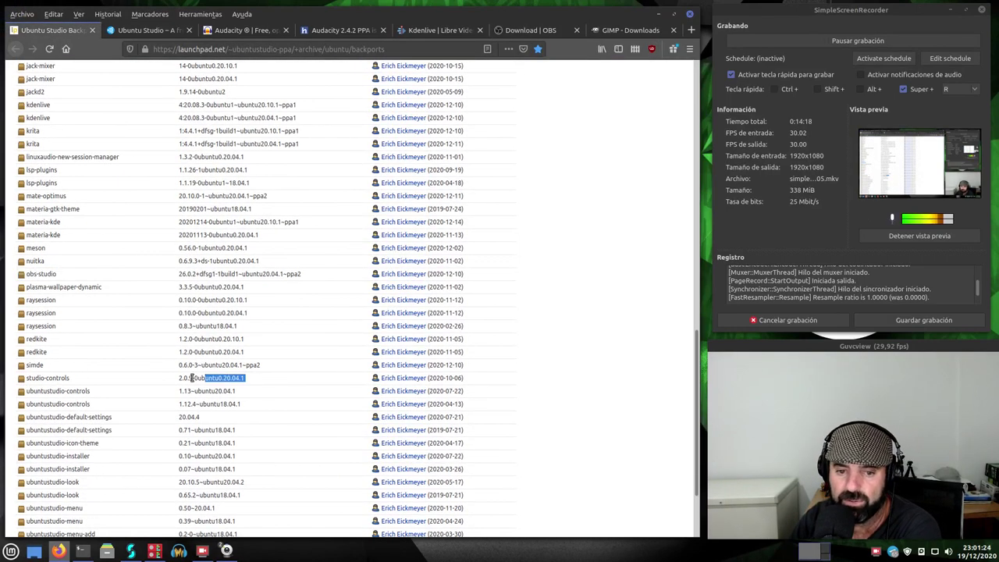
pyautogui.click(130, 550)
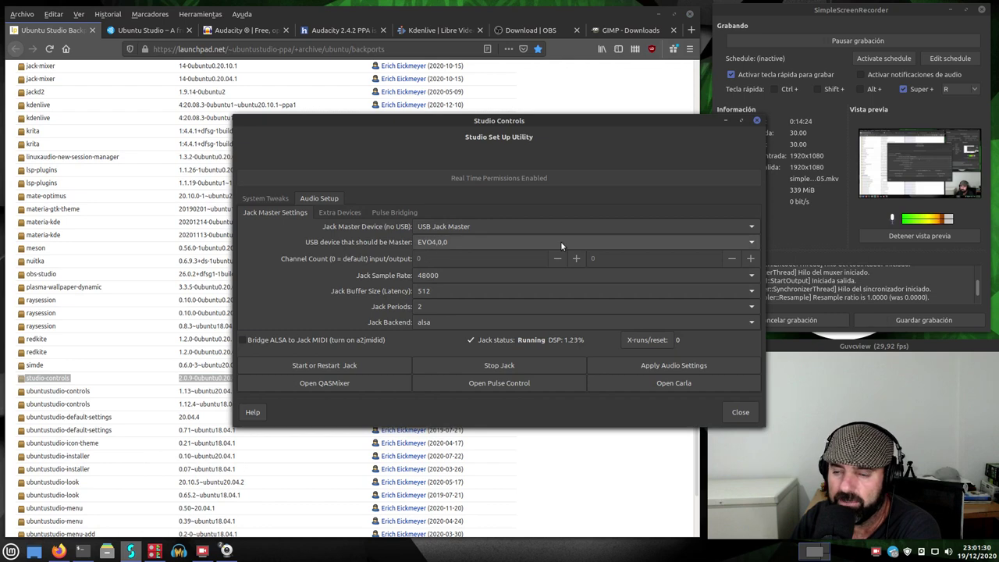
pyautogui.click(728, 123)
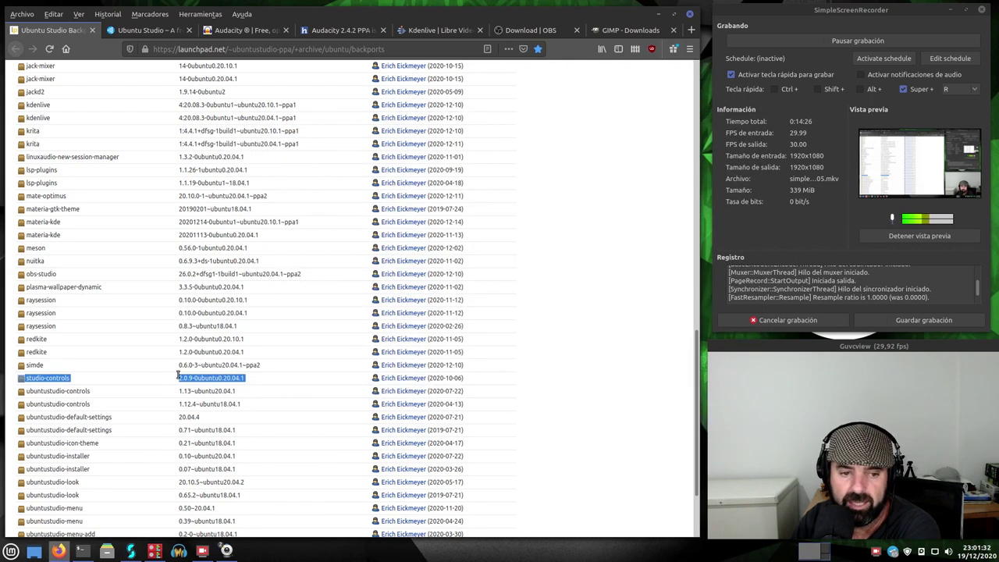
# Scroll the Ubuntu Studio Backports package list back up to audacity 2.4.2 at the top
pyautogui.scroll(-3, 115, 416)
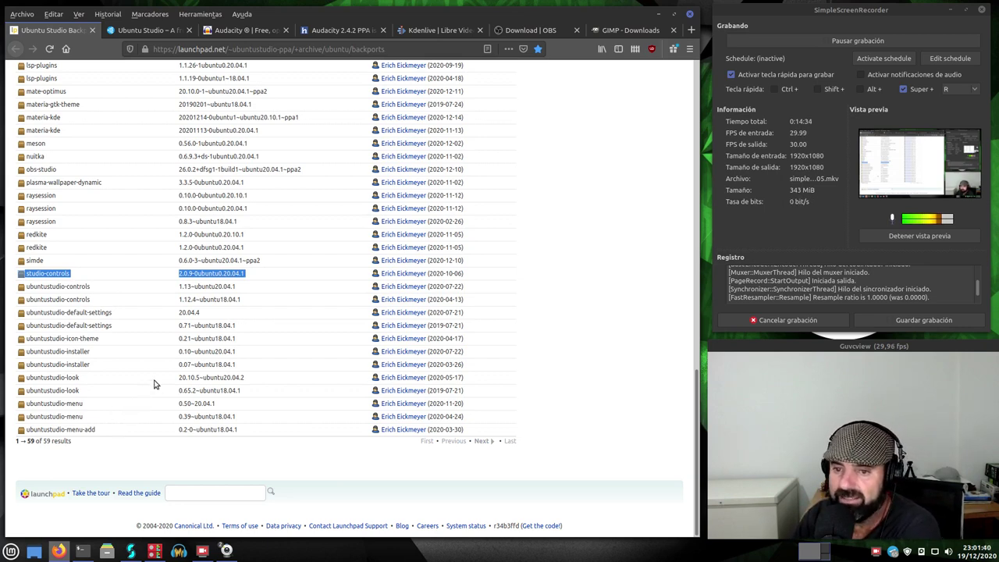
pyautogui.scroll(1, 43, 242)
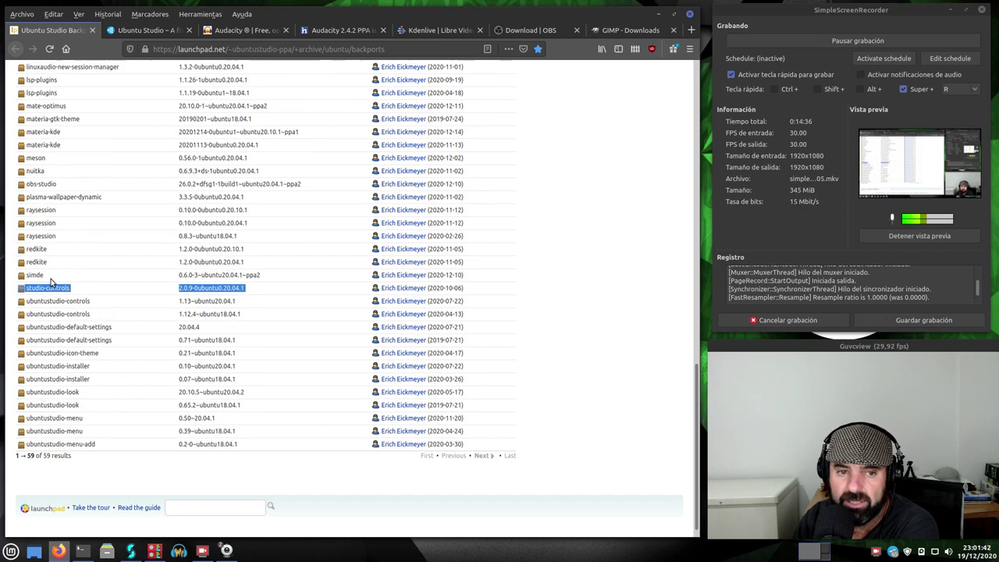
pyautogui.scroll(1, 55, 273)
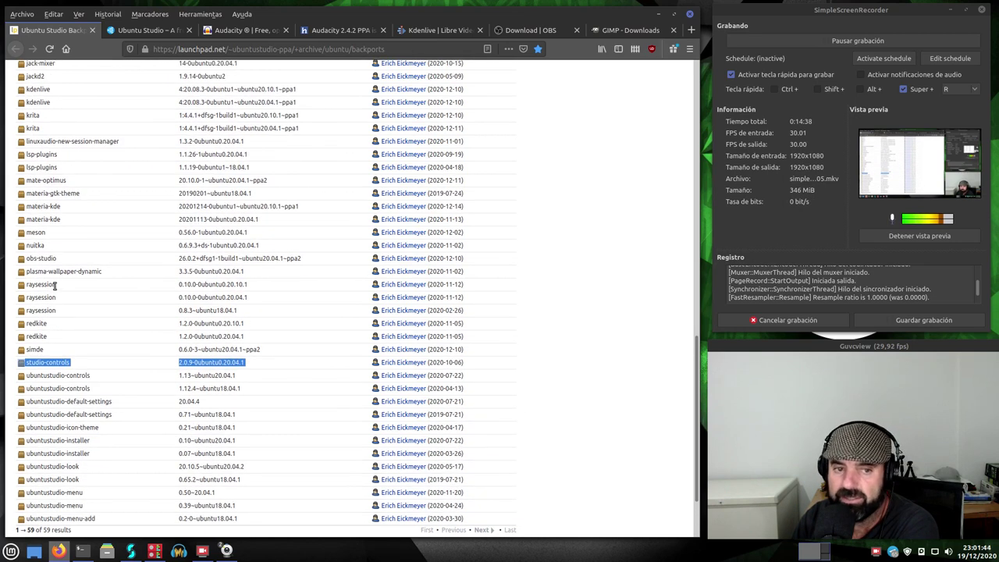
pyautogui.scroll(1, 54, 279)
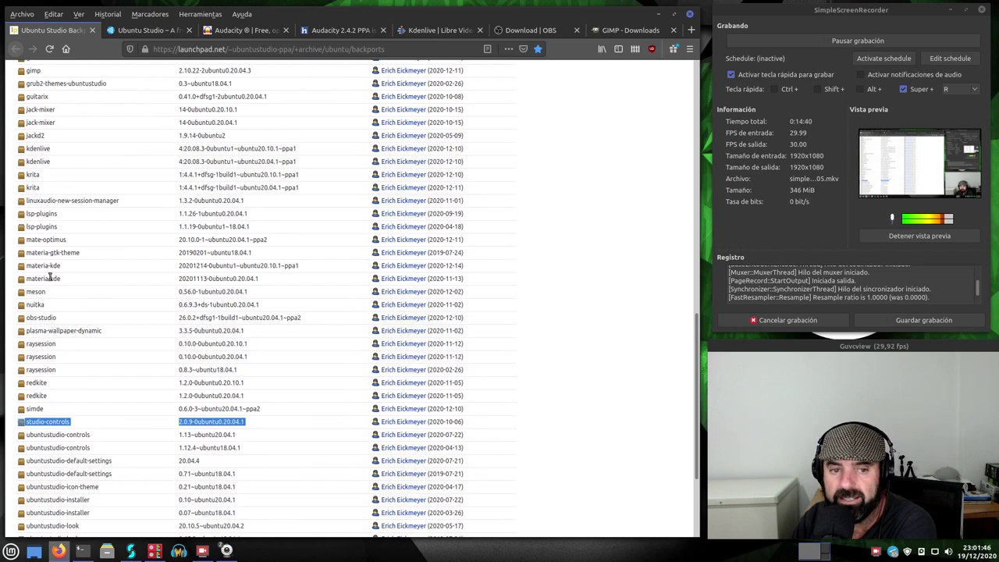
pyautogui.scroll(1, 56, 287)
pyautogui.scroll(1, 55, 286)
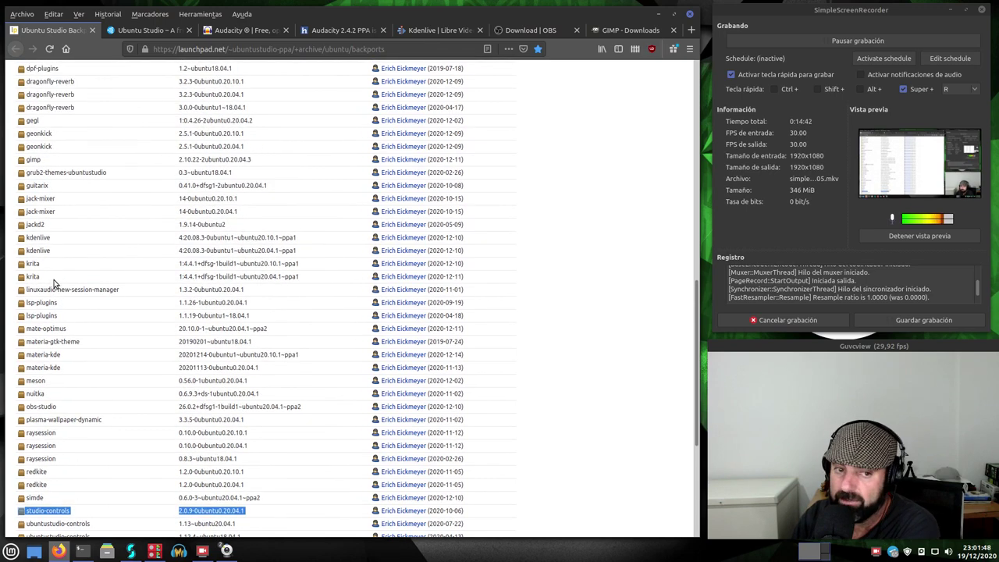
pyautogui.scroll(1, 41, 254)
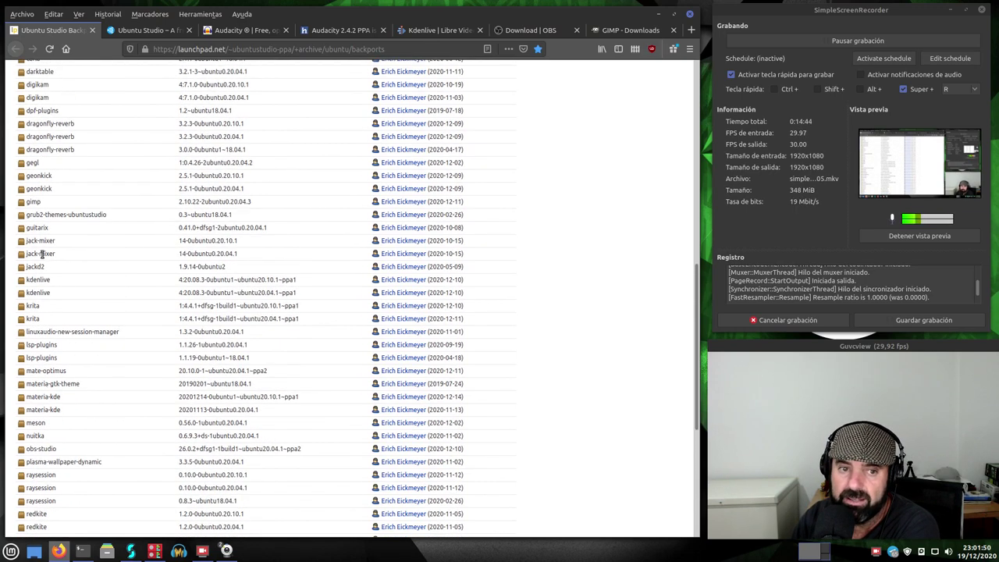
pyautogui.scroll(1, 42, 256)
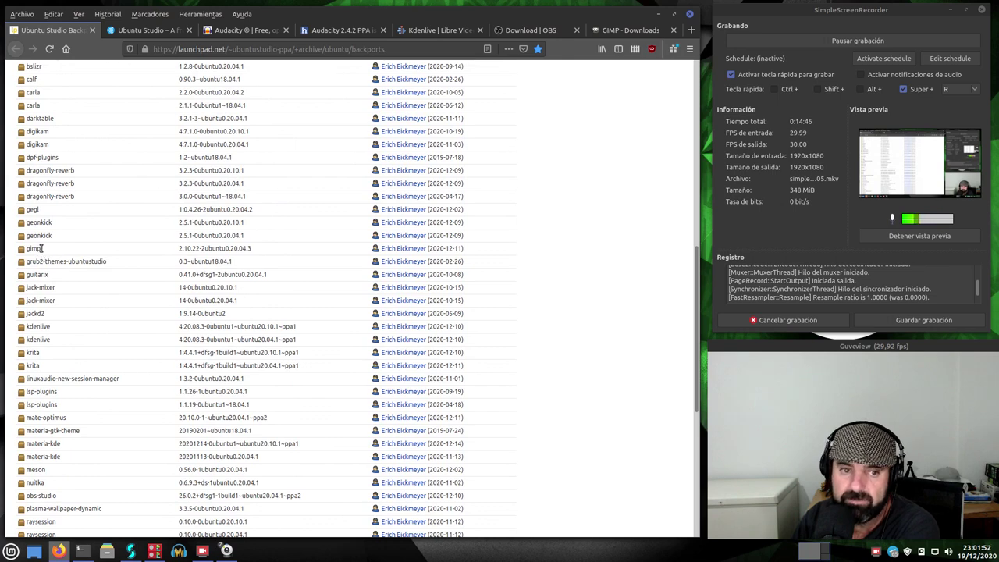
pyautogui.scroll(2, 41, 248)
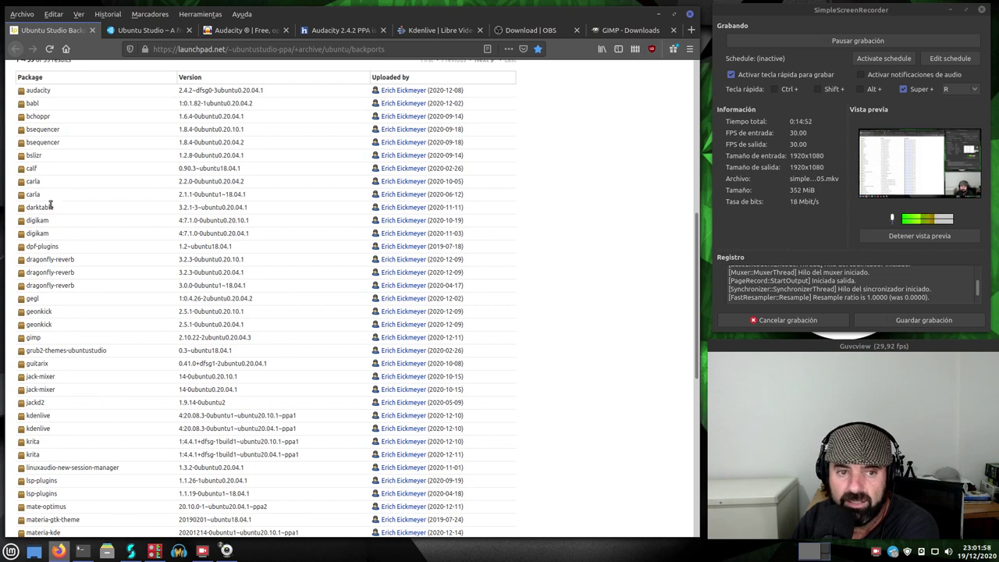
pyautogui.scroll(2, 49, 205)
pyautogui.scroll(2, 51, 210)
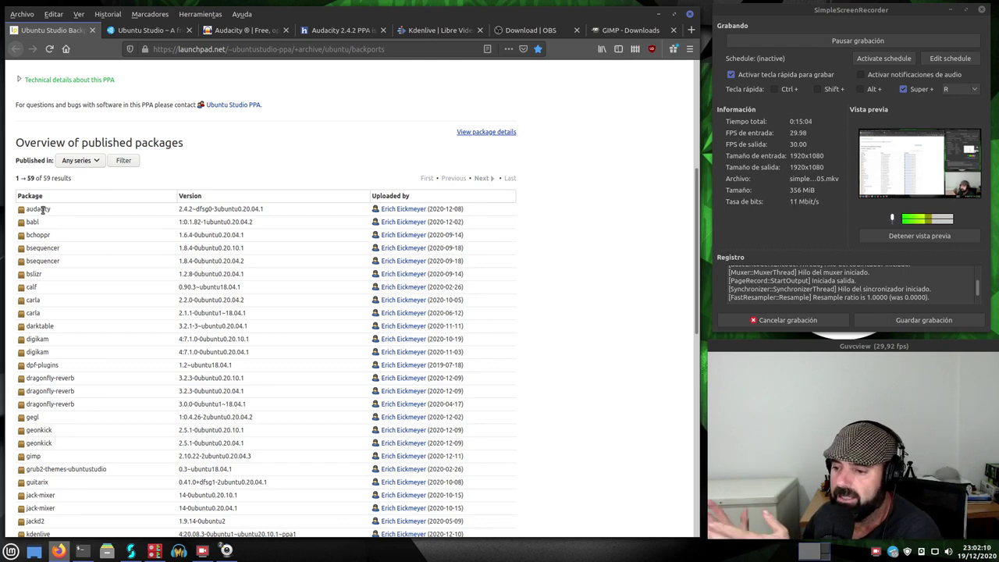
# Select the PPA page's web address, dismiss the suggestions, and scroll down the page
pyautogui.scroll(5, 84, 61)
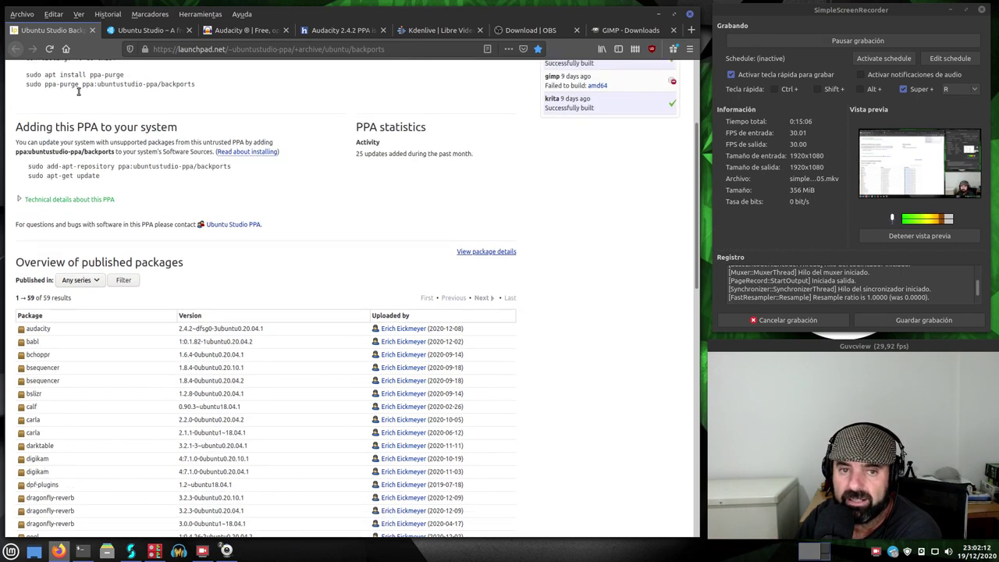
pyautogui.click(408, 48)
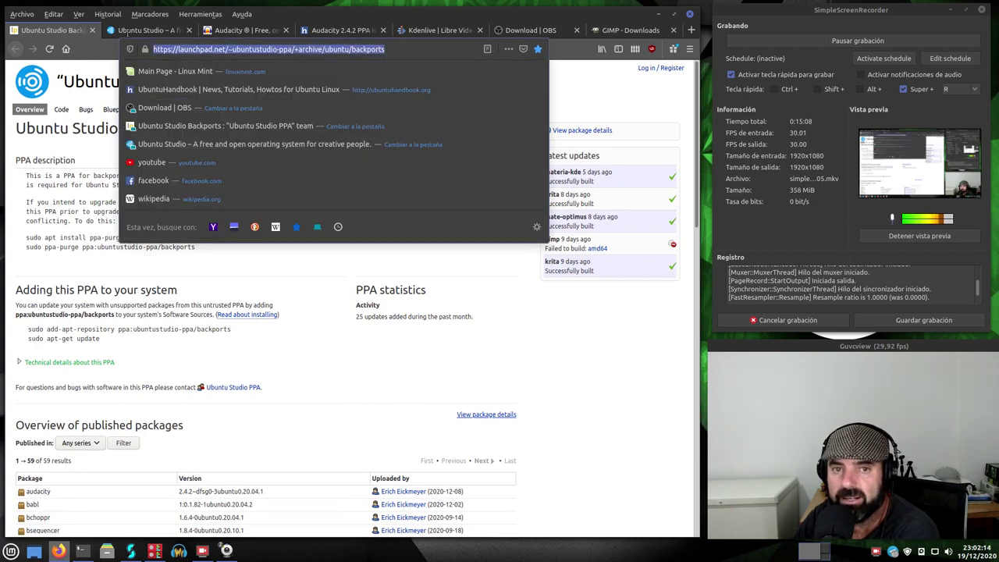
pyautogui.click(624, 385)
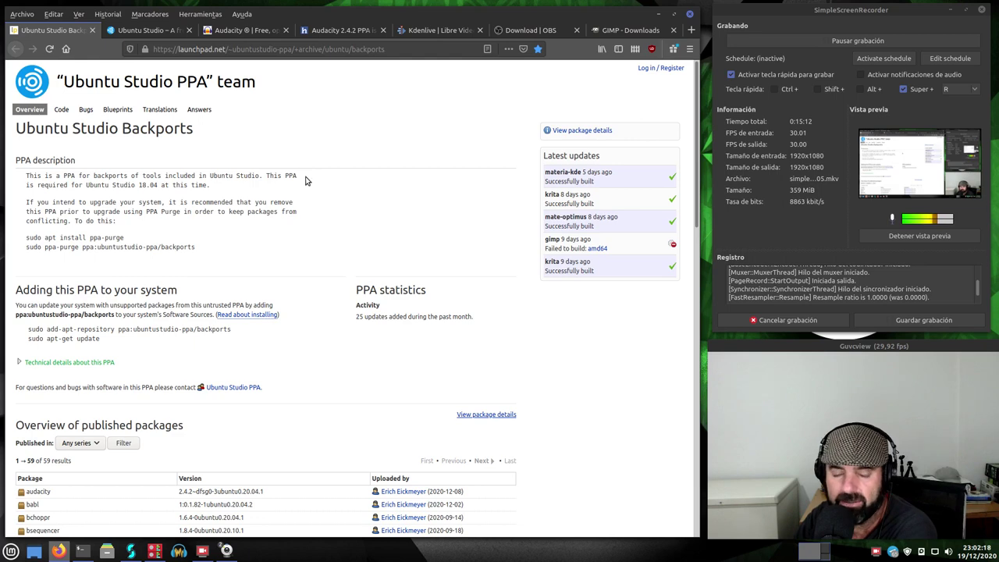
pyautogui.scroll(-2, 229, 234)
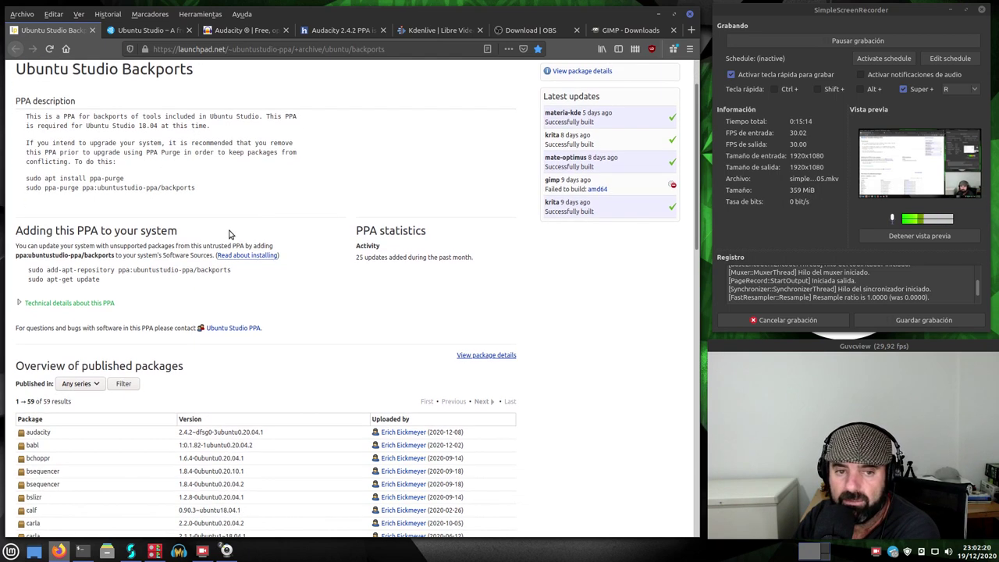
pyautogui.scroll(-4, 125, 256)
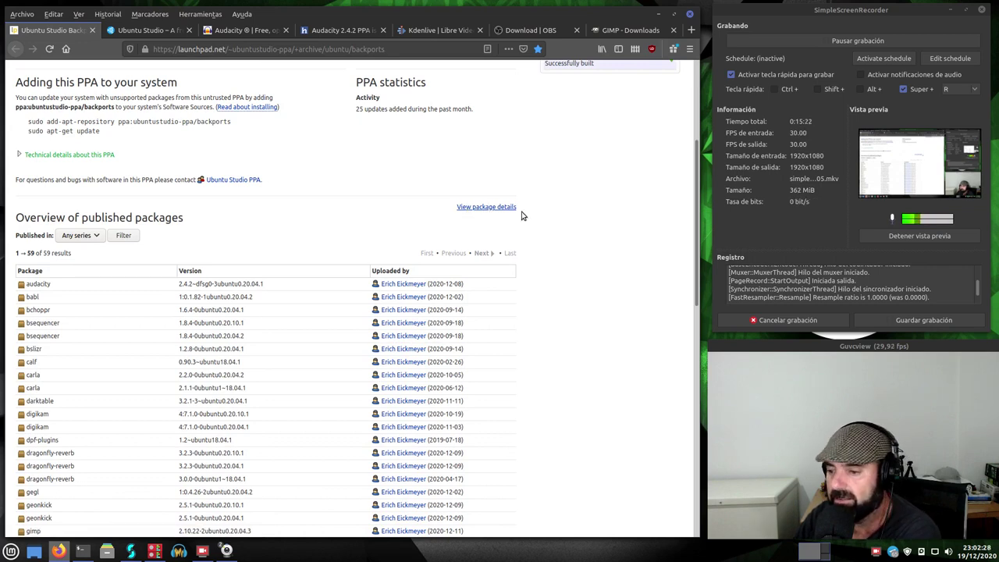
# Open 'View package details' and scroll through the PPA's 59 published sources
pyautogui.click(480, 207)
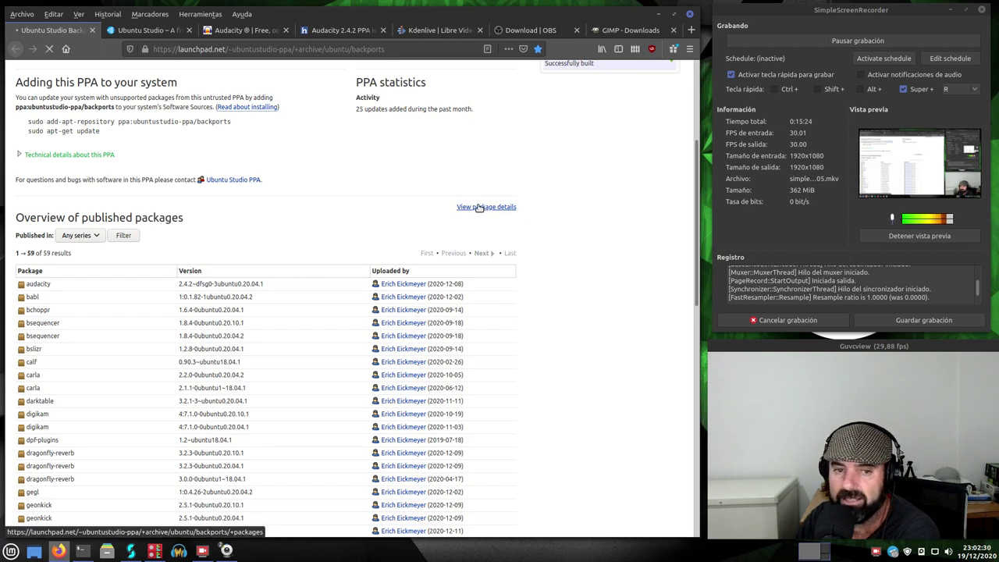
pyautogui.scroll(-3, 46, 328)
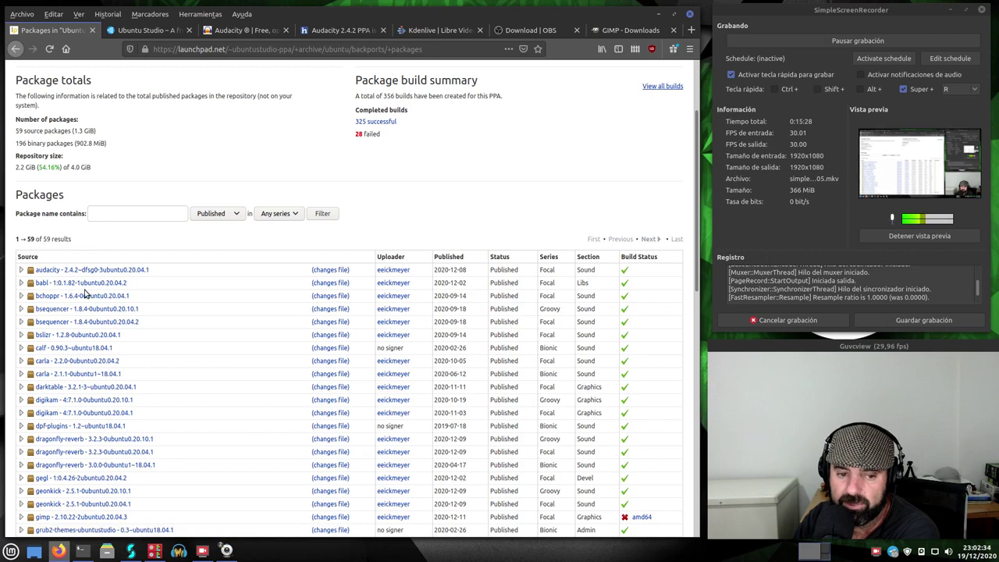
pyautogui.scroll(-3, 107, 283)
pyautogui.scroll(-5, 114, 283)
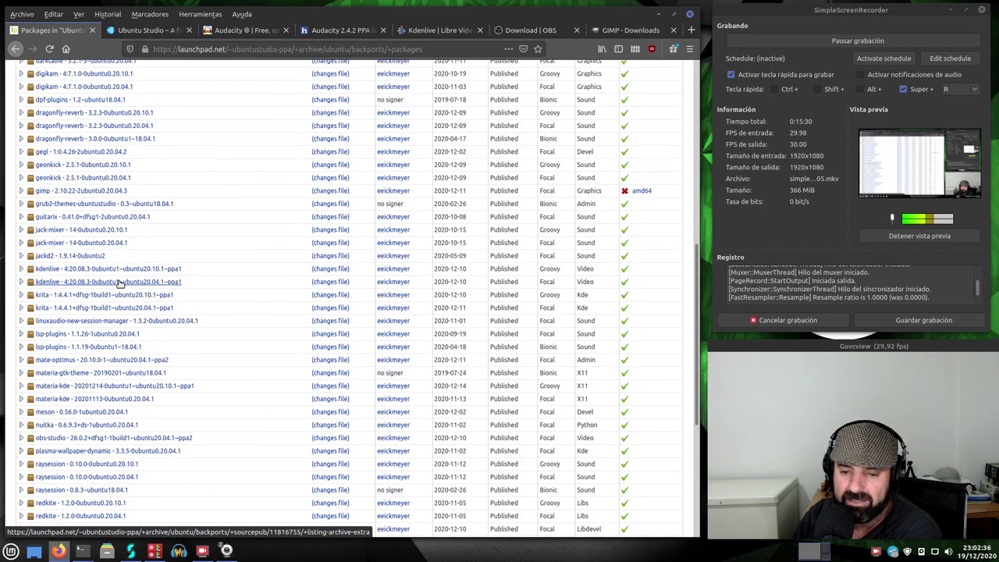
pyautogui.scroll(-2, 120, 283)
pyautogui.scroll(-3, 117, 284)
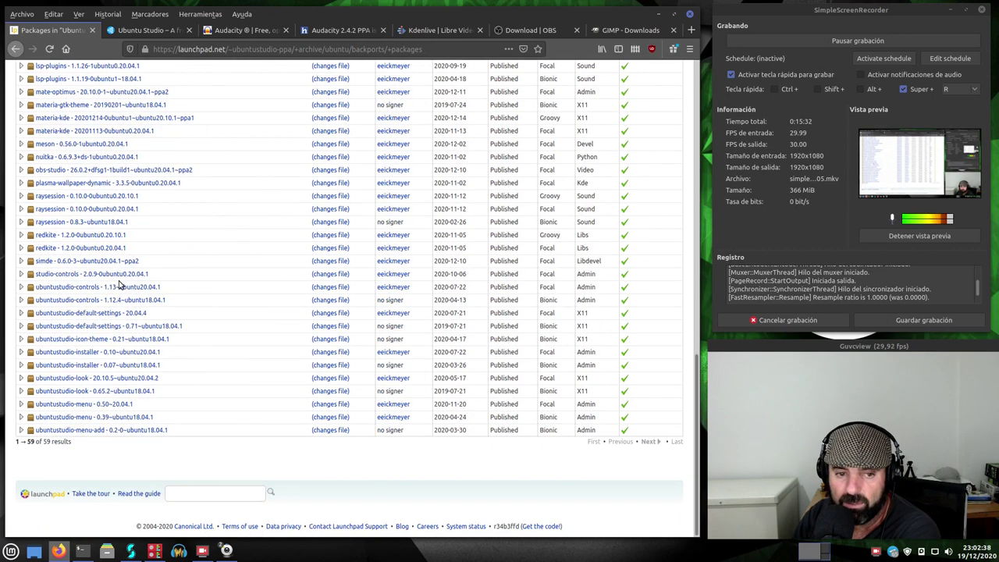
pyautogui.scroll(1, 128, 281)
pyautogui.scroll(-1, 133, 281)
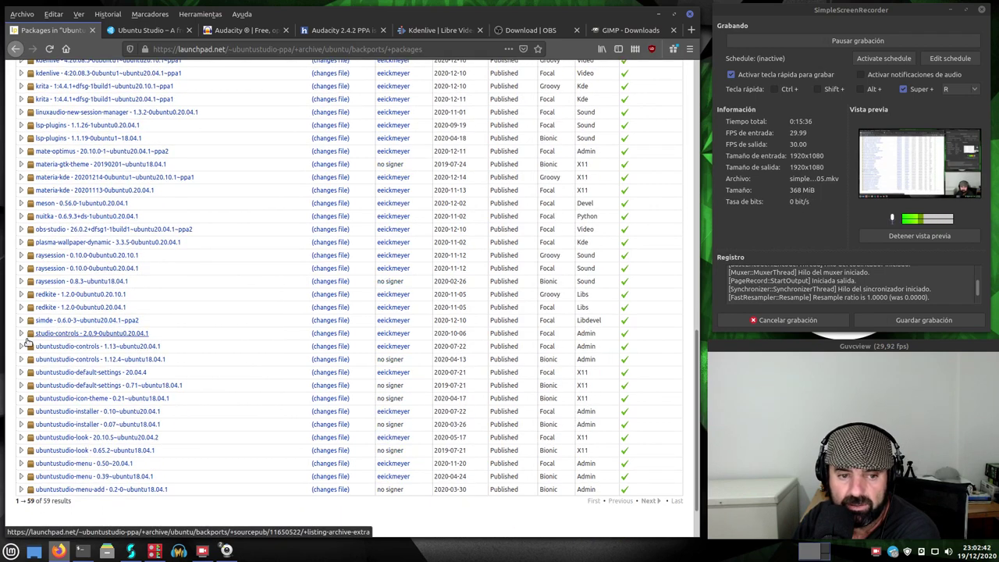
# Expand studio-controls 2.0.9 and save studio-controls_2.0.9-0ubuntu0.20.04.1_all.deb to disk
pyautogui.click(21, 333)
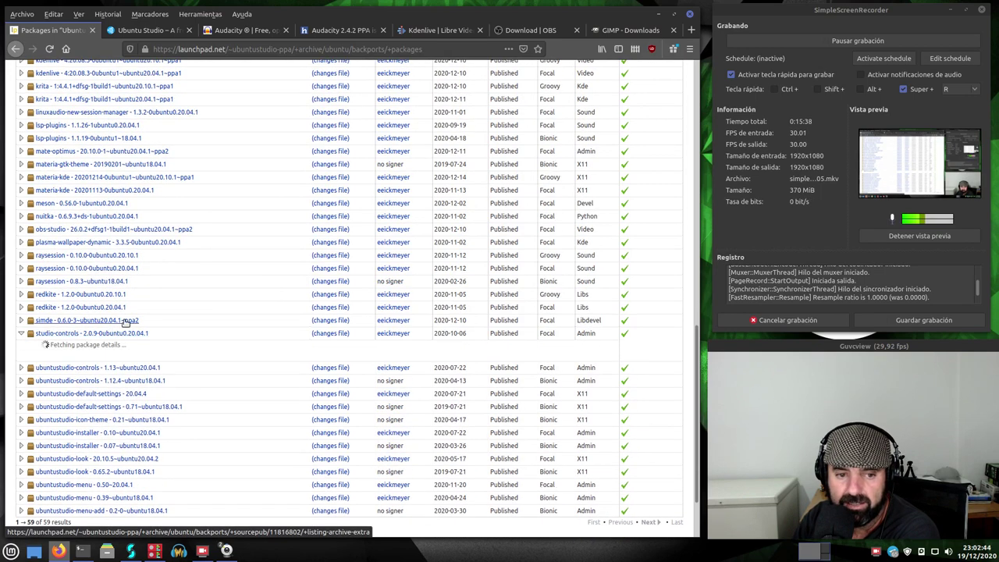
pyautogui.scroll(-7, 168, 297)
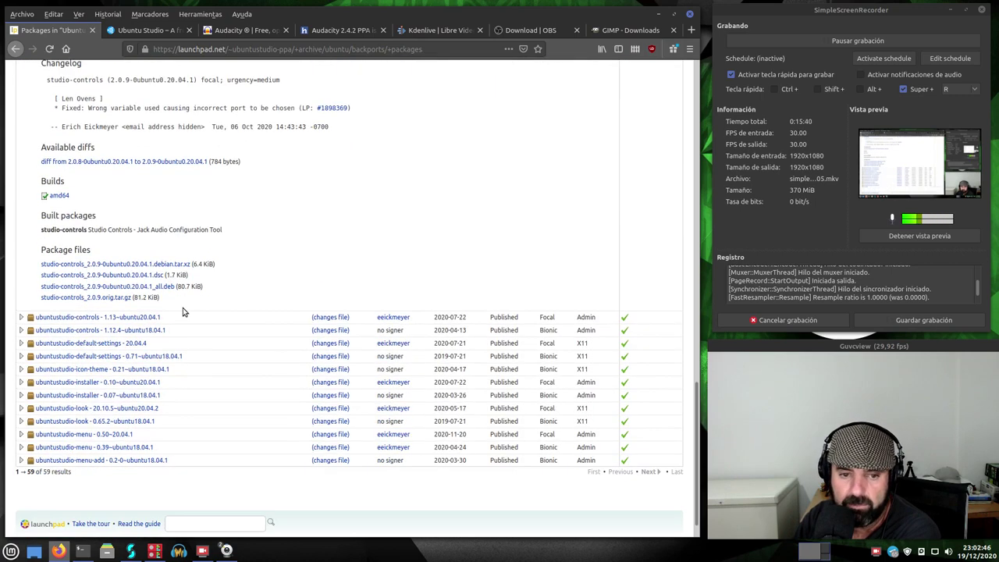
pyautogui.click(107, 288)
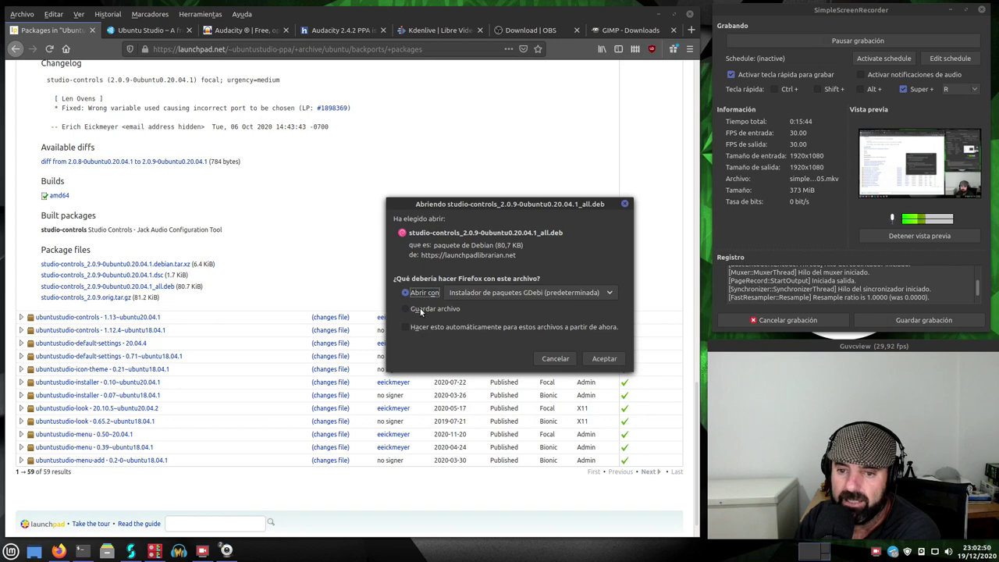
pyautogui.click(421, 310)
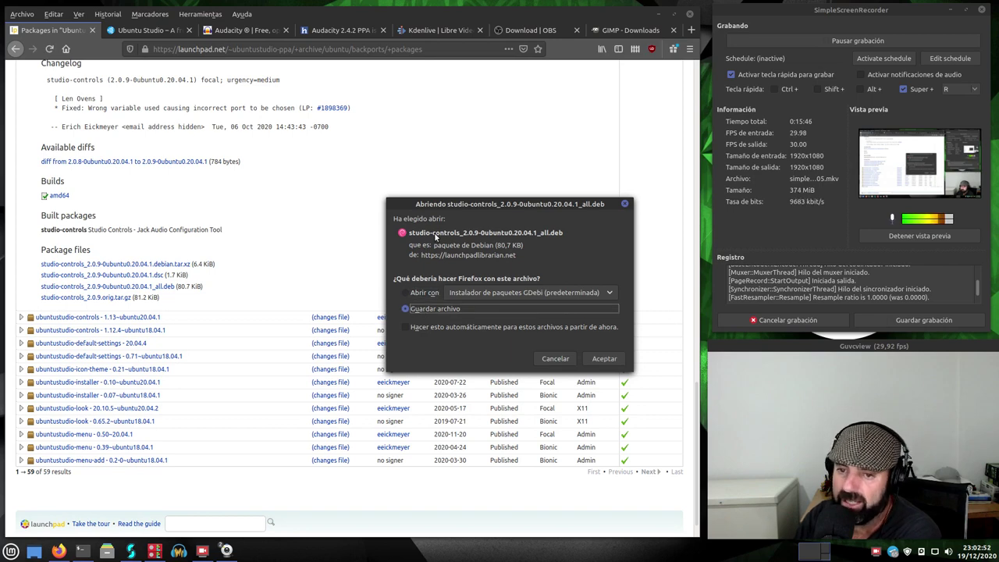
pyautogui.click(591, 363)
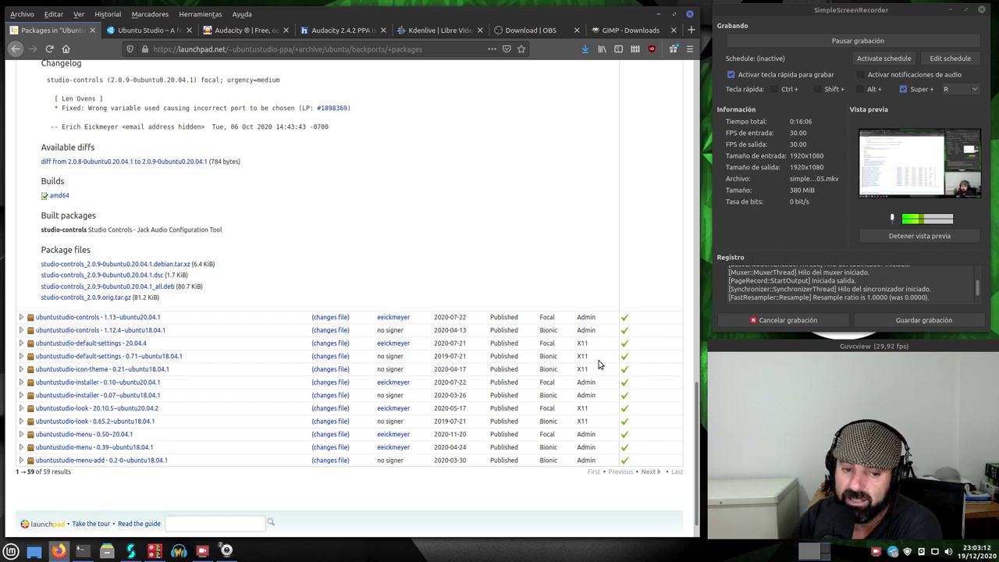
# Expand the audacity 2.4.2 entry to show its changelog, amd64 build and package files
pyautogui.scroll(5, 600, 365)
pyautogui.scroll(5, 600, 363)
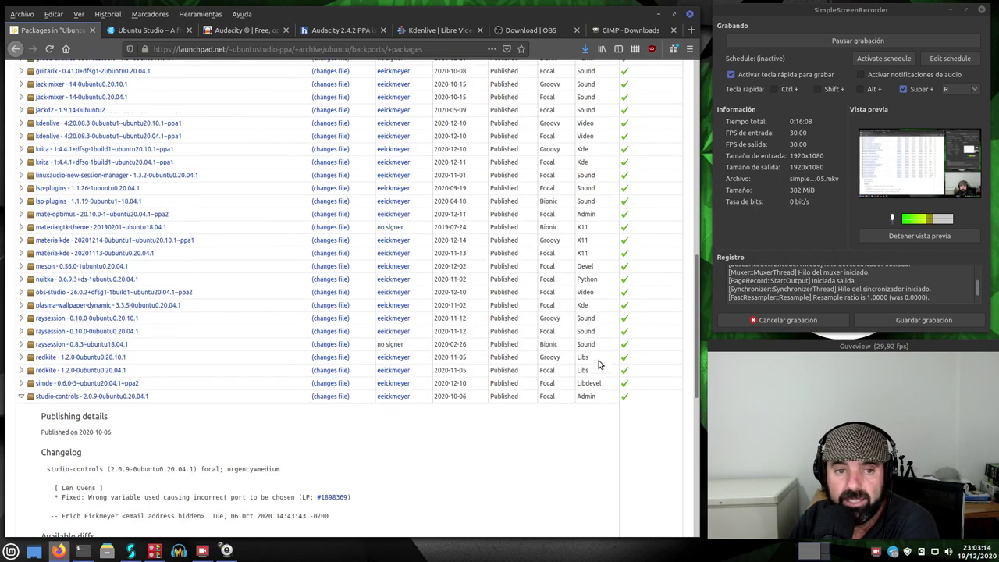
pyautogui.scroll(5, 600, 361)
pyautogui.scroll(5, 600, 360)
pyautogui.scroll(-3, 600, 360)
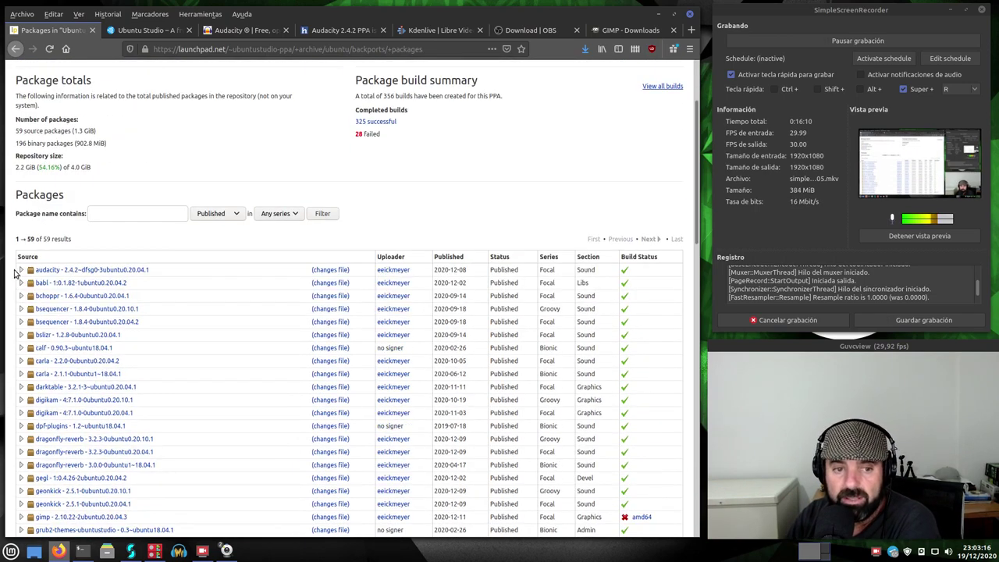
pyautogui.click(22, 270)
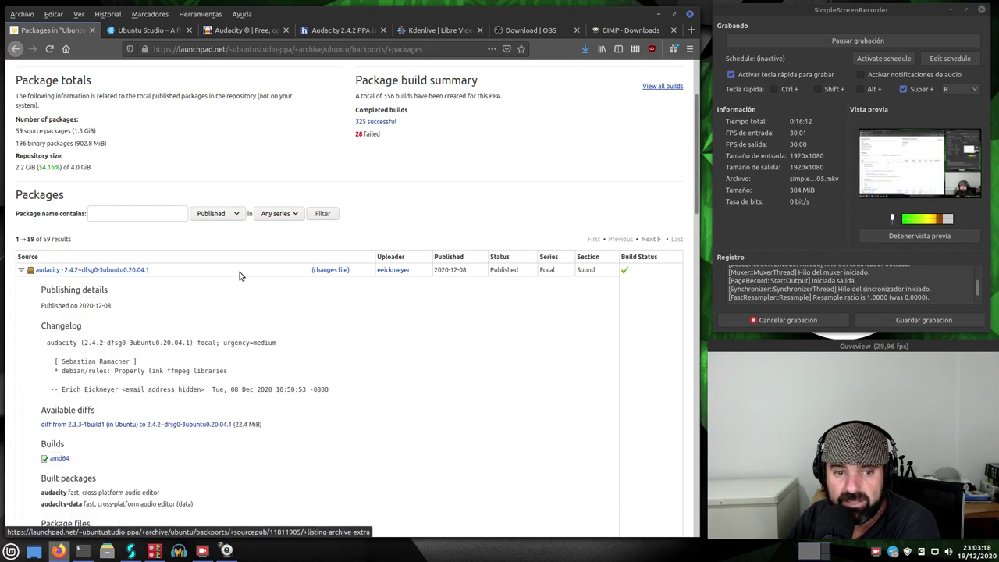
pyautogui.scroll(-4, 241, 274)
pyautogui.scroll(-2, 240, 273)
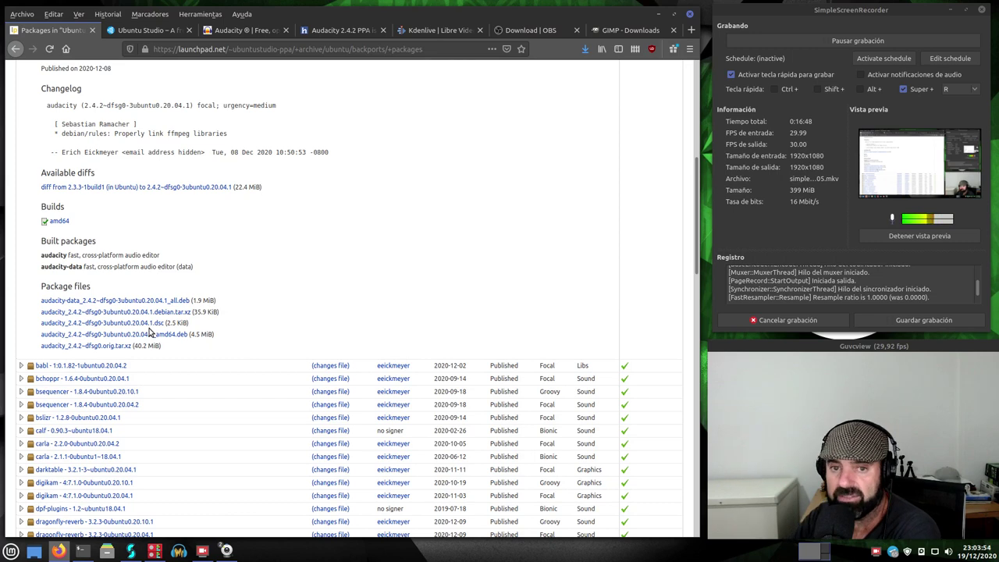
# Collapse the studio-controls package details further down the list
pyautogui.scroll(5, 194, 333)
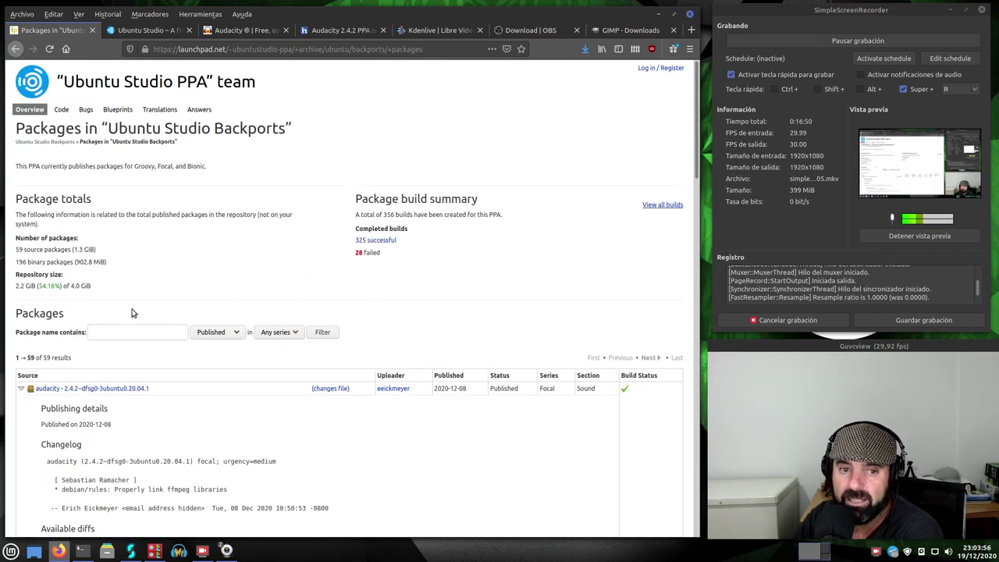
pyautogui.scroll(-2, 134, 312)
pyautogui.scroll(2, 133, 312)
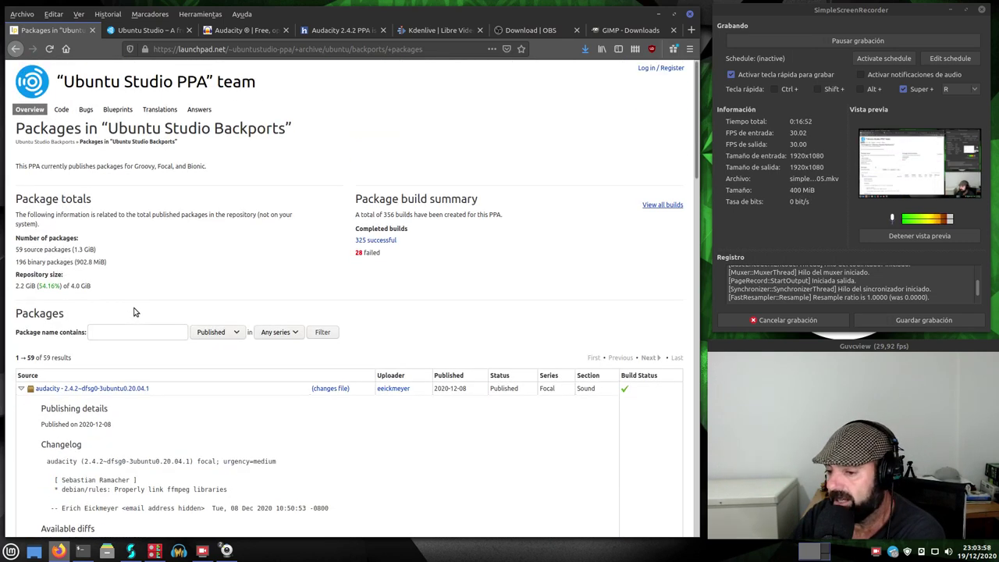
pyautogui.scroll(-7, 134, 313)
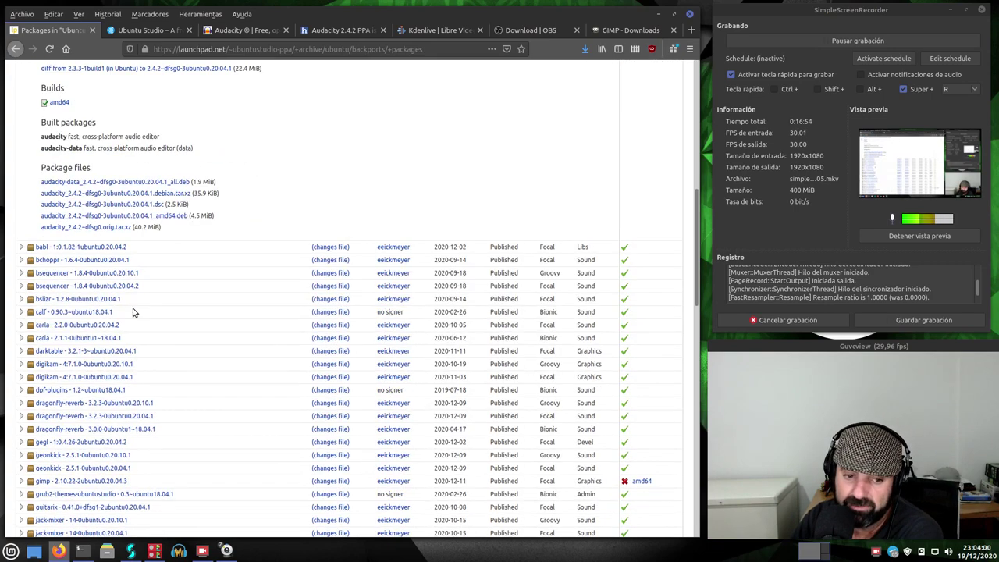
pyautogui.scroll(-2, 133, 312)
pyautogui.scroll(-2, 133, 312)
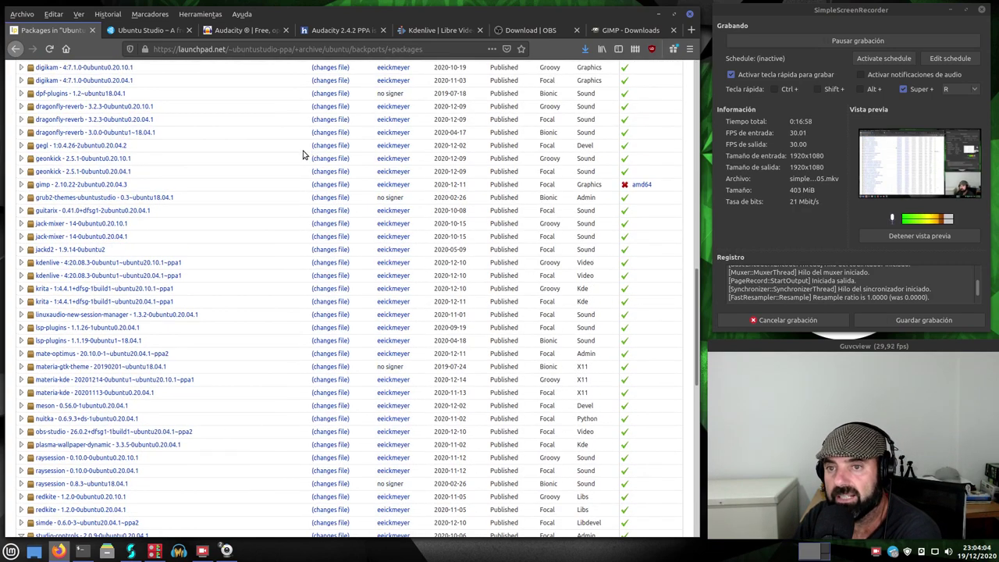
pyautogui.scroll(-2, 281, 210)
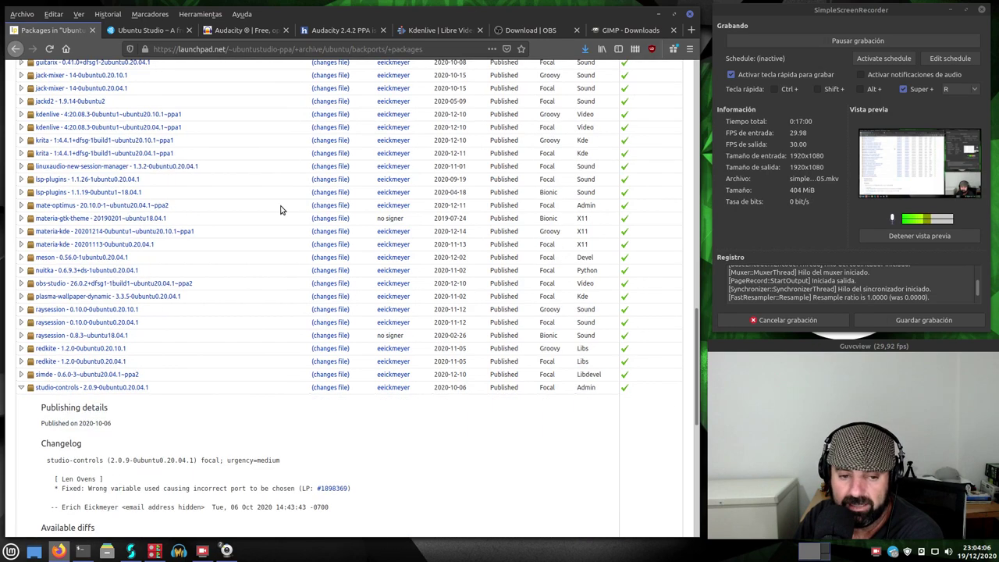
pyautogui.scroll(-2, 270, 246)
pyautogui.scroll(2, 45, 358)
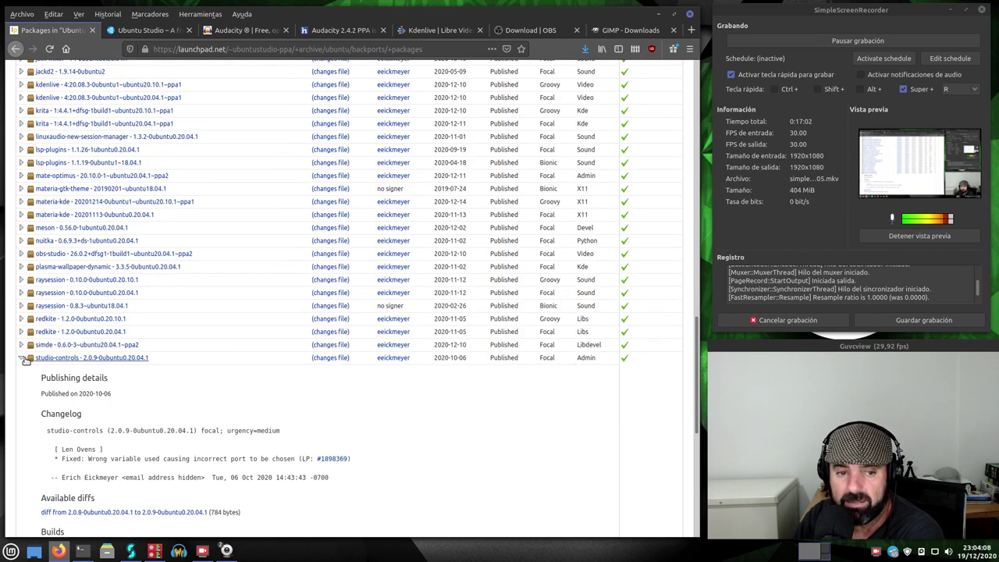
pyautogui.click(59, 360)
pyautogui.scroll(5, 78, 364)
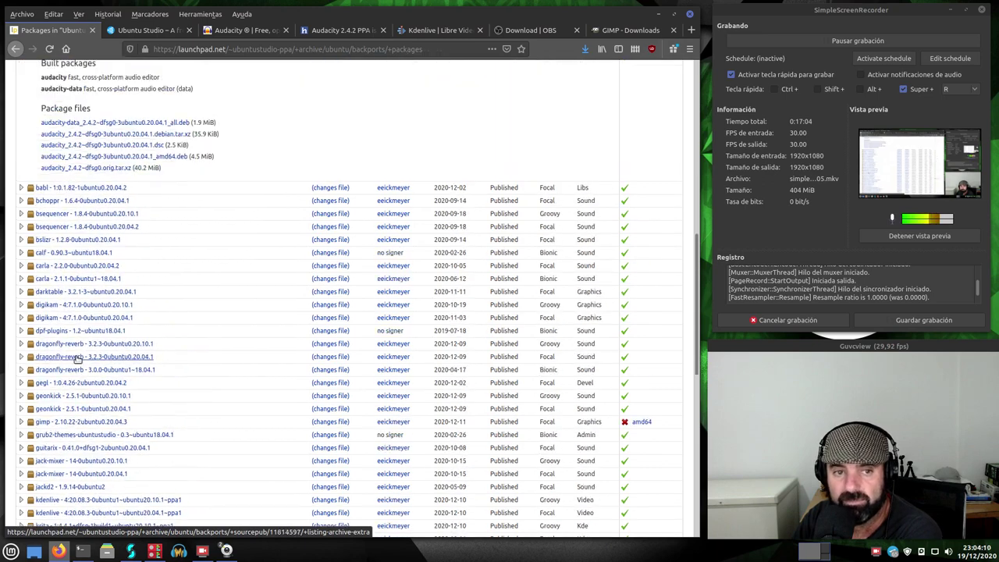
pyautogui.scroll(3, 62, 367)
pyautogui.scroll(3, 43, 372)
pyautogui.scroll(3, 28, 377)
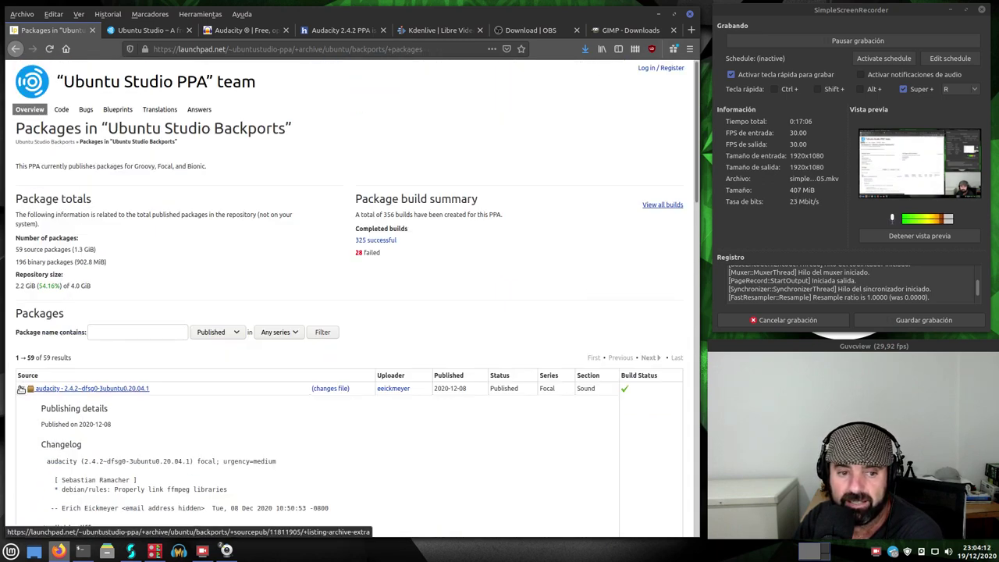
# Fold the audacity 2.4.2 entry back so all 59 source packages appear collapsed
pyautogui.click(21, 388)
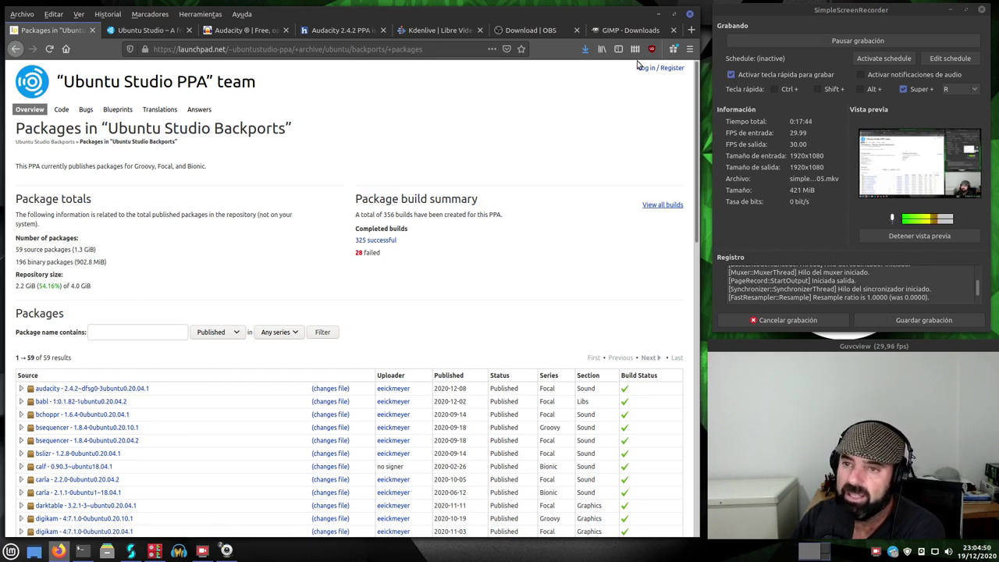
# Launch Audacity from the desktop and record a roughly three-second voice test on a mono 48000 Hz track
pyautogui.click(658, 15)
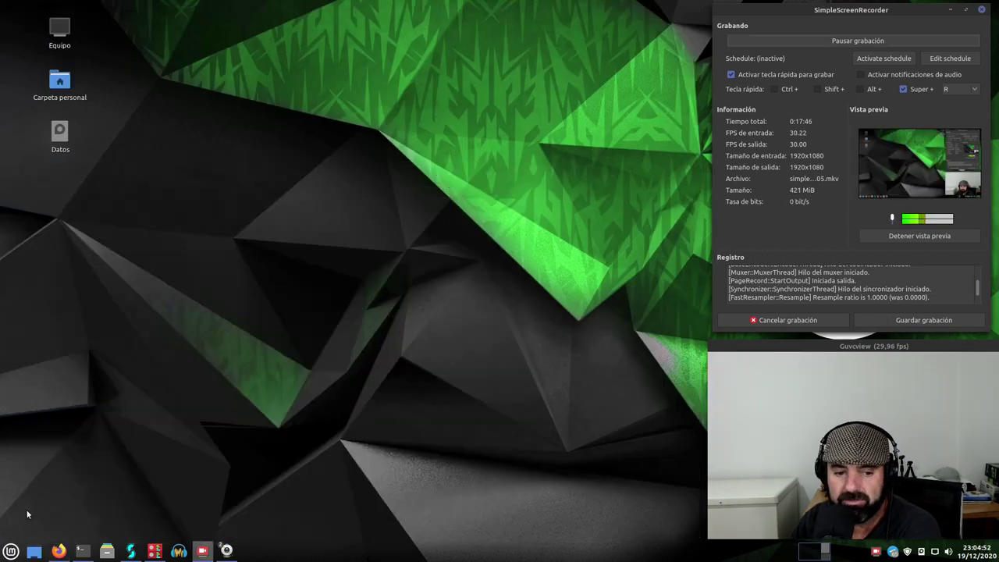
pyautogui.click(178, 552)
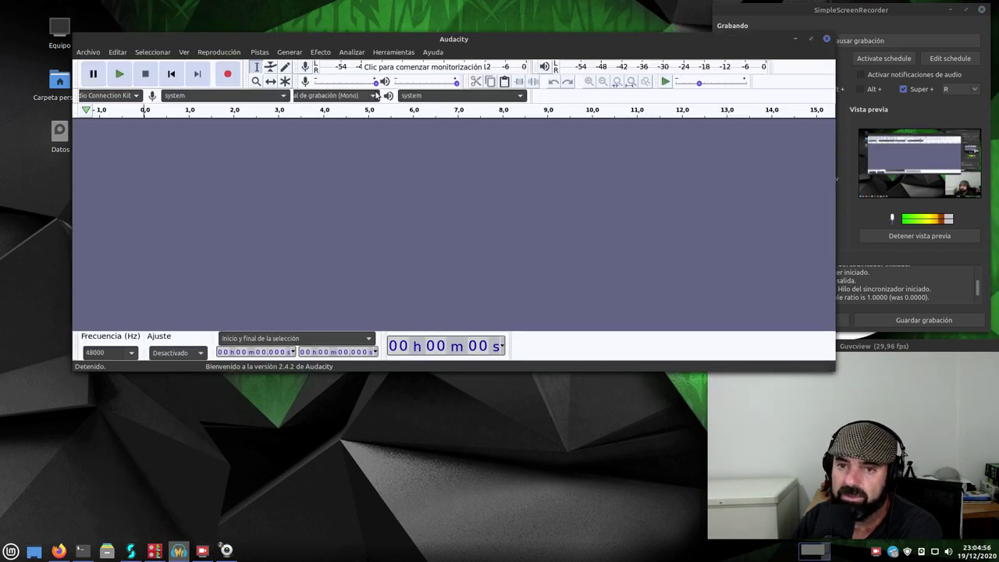
pyautogui.click(322, 52)
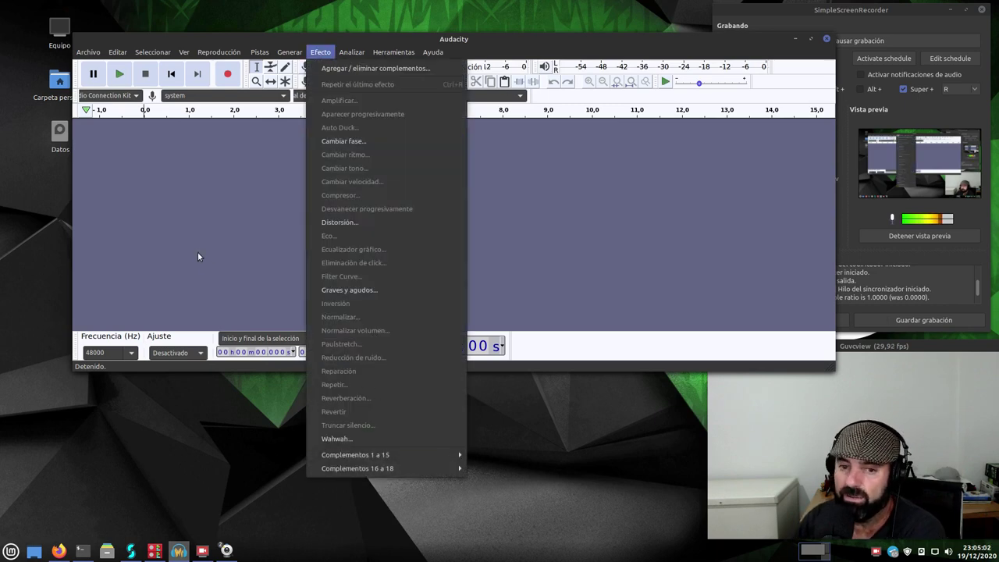
pyautogui.click(191, 231)
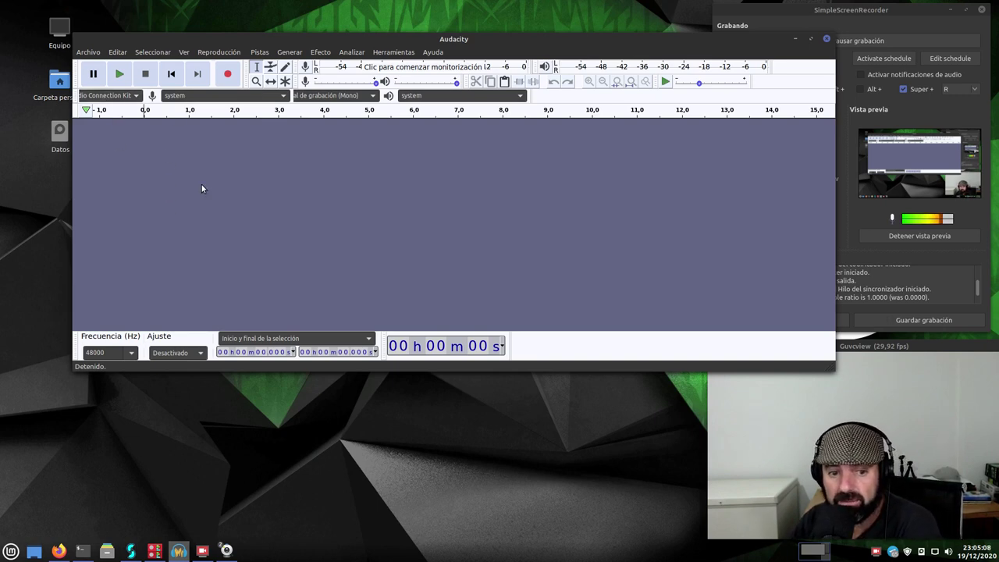
pyautogui.click(227, 75)
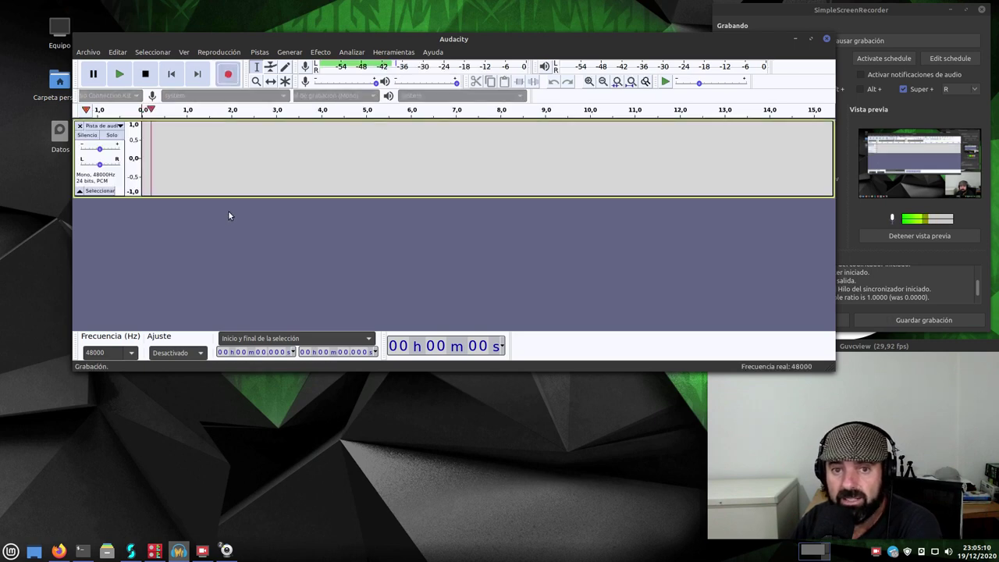
pyautogui.click(146, 73)
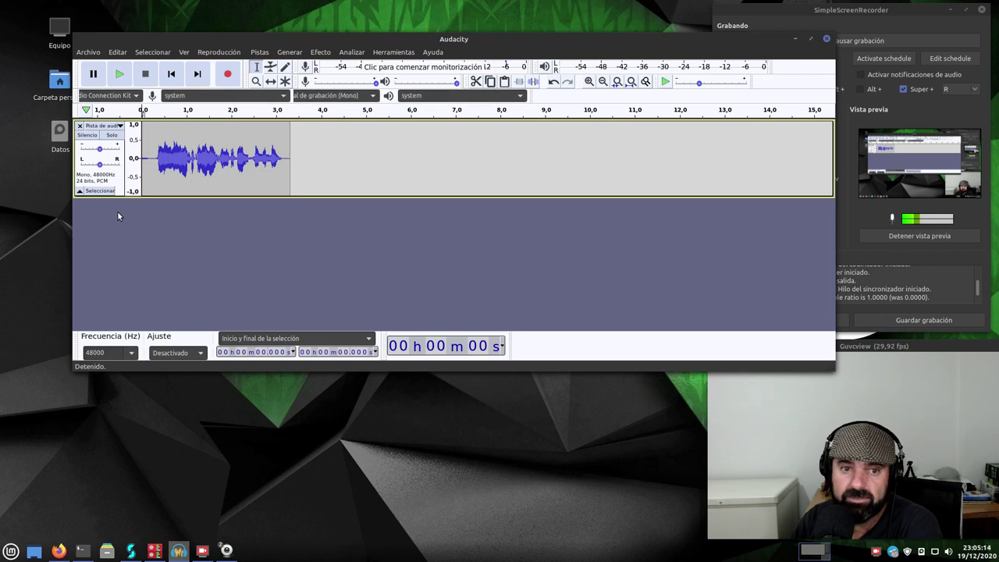
# Enlarge the track, select the clip, and cancel Normalizar volumen (-23.0 LUFS) without applying it
pyautogui.moveTo(271, 198); pyautogui.dragTo(270, 234)
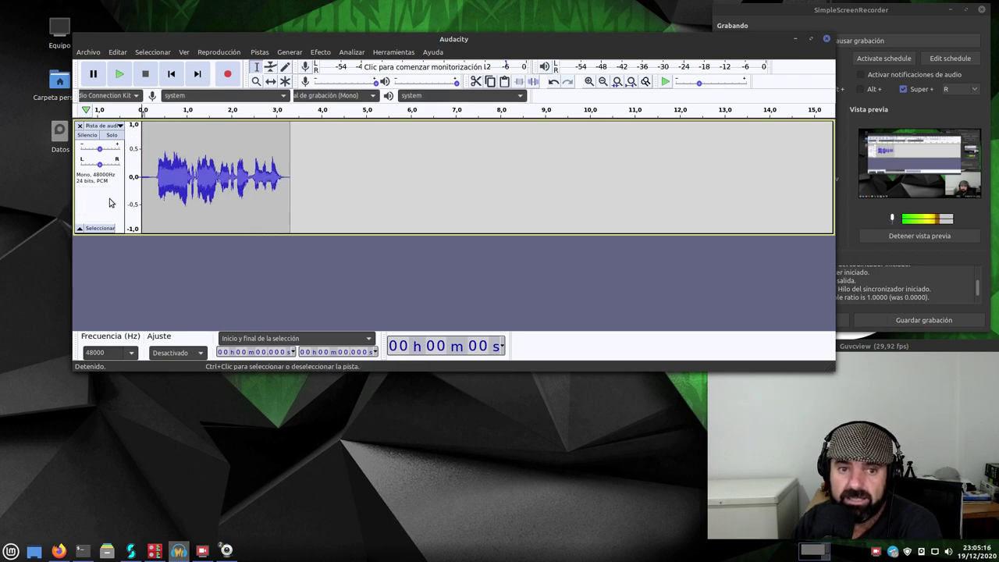
pyautogui.click(116, 201)
pyautogui.click(323, 52)
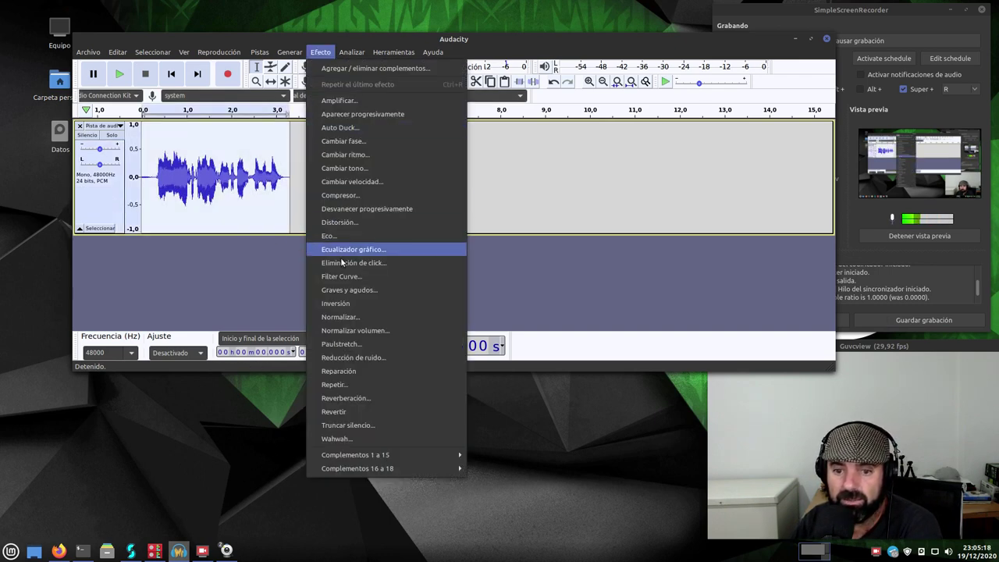
pyautogui.click(321, 324)
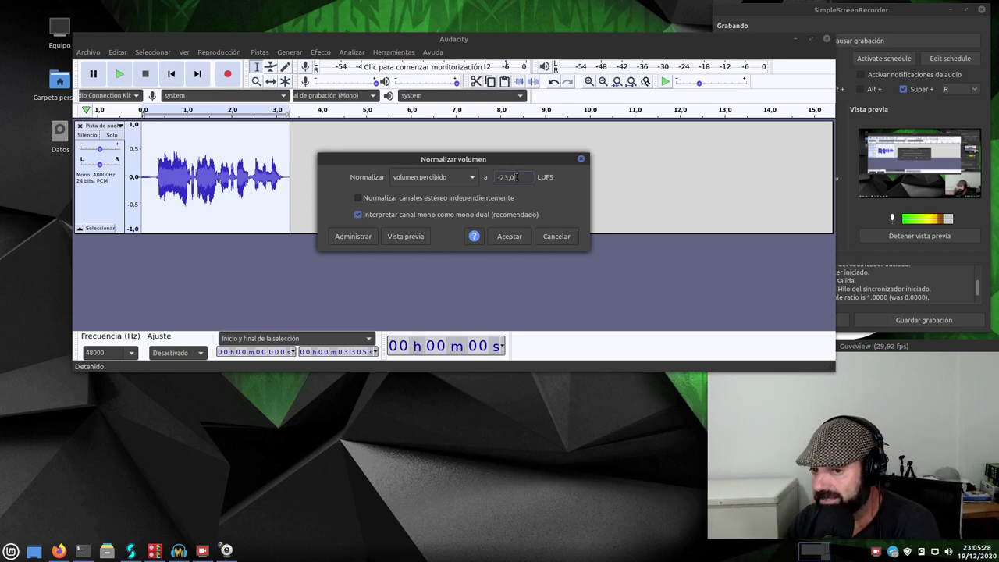
pyautogui.moveTo(492, 163); pyautogui.dragTo(417, 390)
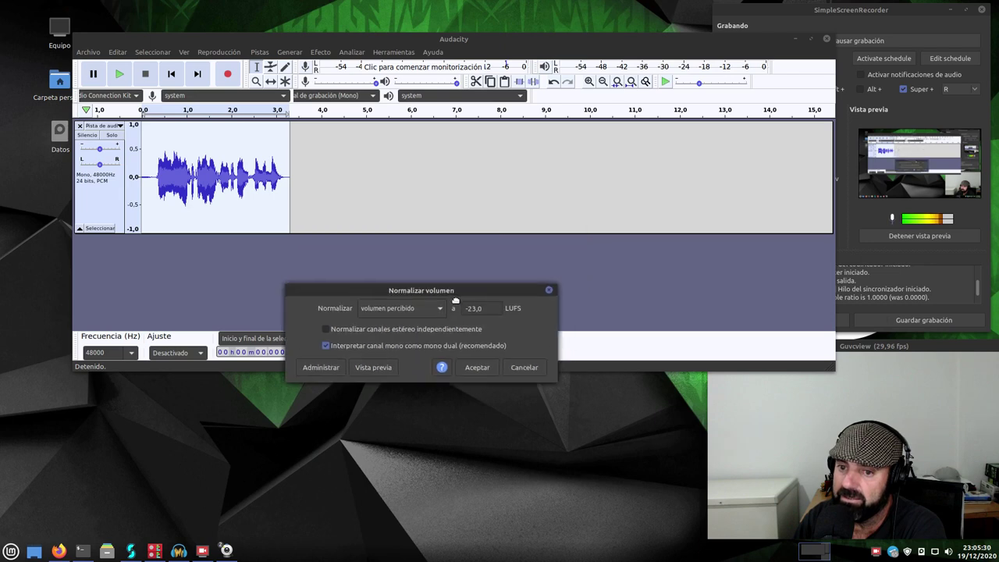
pyautogui.click(482, 464)
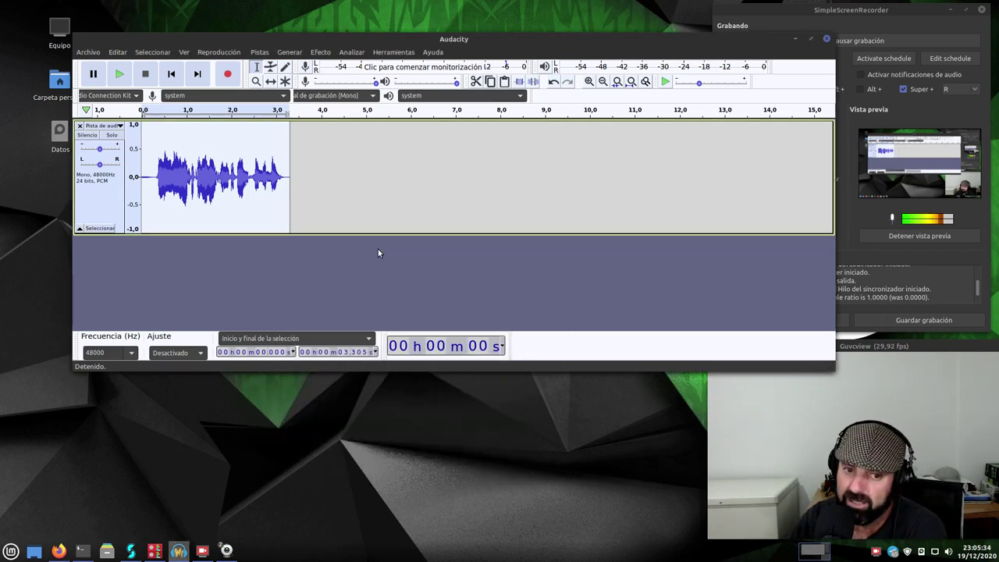
# Measure the recording's RMS with Analizar > Measure RMS (-19.8063 dB), then close Audacity
pyautogui.click(351, 52)
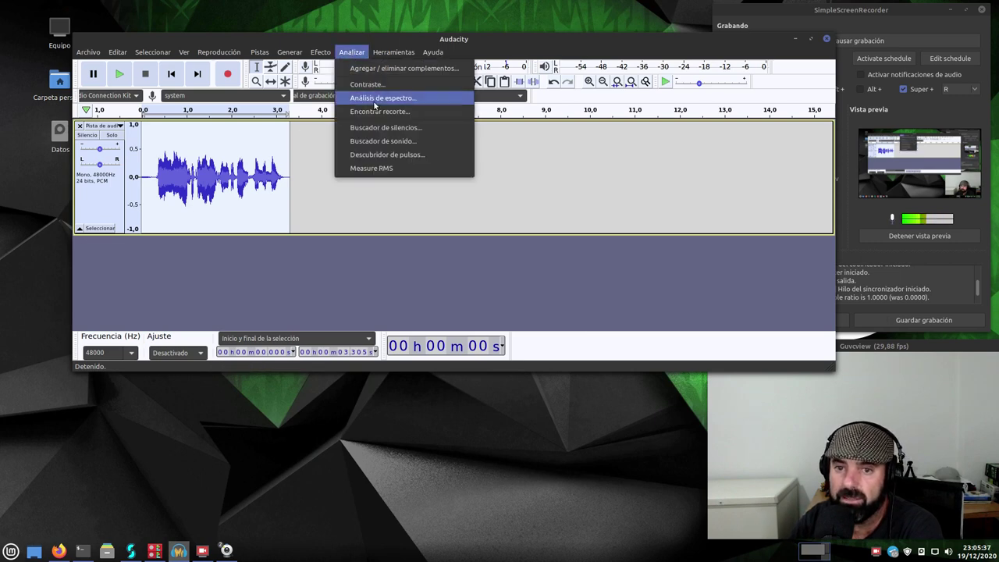
pyautogui.click(383, 172)
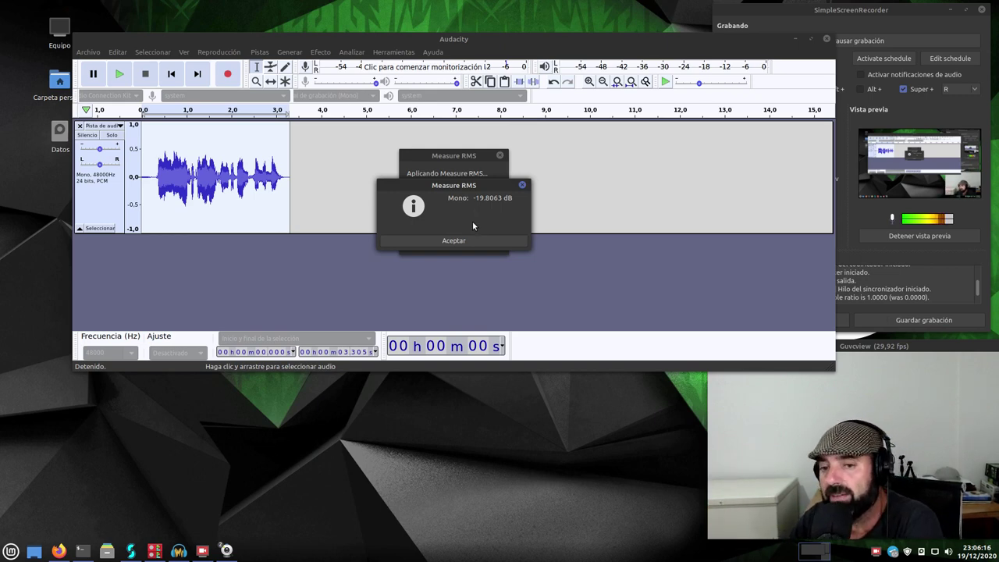
pyautogui.click(458, 241)
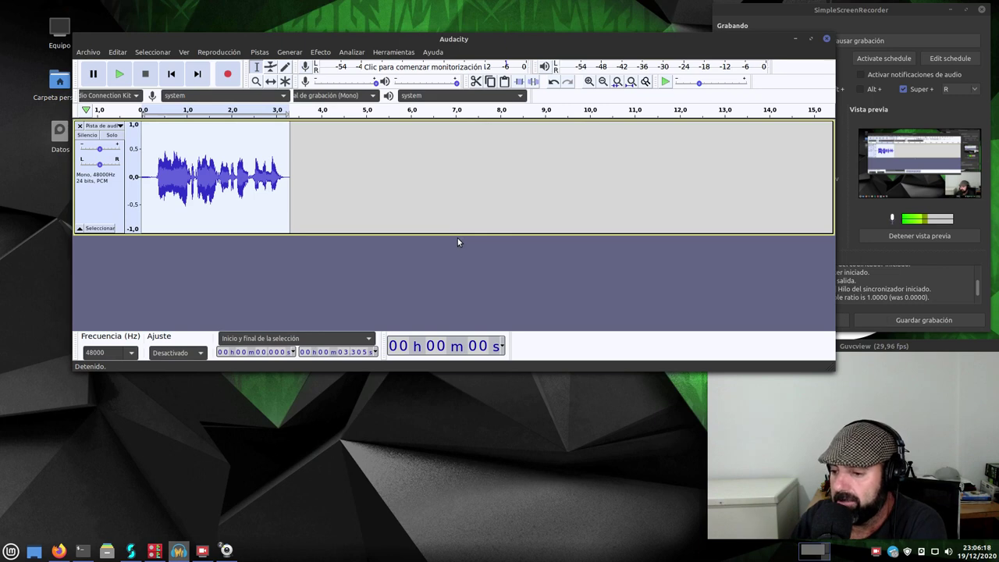
pyautogui.click(827, 40)
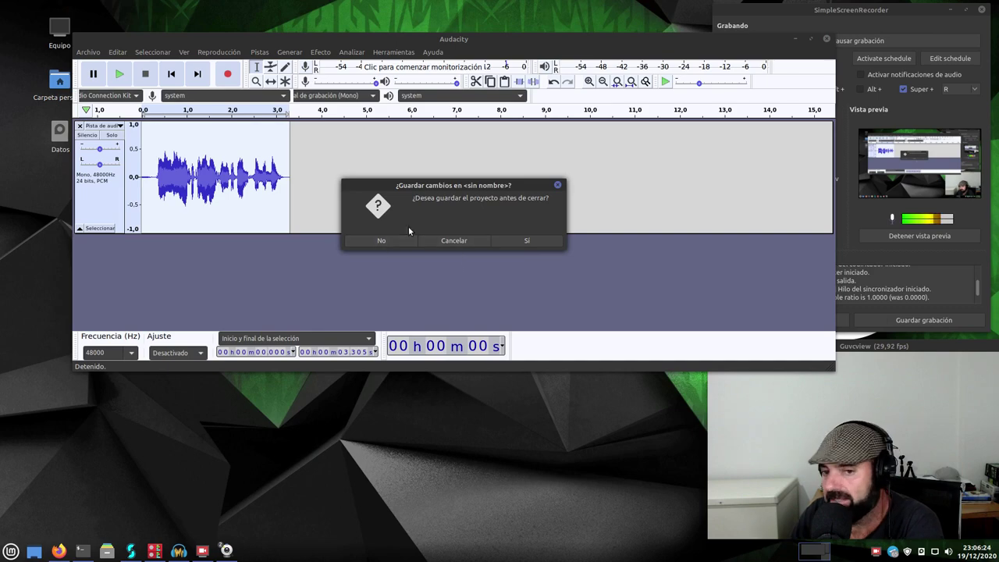
# Discard the unsaved project, restore Firefox's Backports Packages page, and save a screenshot to Imágenes
pyautogui.click(379, 242)
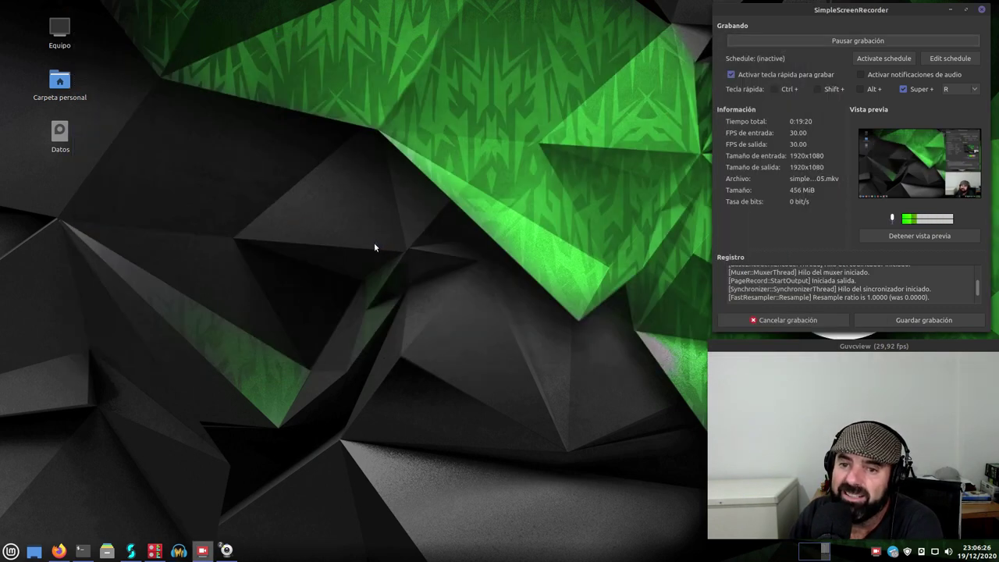
pyautogui.click(58, 551)
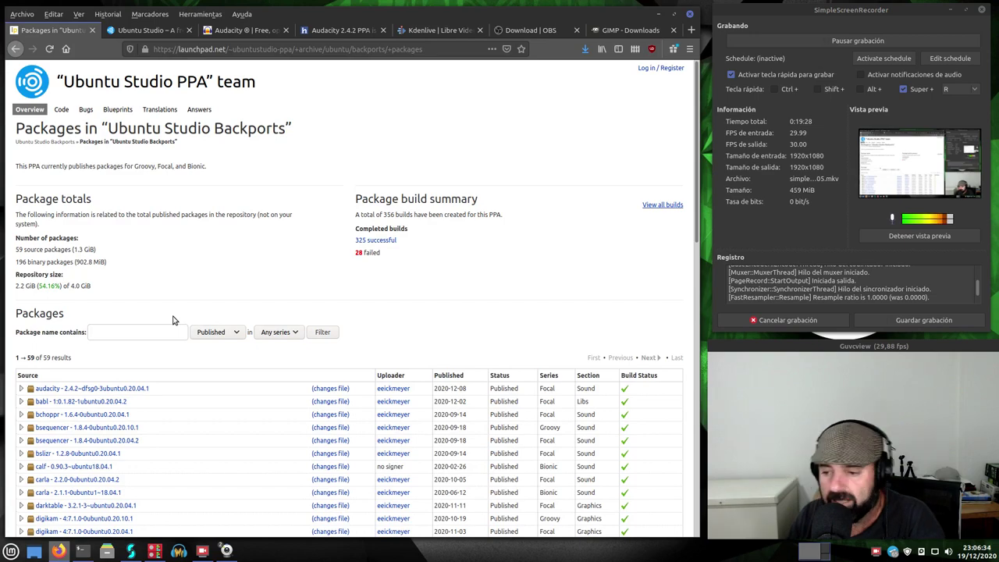
pyautogui.press('Print')
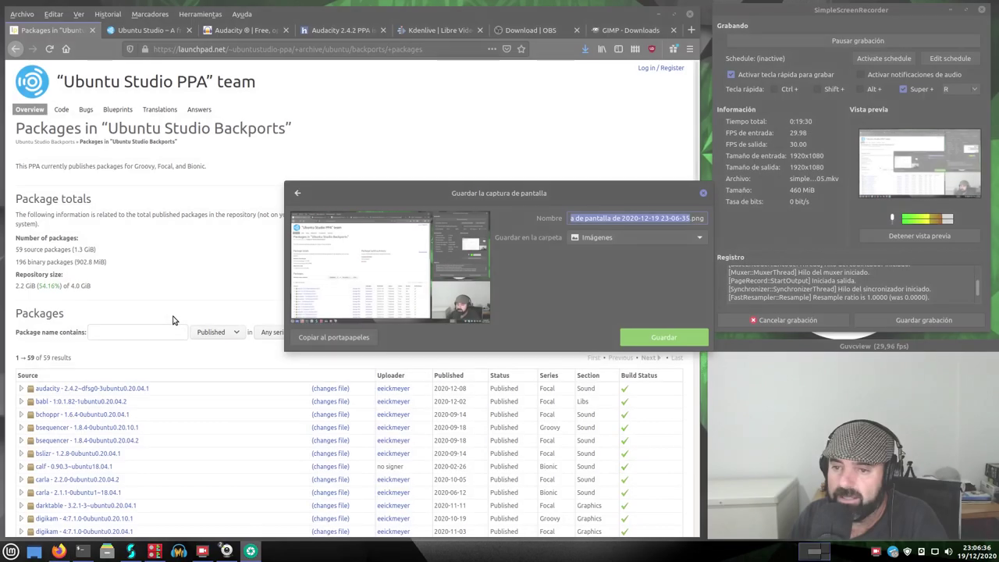
pyautogui.click(642, 334)
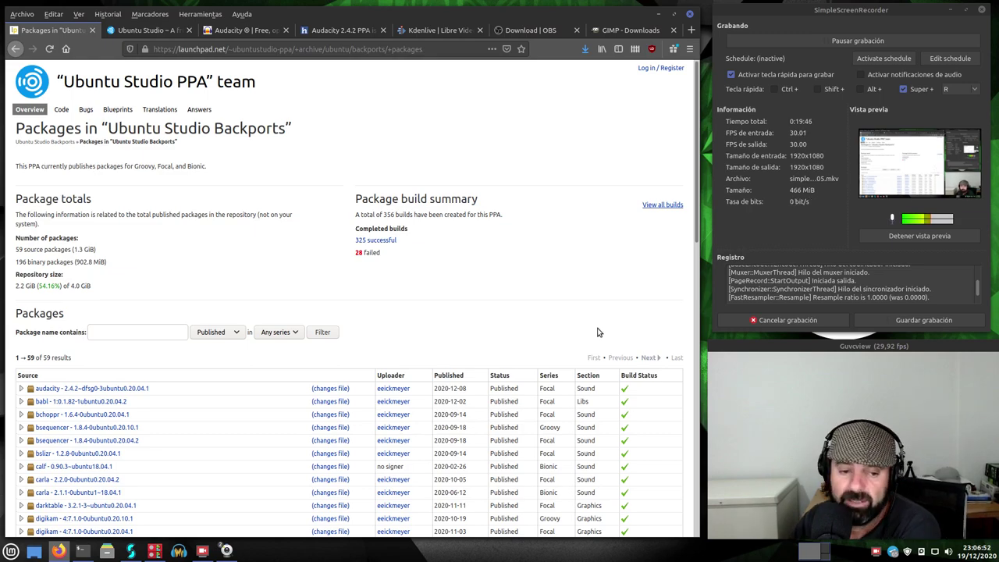
# Scroll through the Ubuntu Studio Backports list of 59 source packages
pyautogui.scroll(-2, 288, 380)
pyautogui.scroll(-5, 284, 328)
pyautogui.scroll(-3, 270, 306)
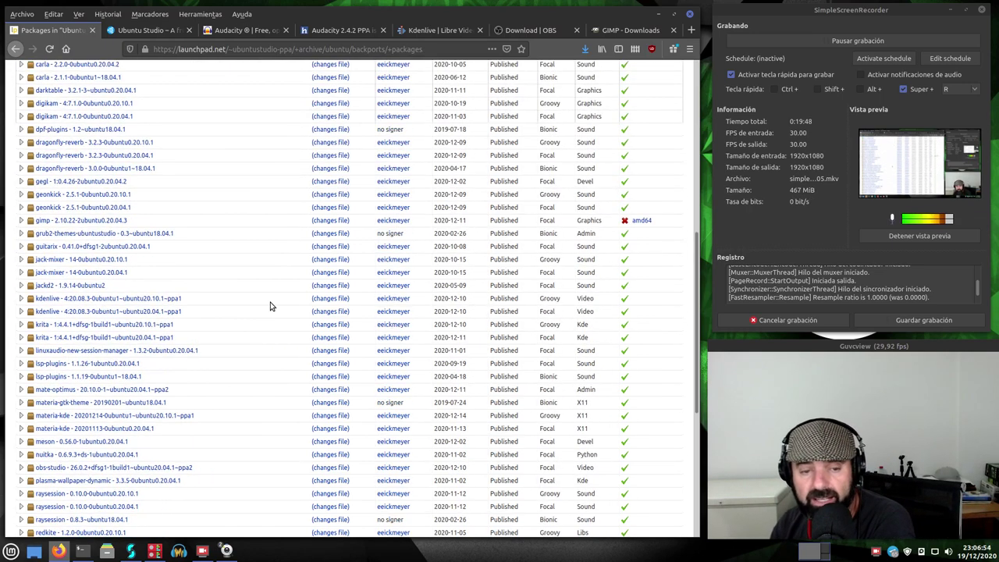
pyautogui.scroll(-2, 271, 307)
pyautogui.scroll(-3, 270, 306)
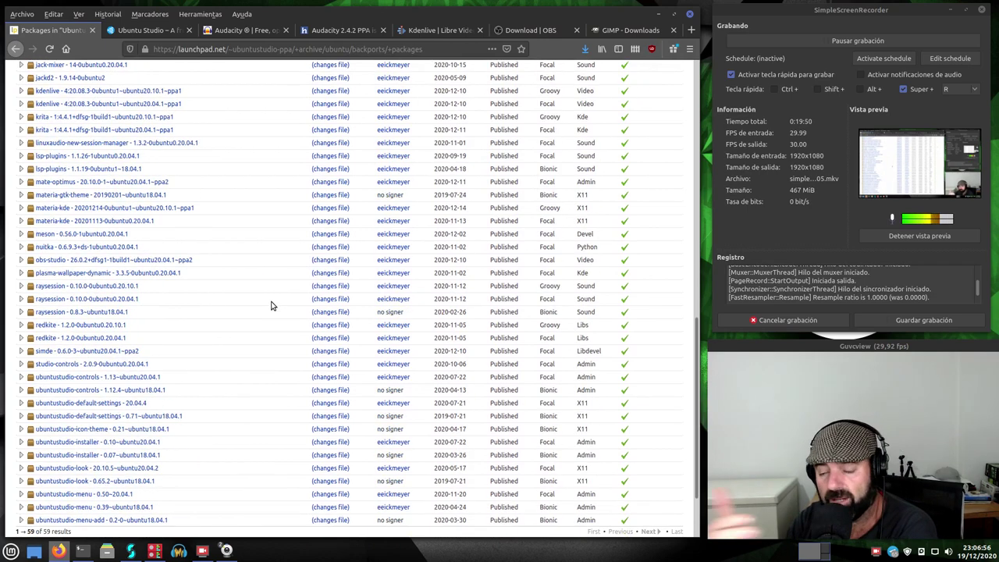
pyautogui.scroll(10, 271, 305)
pyautogui.scroll(5, 271, 306)
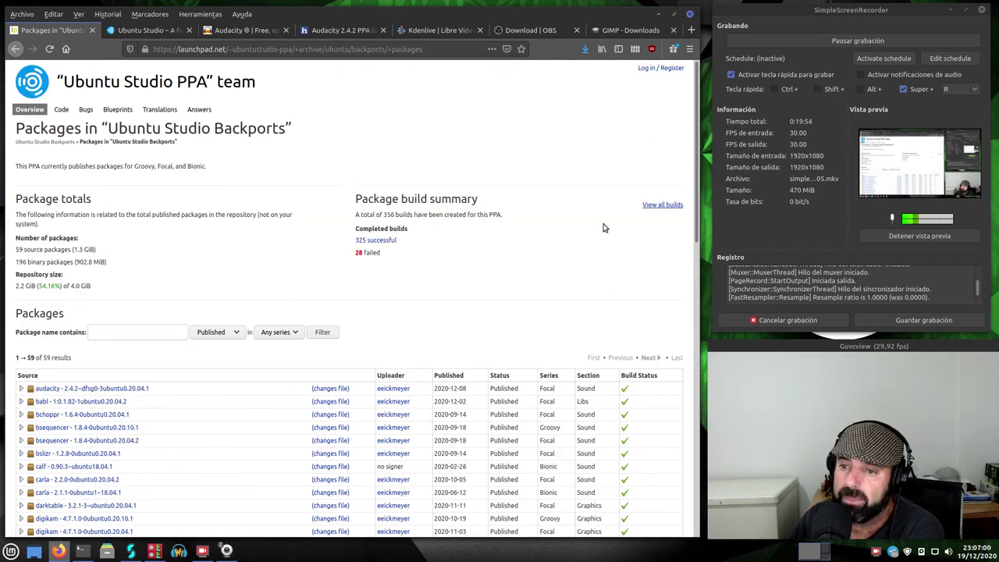
# View all builds of the PPA, then return to the top of its overview page
pyautogui.click(656, 206)
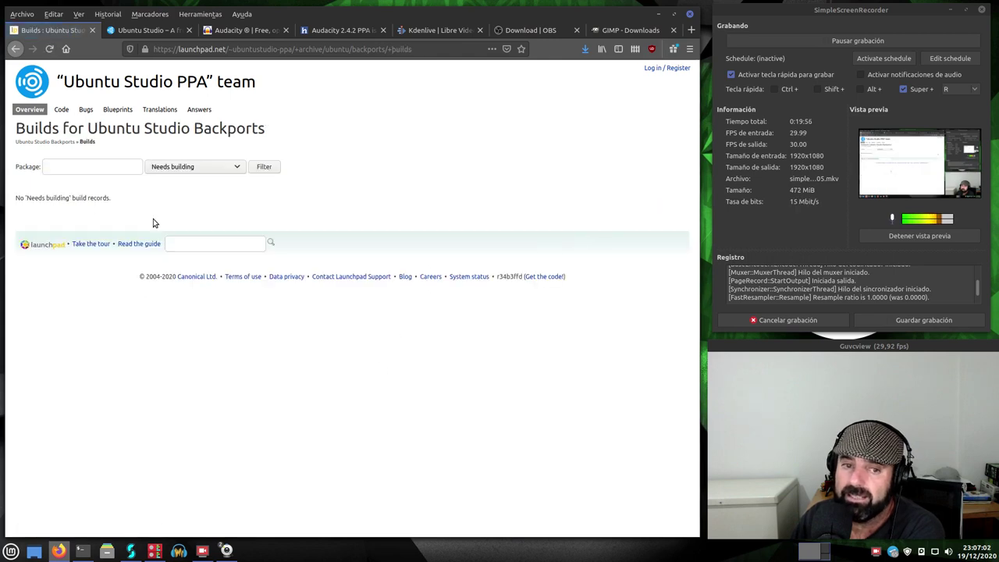
pyautogui.click(16, 48)
pyautogui.click(15, 49)
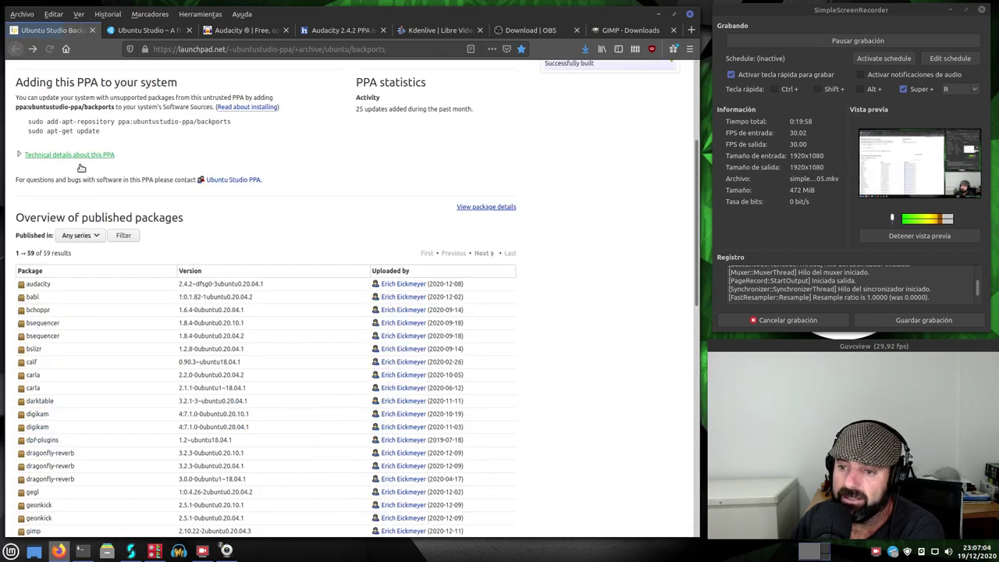
pyautogui.scroll(1, 84, 172)
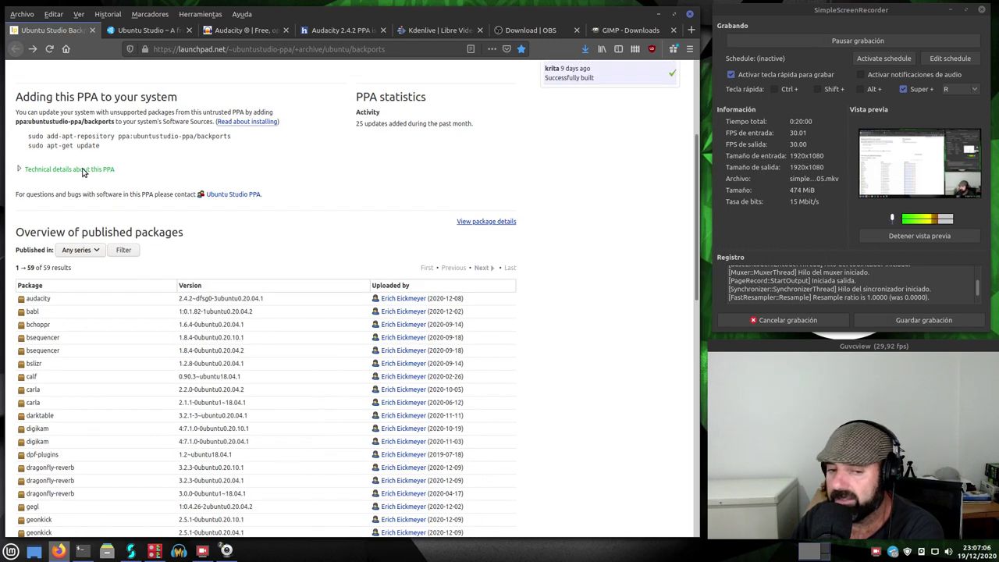
pyautogui.scroll(4, 84, 172)
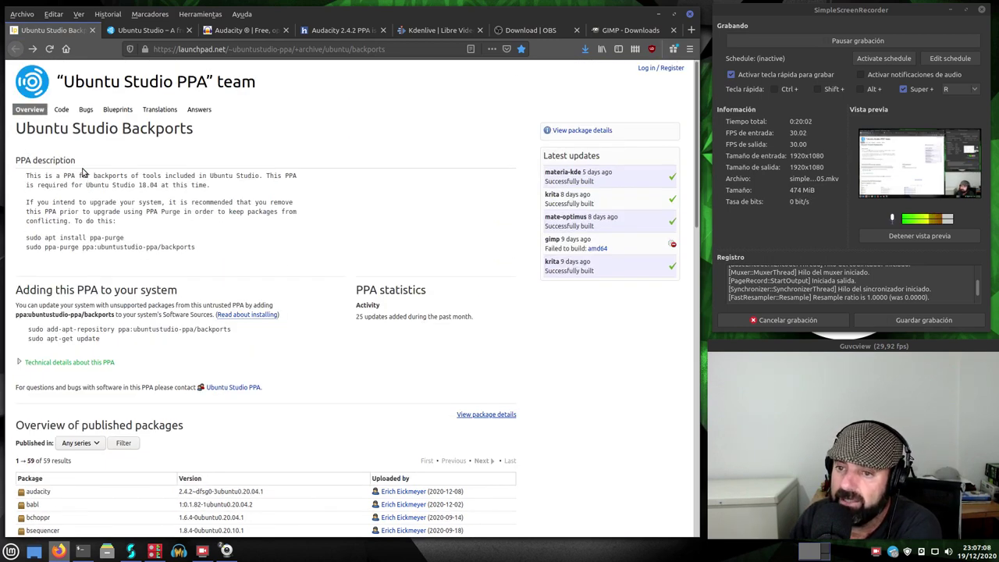